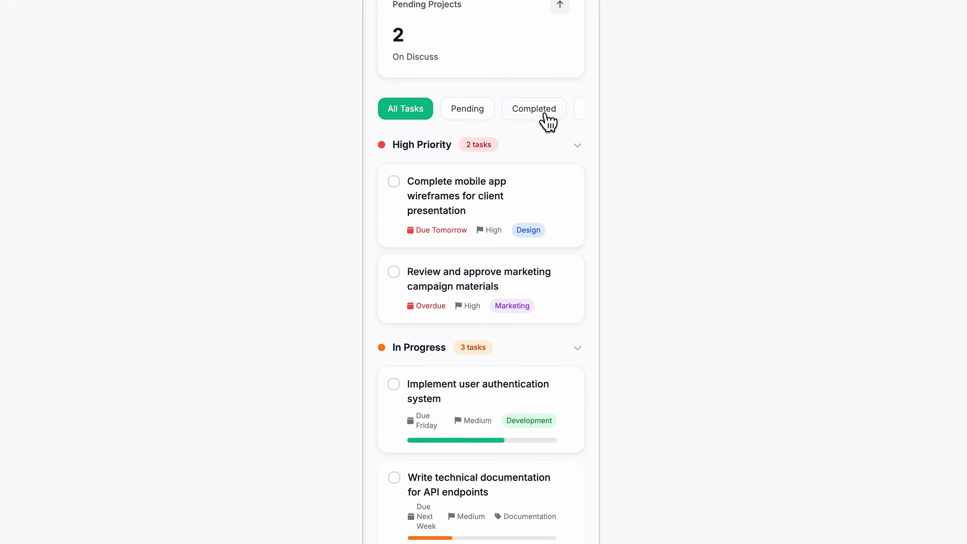
Try out the task status filters in the generated task dashboard preview.
{"action": "left_click", "coordinate": [421, 125]}
{"action": "scroll", "coordinate": [462, 148], "scroll_direction": "down", "scroll_amount": 7}
{"action": "left_click", "coordinate": [391, 115]}
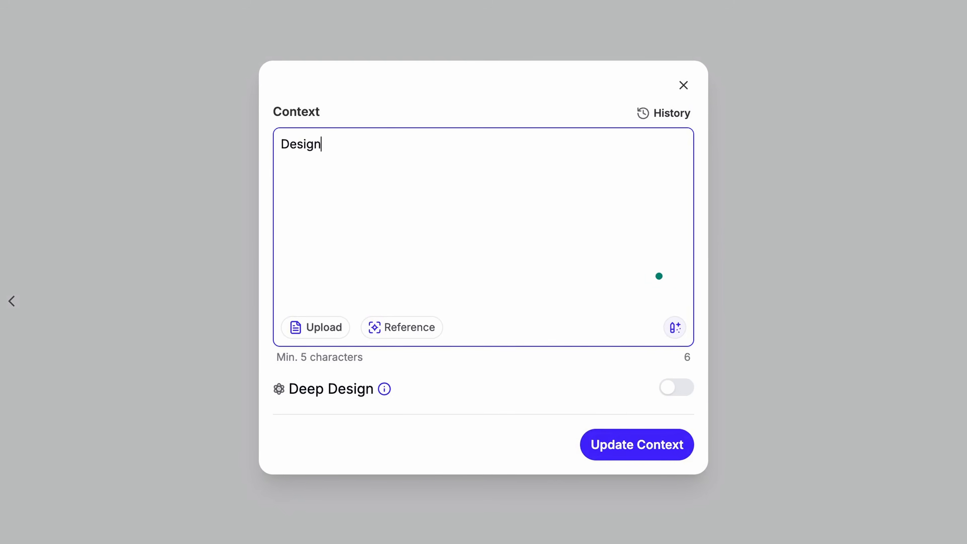
Enter the context prompt "Design a task management app inspired by Notion.".
{"action": "type", "text": "a task management app inspired by Notion."}
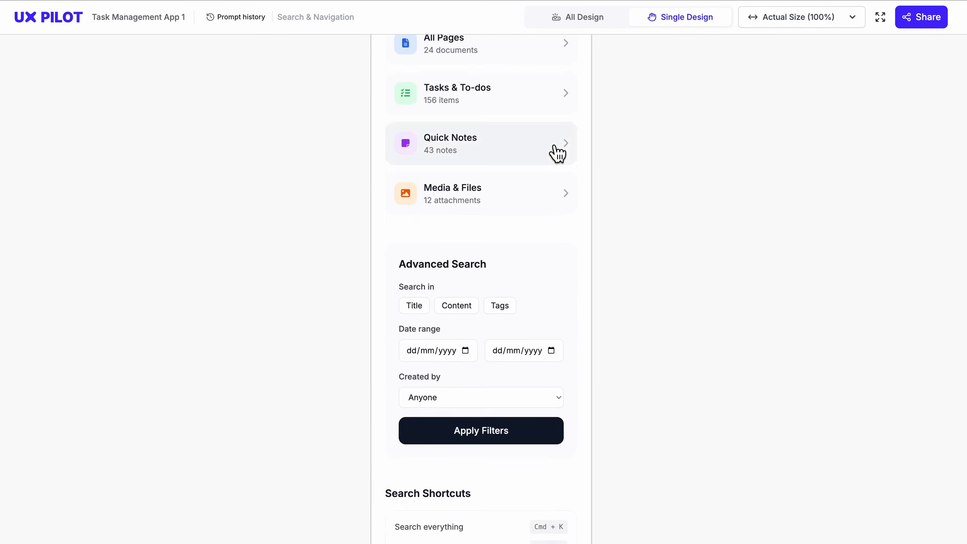
In the Search & Navigation preview, fill in the Advanced Search date range, starting on 26/09/2025, and try the Created by filter.
{"action": "scroll", "coordinate": [495, 145], "scroll_direction": "down", "scroll_amount": 6}
{"action": "left_click", "coordinate": [459, 119]}
{"action": "left_click", "coordinate": [475, 231]}
{"action": "left_click", "coordinate": [553, 119]}
{"action": "left_click", "coordinate": [598, 141]}
{"action": "left_click", "coordinate": [552, 229]}
{"action": "left_click", "coordinate": [532, 167]}
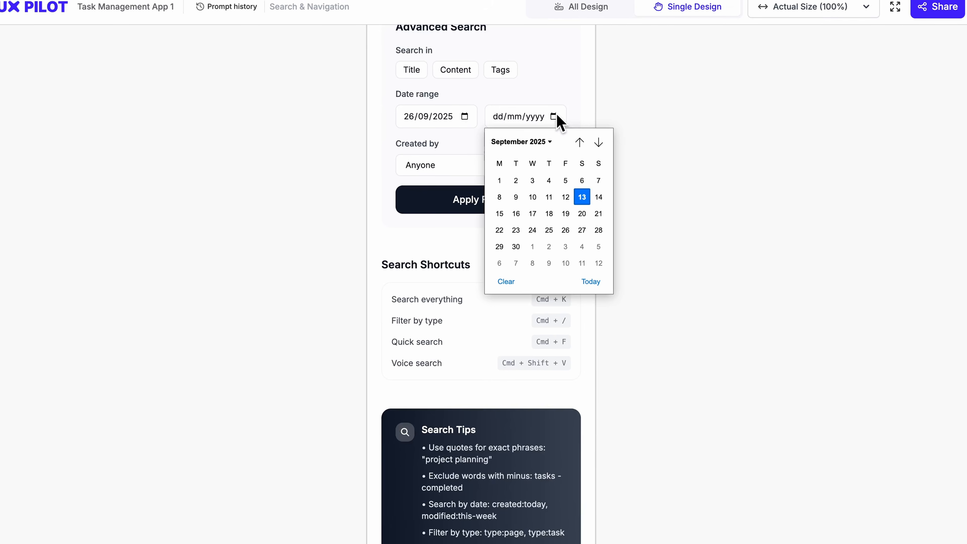
{"action": "left_click", "coordinate": [533, 167]}
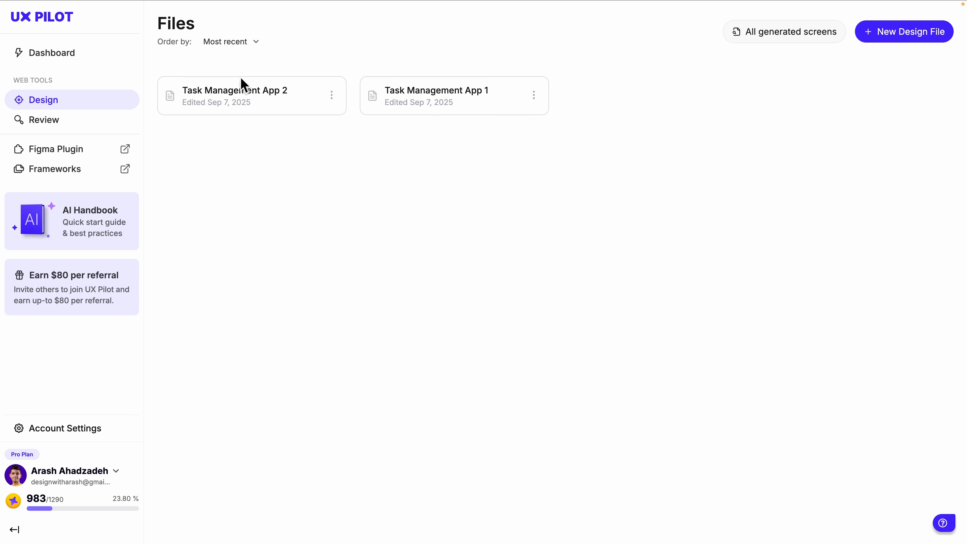
Create a new design page named "Task Management App" with its page context left blank.
{"action": "left_click", "coordinate": [920, 46]}
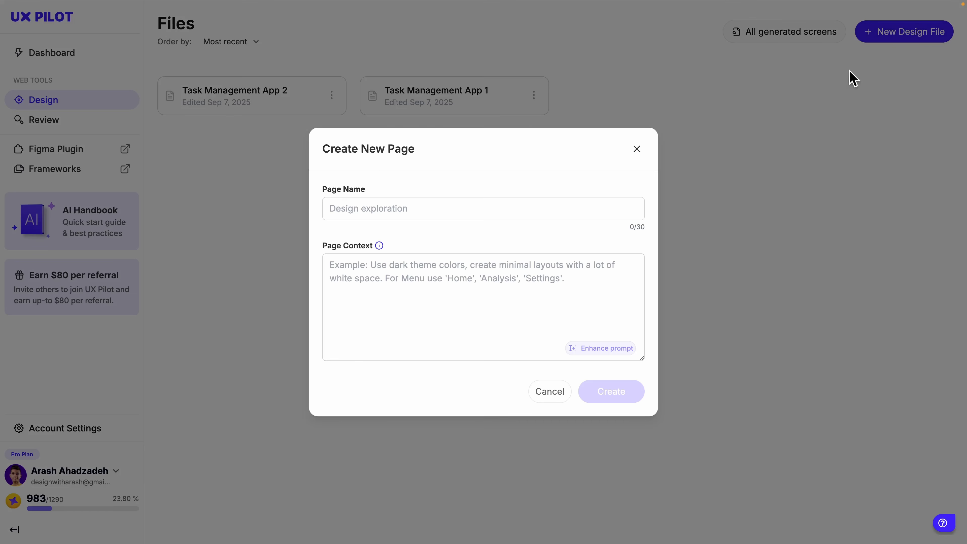
{"action": "left_click", "coordinate": [345, 218]}
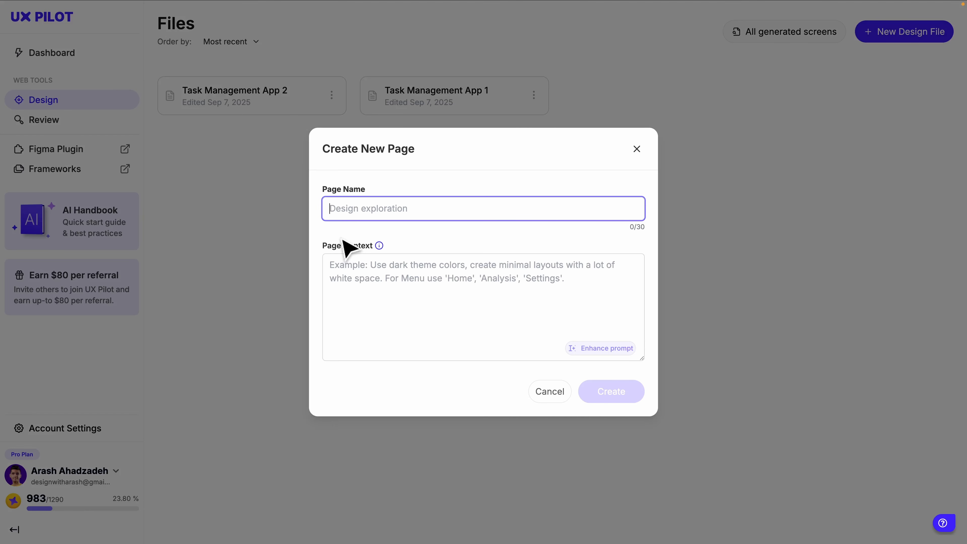
{"action": "type", "text": "Task Management App"}
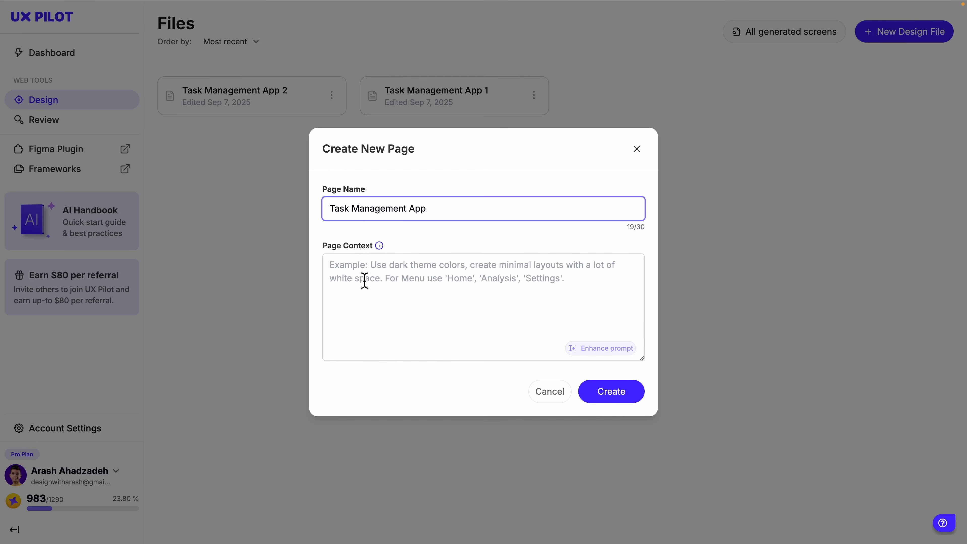
{"action": "left_click", "coordinate": [367, 281]}
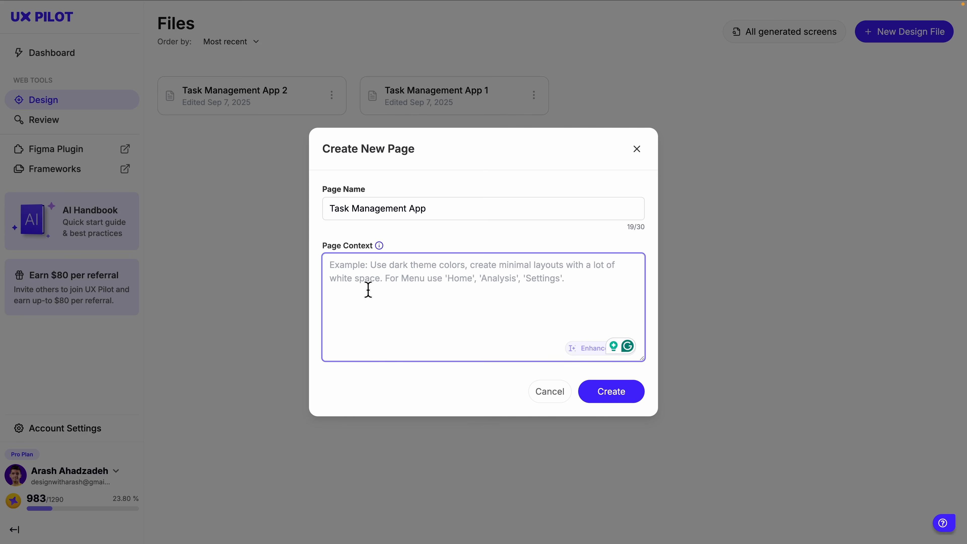
{"action": "left_click", "coordinate": [620, 396]}
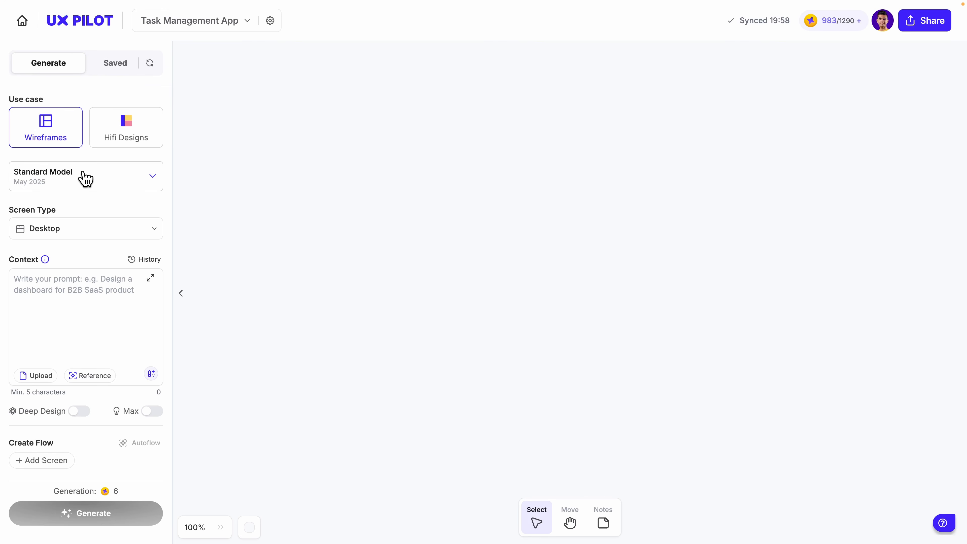
Choose the May 2025 Standard Model for the wireframes.
{"action": "left_click", "coordinate": [101, 181]}
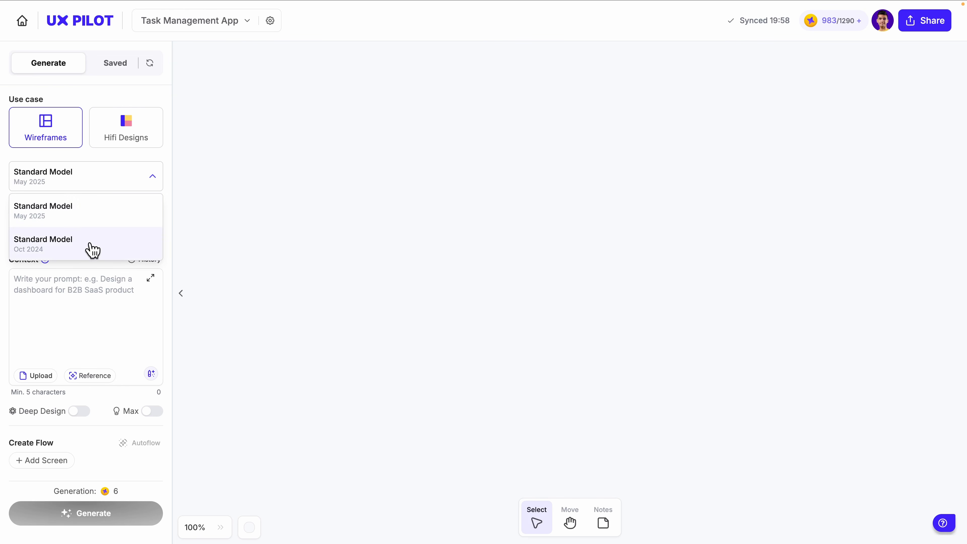
{"action": "left_click", "coordinate": [91, 221]}
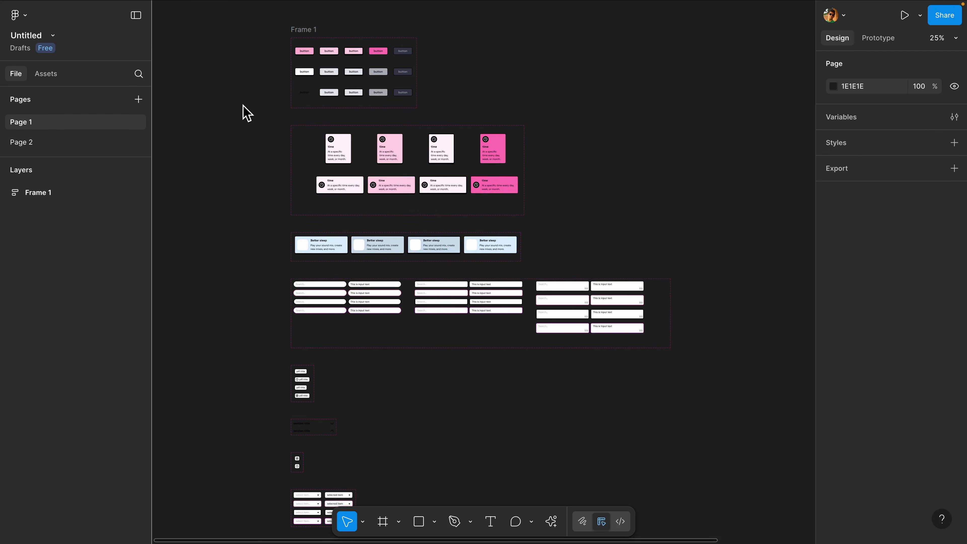
In the Figma file with the component frames, launch the UX Pilot: AI UI Generator & AI Wireframe Generator plugin.
{"action": "scroll", "coordinate": [350, 85], "scroll_direction": "left", "scroll_amount": 4}
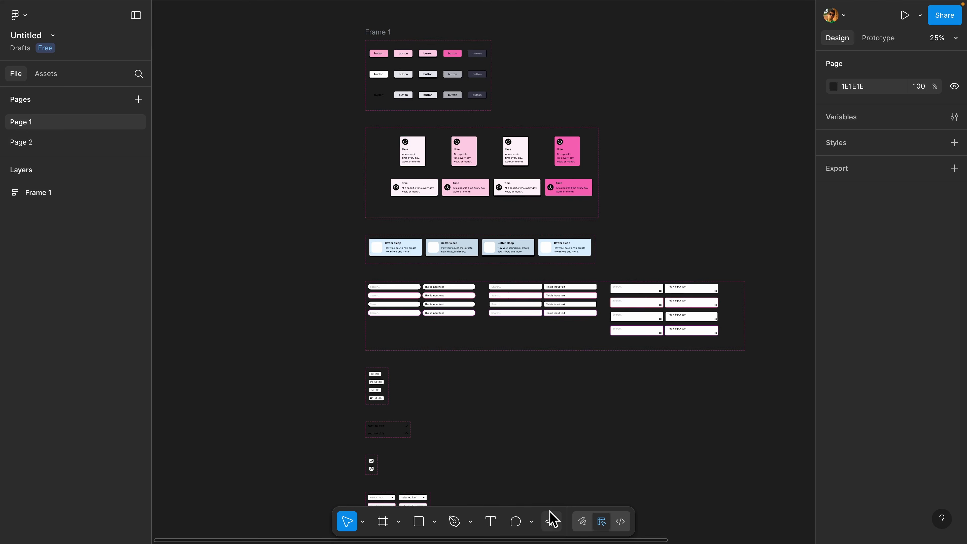
{"action": "left_click", "coordinate": [551, 521]}
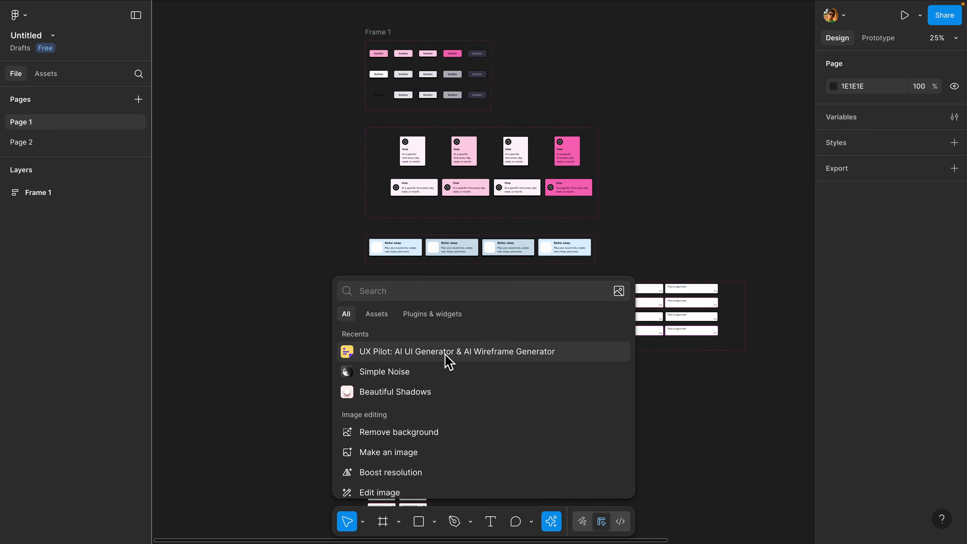
{"action": "left_click", "coordinate": [446, 355]}
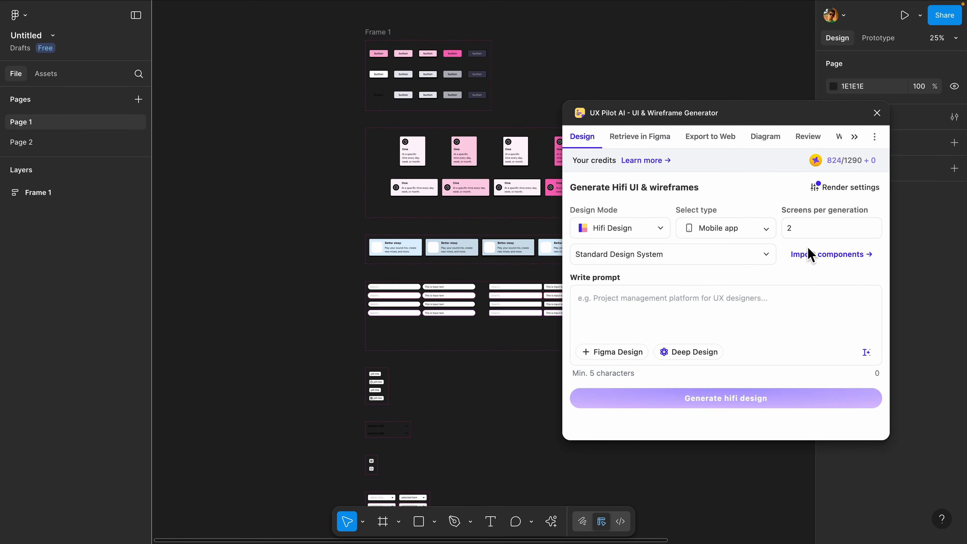
Import the primary default button component into New Design System in the plugin.
{"action": "left_click", "coordinate": [833, 254]}
{"action": "left_click", "coordinate": [264, 197]}
{"action": "left_click", "coordinate": [726, 316]}
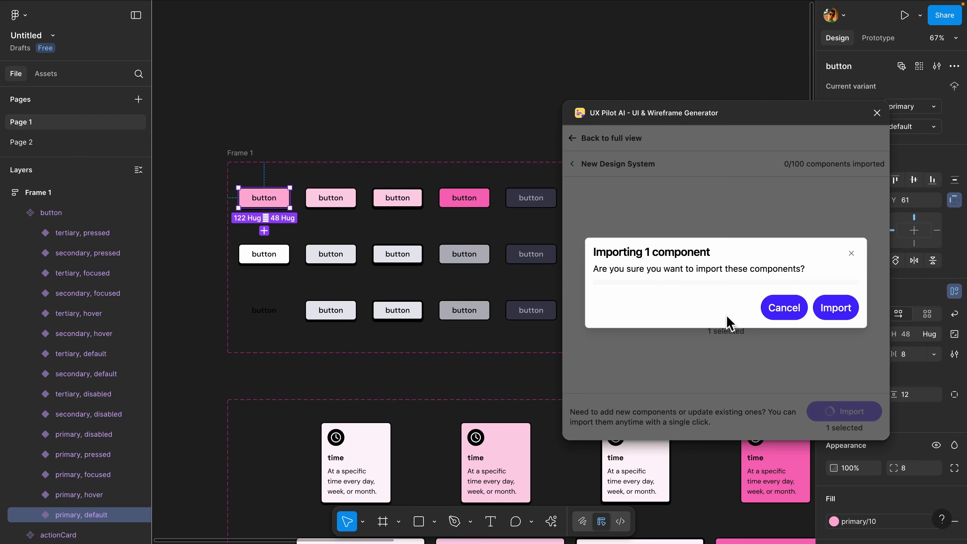
{"action": "left_click", "coordinate": [849, 302]}
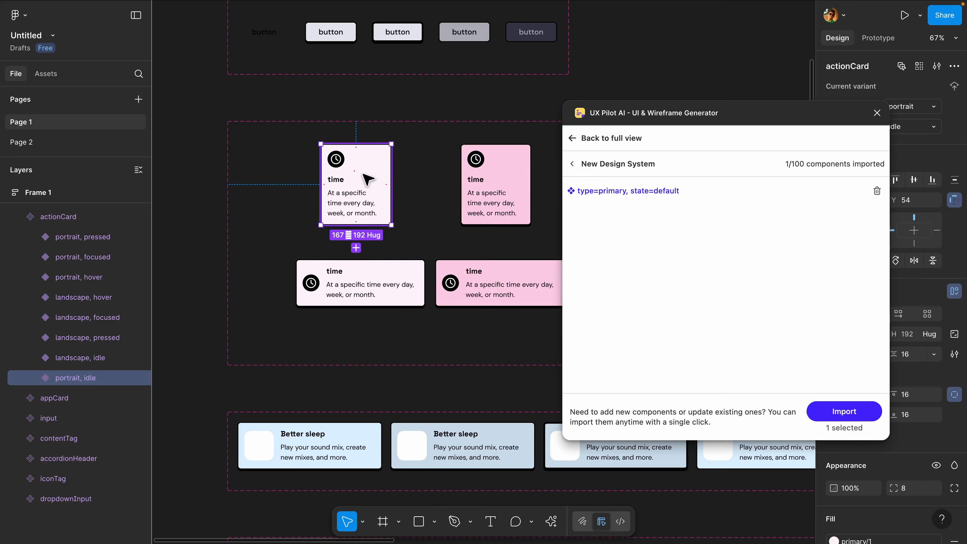
Import the portrait idle actionCard and the default appCard components into New Design System.
{"action": "left_click", "coordinate": [844, 411]}
{"action": "left_click", "coordinate": [835, 307]}
{"action": "left_click", "coordinate": [832, 412]}
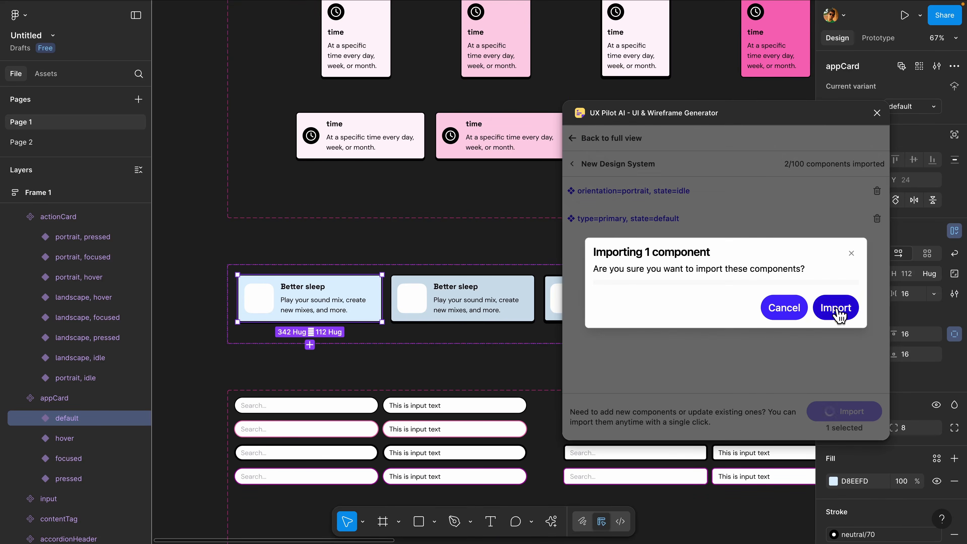
{"action": "left_click", "coordinate": [836, 309]}
Look through the components imported in the Neo design system and close the plugin.
{"action": "left_click", "coordinate": [575, 166]}
{"action": "left_click", "coordinate": [657, 210]}
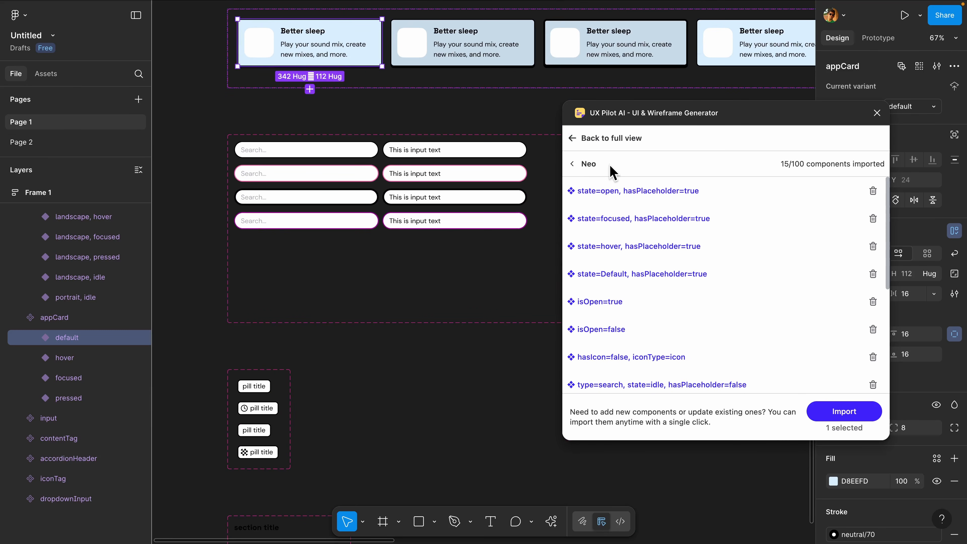
{"action": "scroll", "coordinate": [643, 191], "scroll_direction": "down", "scroll_amount": 4}
{"action": "left_click", "coordinate": [876, 112]}
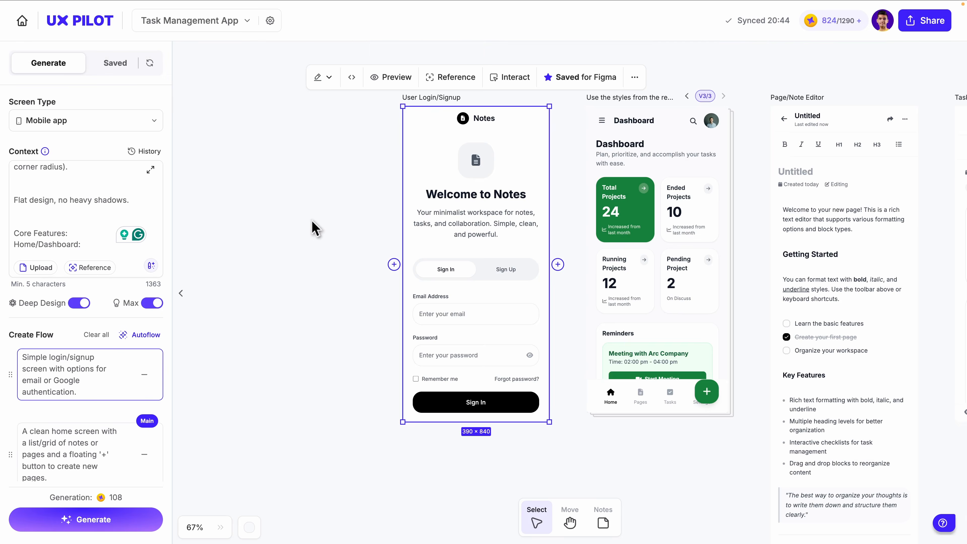
{"action": "scroll", "coordinate": [313, 226], "scroll_direction": "down", "scroll_amount": 5}
{"action": "scroll", "coordinate": [647, 194], "scroll_direction": "up", "scroll_amount": 5}
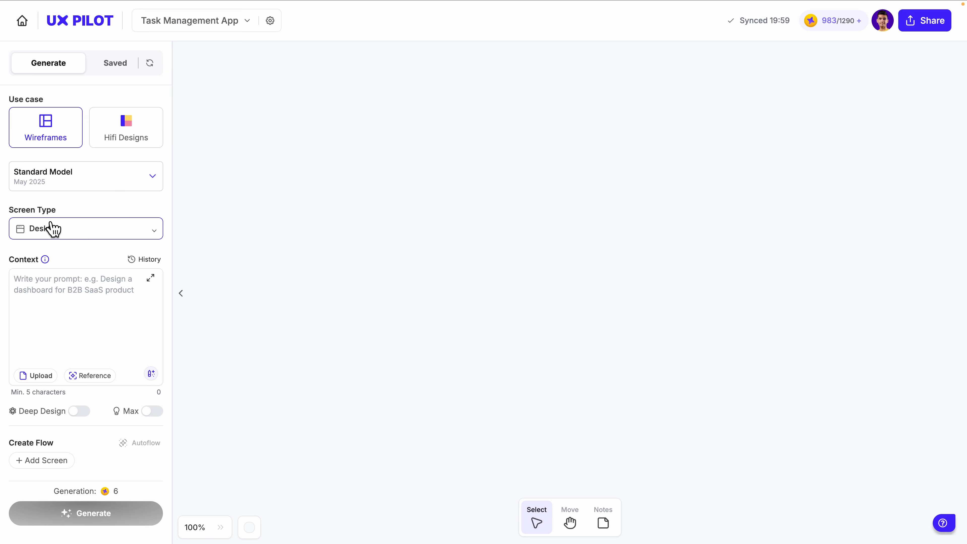
In UX Pilot, set the screen type to Mobile app and activate the empty Context prompt field.
{"action": "left_click", "coordinate": [127, 228]}
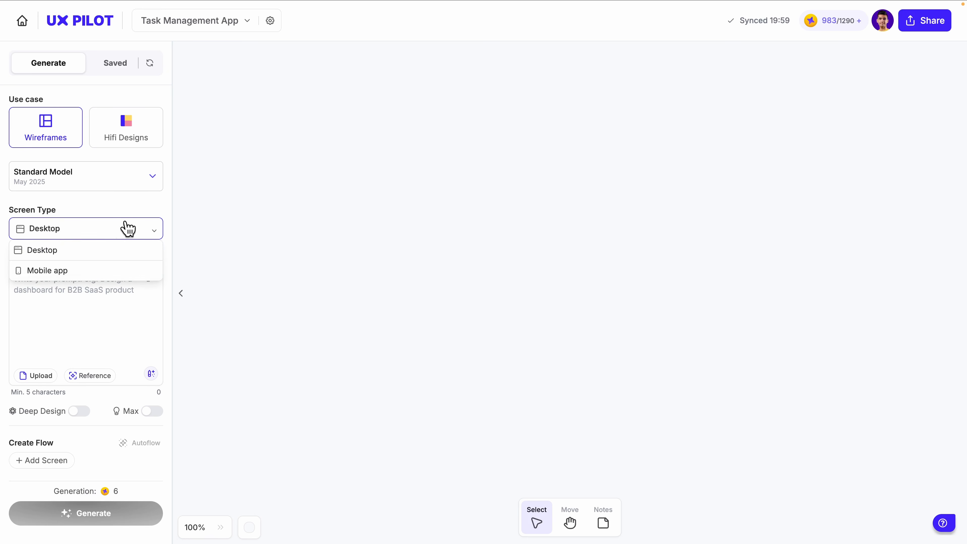
{"action": "left_click", "coordinate": [60, 271]}
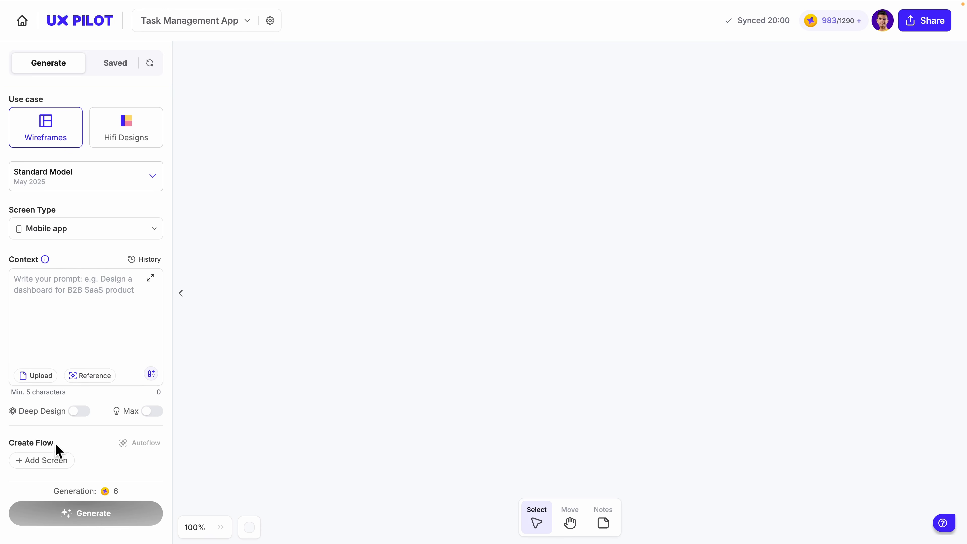
{"action": "left_click", "coordinate": [35, 278]}
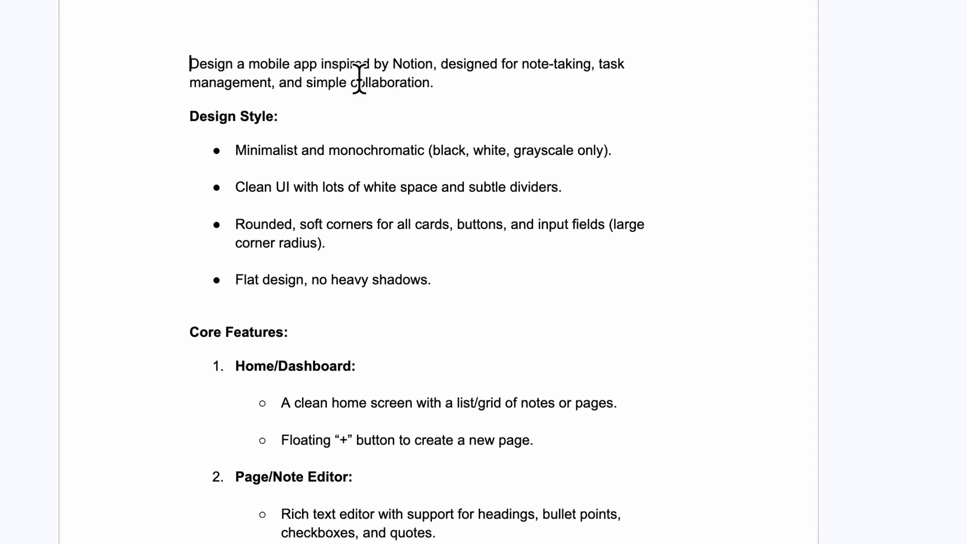
Read through the mobile app brief in the Google Docs document, covering its design style, core features and UX notes.
{"action": "scroll", "coordinate": [390, 101], "scroll_direction": "down", "scroll_amount": 2}
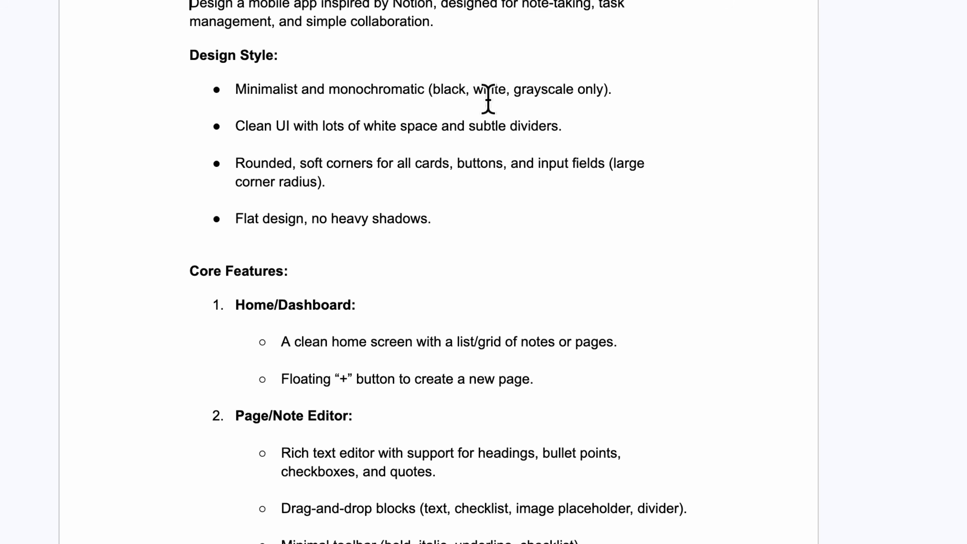
{"action": "scroll", "coordinate": [270, 125], "scroll_direction": "down", "scroll_amount": 2}
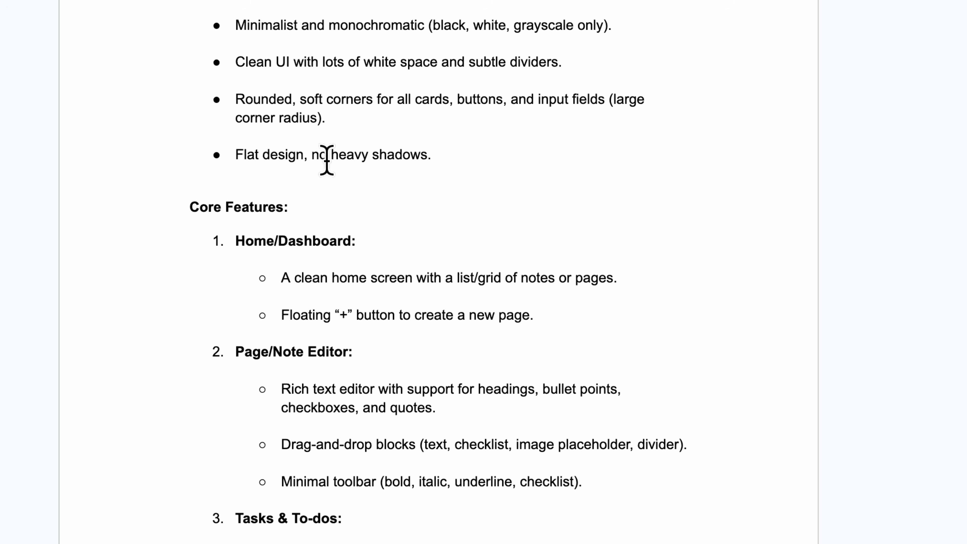
{"action": "scroll", "coordinate": [327, 160], "scroll_direction": "down", "scroll_amount": 3}
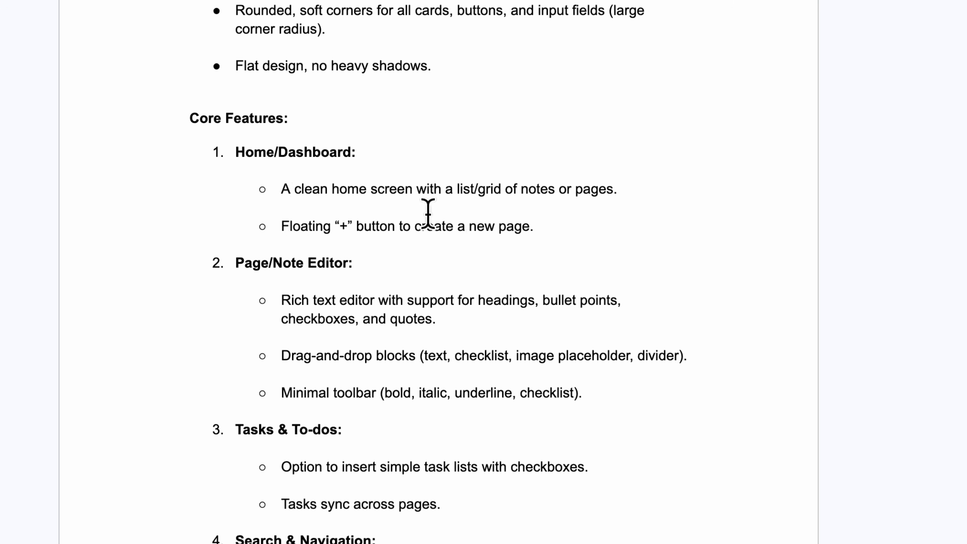
{"action": "scroll", "coordinate": [442, 216], "scroll_direction": "down", "scroll_amount": 3}
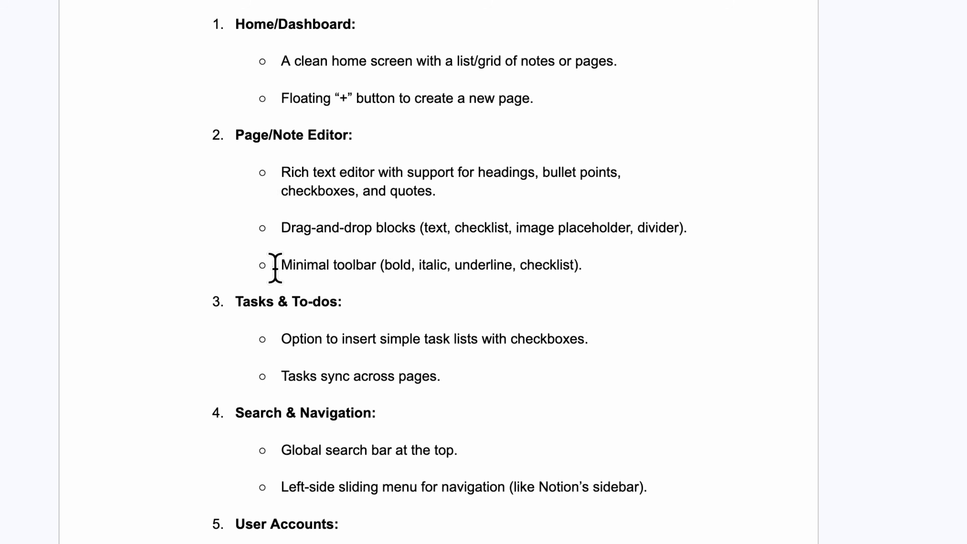
{"action": "scroll", "coordinate": [248, 159], "scroll_direction": "down", "scroll_amount": 3}
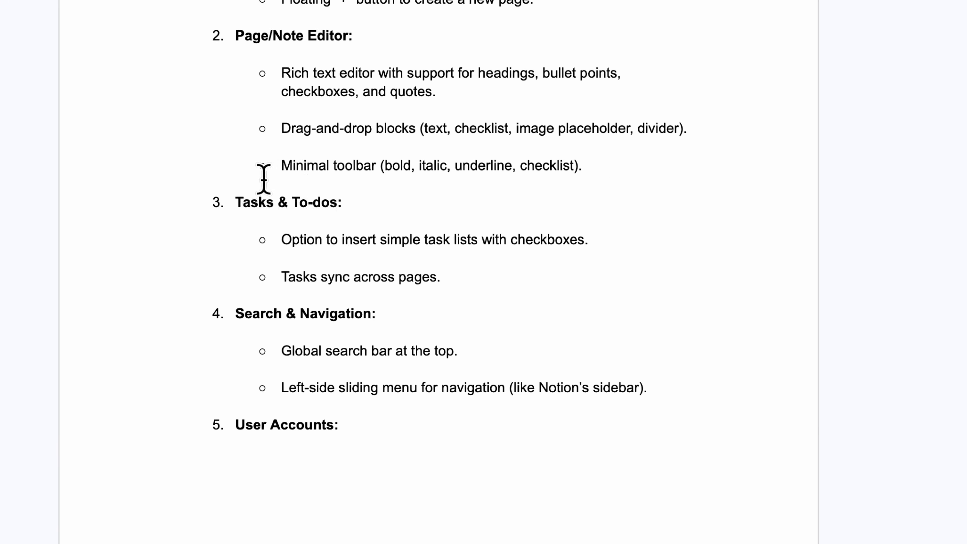
{"action": "scroll", "coordinate": [262, 177], "scroll_direction": "down", "scroll_amount": 3}
{"action": "scroll", "coordinate": [262, 158], "scroll_direction": "down", "scroll_amount": 7}
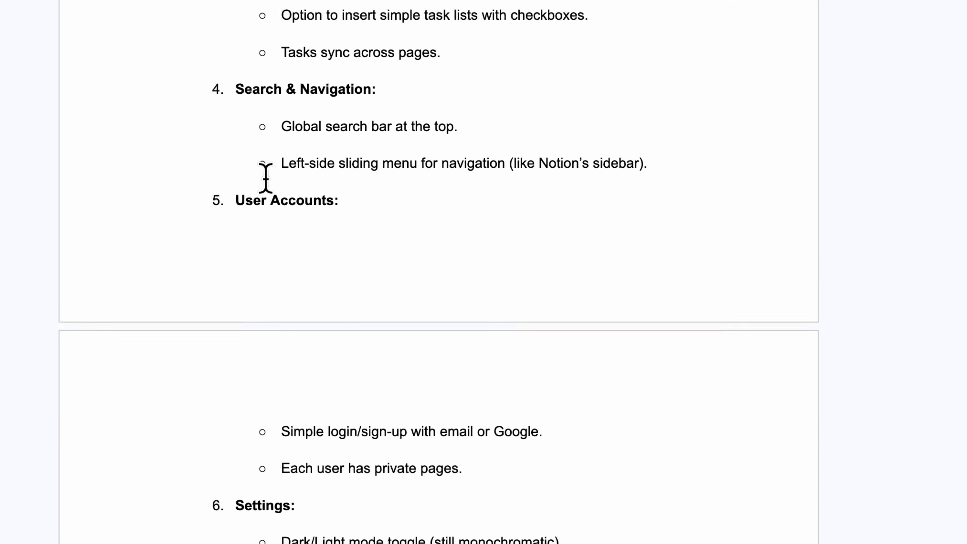
{"action": "scroll", "coordinate": [303, 178], "scroll_direction": "down", "scroll_amount": 5}
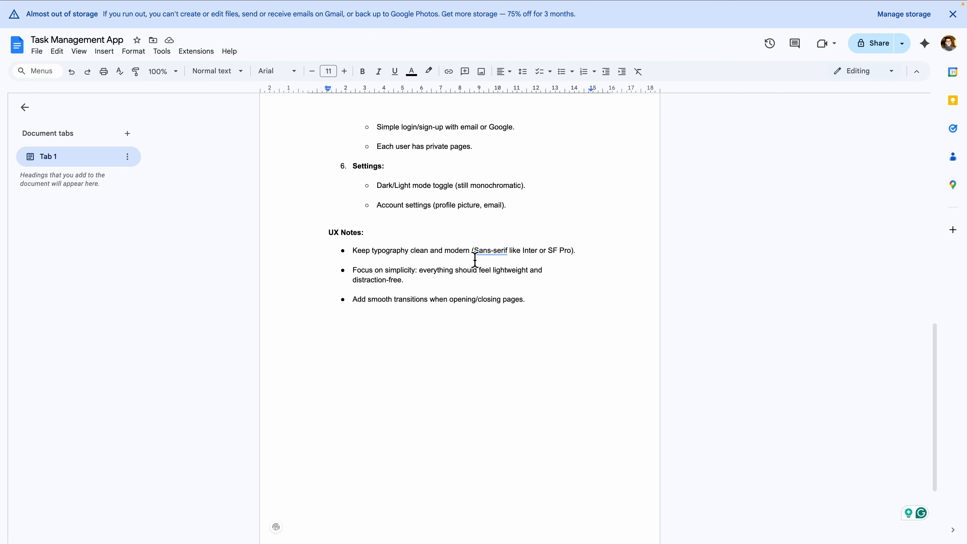
Copy the entire brief from the document and paste it as the Context prompt in UX Pilot.
{"action": "key", "text": "ctrl+a"}
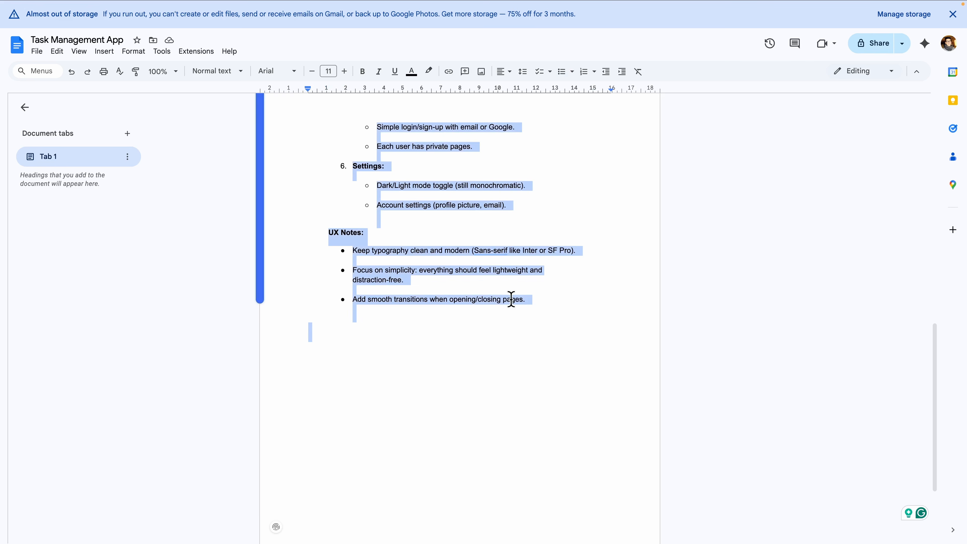
{"action": "left_click", "coordinate": [140, 24]}
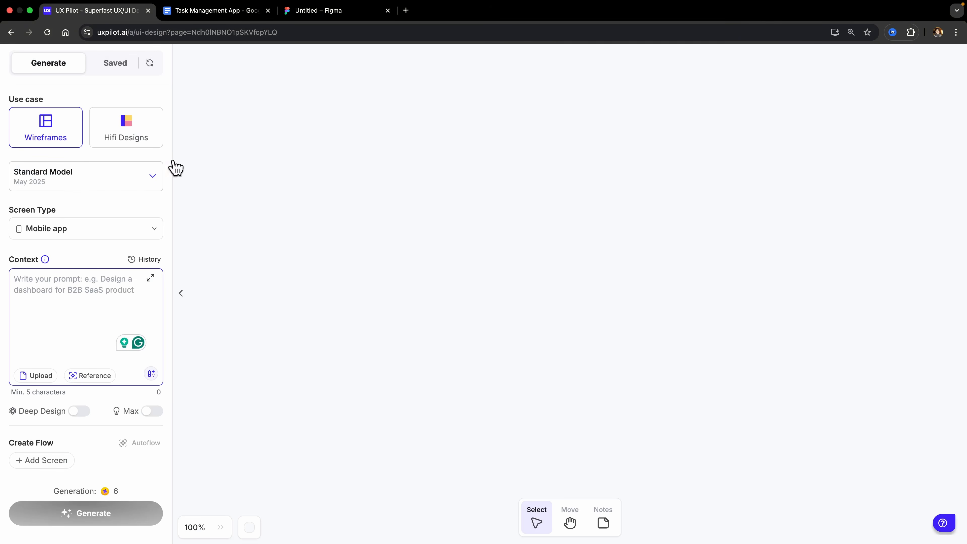
{"action": "key", "text": "ctrl+v"}
{"action": "scroll", "coordinate": [61, 301], "scroll_direction": "up", "scroll_amount": 10}
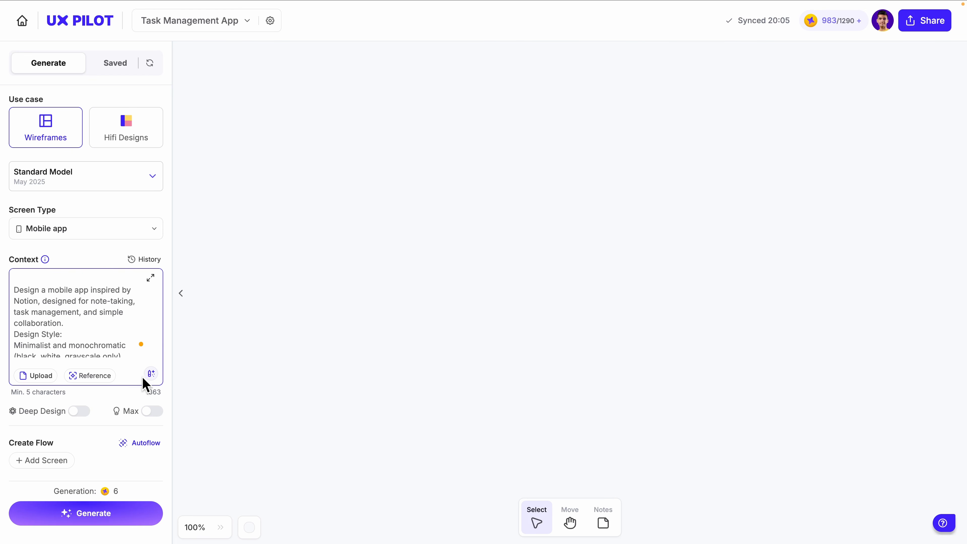
Show the prompt examples and enhancement options, and add a blank screen to the Create Flow list.
{"action": "left_click", "coordinate": [151, 374]}
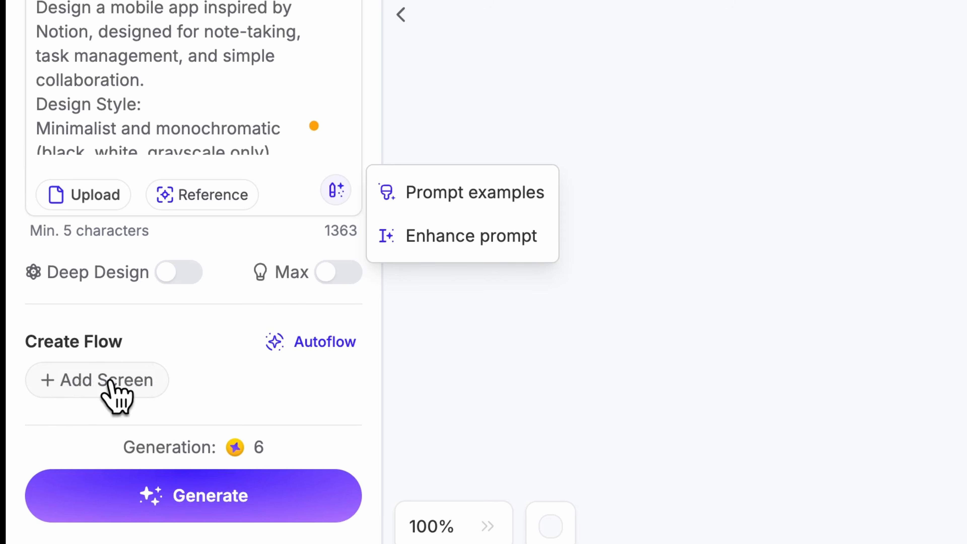
{"action": "left_click", "coordinate": [102, 381]}
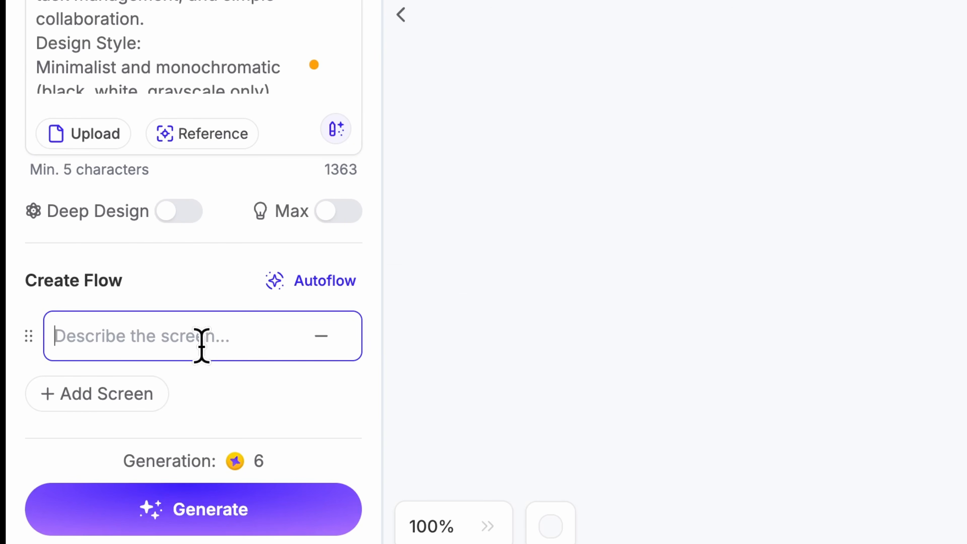
Remove the blank screen from Create Flow and let Autoflow fill the list with screen descriptions from the Context prompt.
{"action": "left_click", "coordinate": [320, 335]}
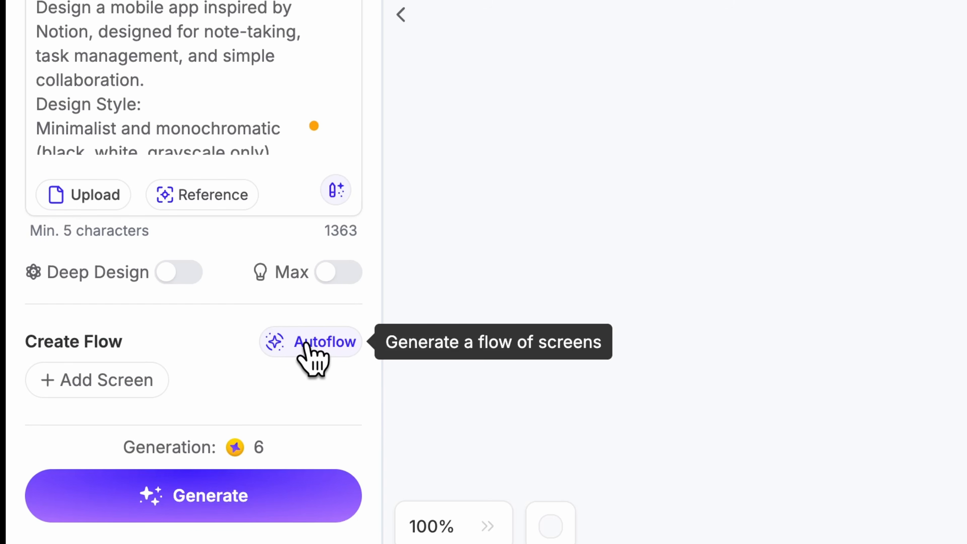
{"action": "left_click", "coordinate": [310, 343]}
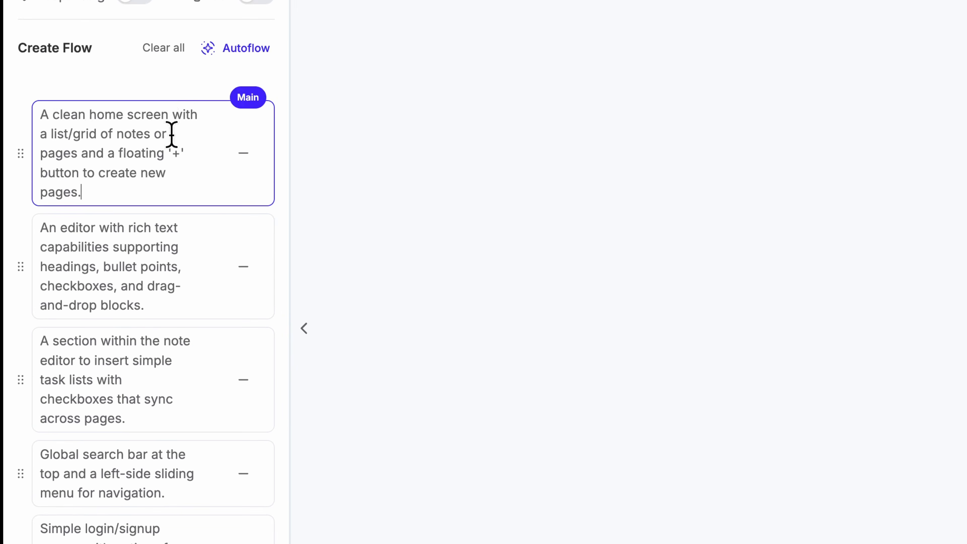
{"action": "scroll", "coordinate": [91, 238], "scroll_direction": "down", "scroll_amount": 2}
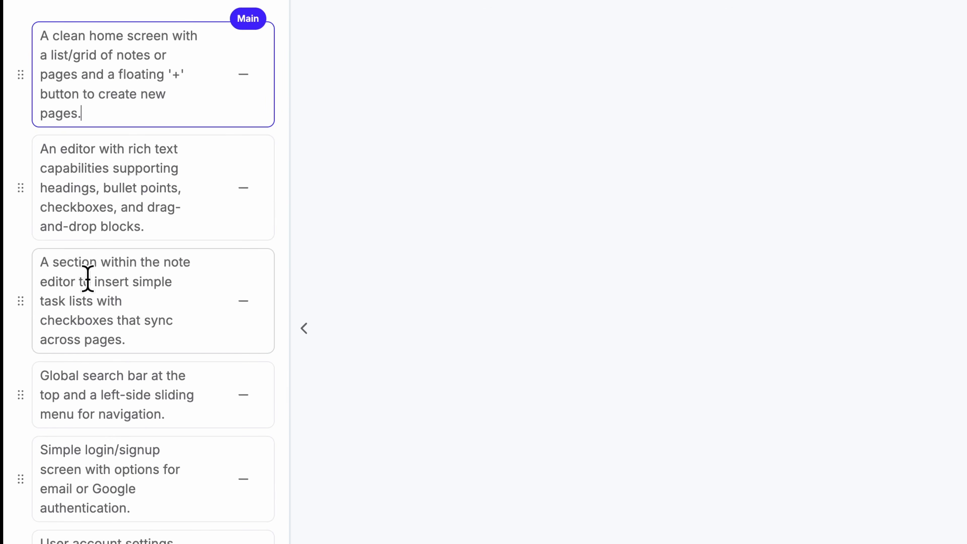
{"action": "scroll", "coordinate": [86, 276], "scroll_direction": "down", "scroll_amount": 1}
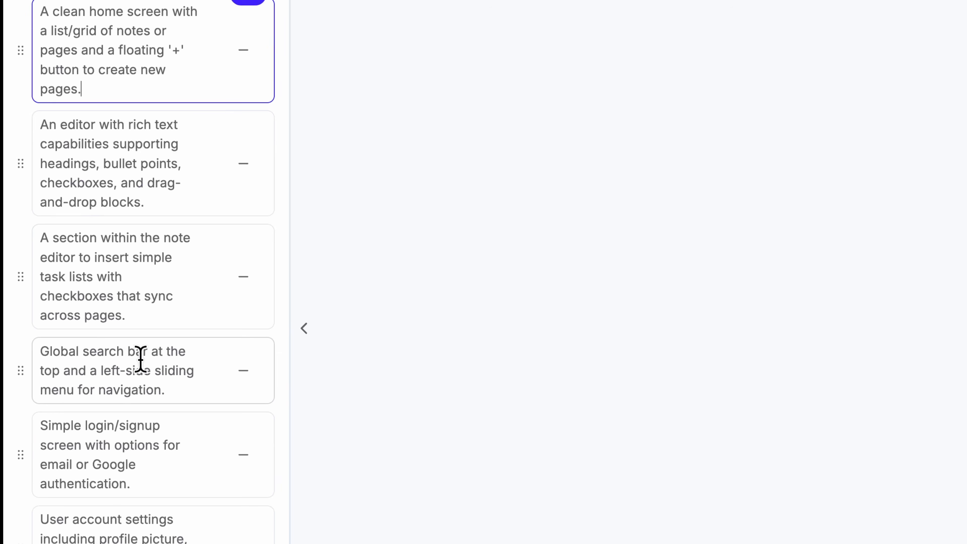
{"action": "scroll", "coordinate": [140, 360], "scroll_direction": "up", "scroll_amount": 1}
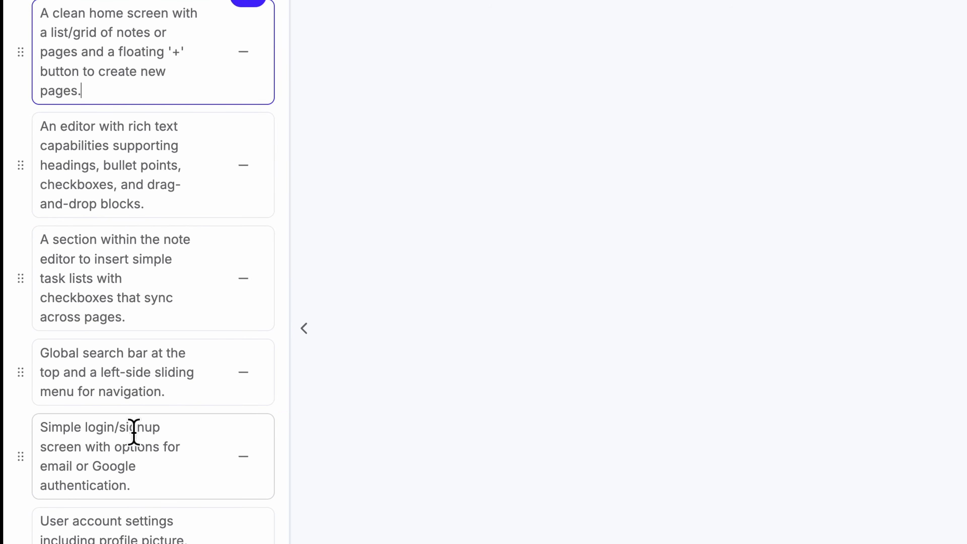
Move the login/signup screen to the start of the flow, ahead of the home screen, and generate the wireframes.
{"action": "left_click_drag", "start_coordinate": [19, 455], "coordinate": [47, 82]}
{"action": "scroll", "coordinate": [50, 166], "scroll_direction": "down", "scroll_amount": 4}
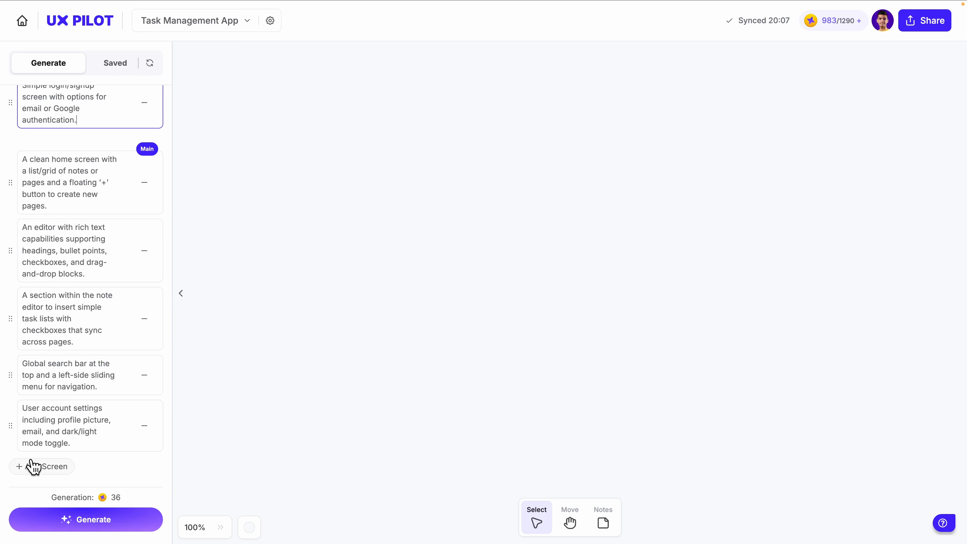
{"action": "scroll", "coordinate": [145, 275], "scroll_direction": "up", "scroll_amount": 5}
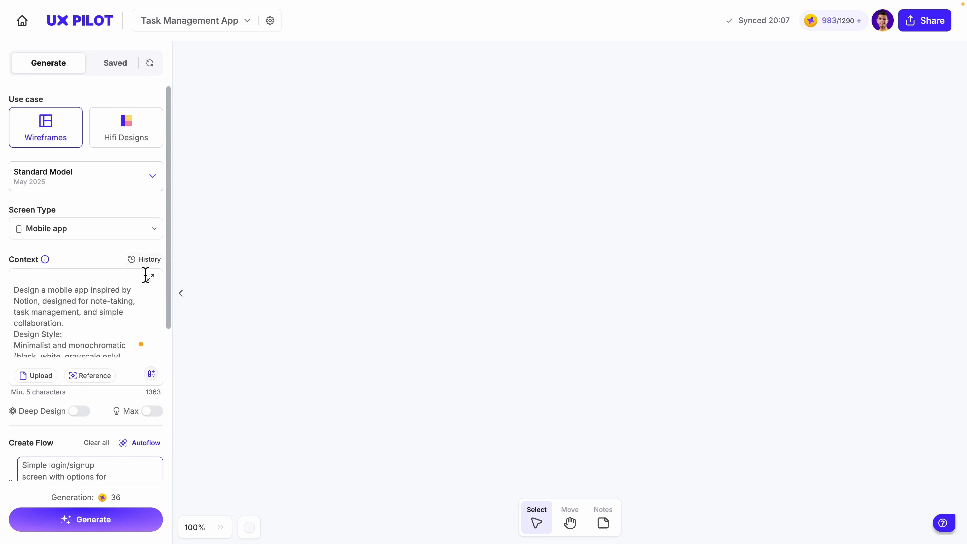
{"action": "left_click", "coordinate": [118, 523]}
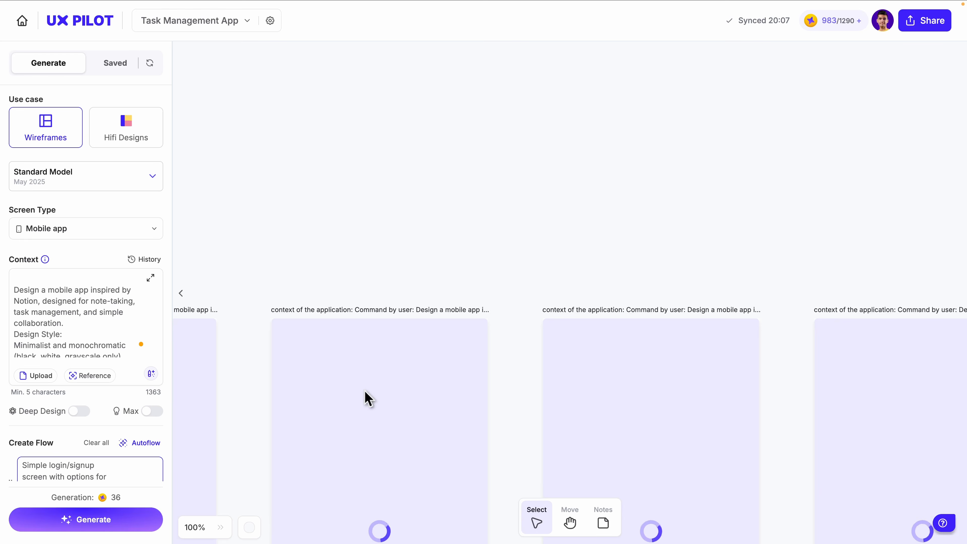
{"action": "scroll", "coordinate": [367, 398], "scroll_direction": "down", "scroll_amount": 2}
{"action": "scroll", "coordinate": [367, 399], "scroll_direction": "down", "scroll_amount": 3}
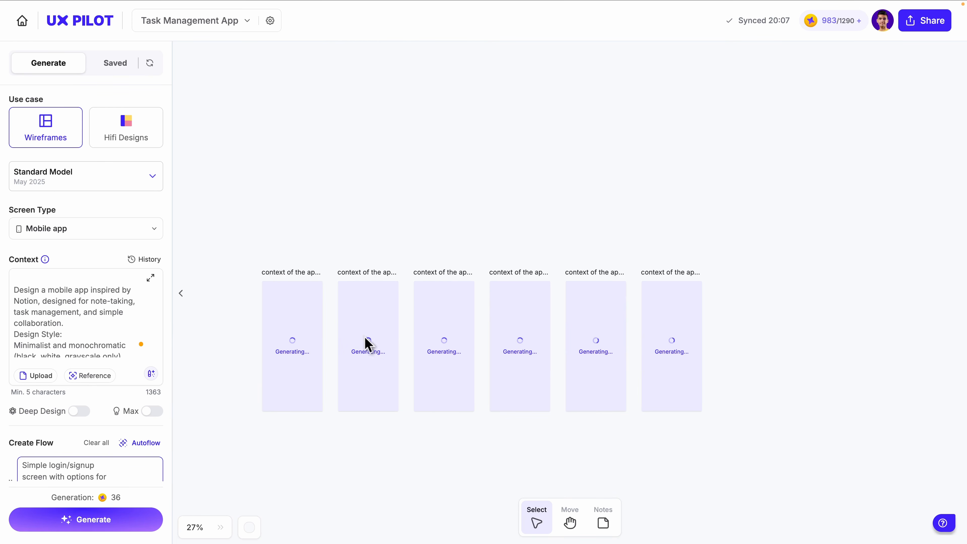
{"action": "scroll", "coordinate": [302, 314], "scroll_direction": "down", "scroll_amount": 2}
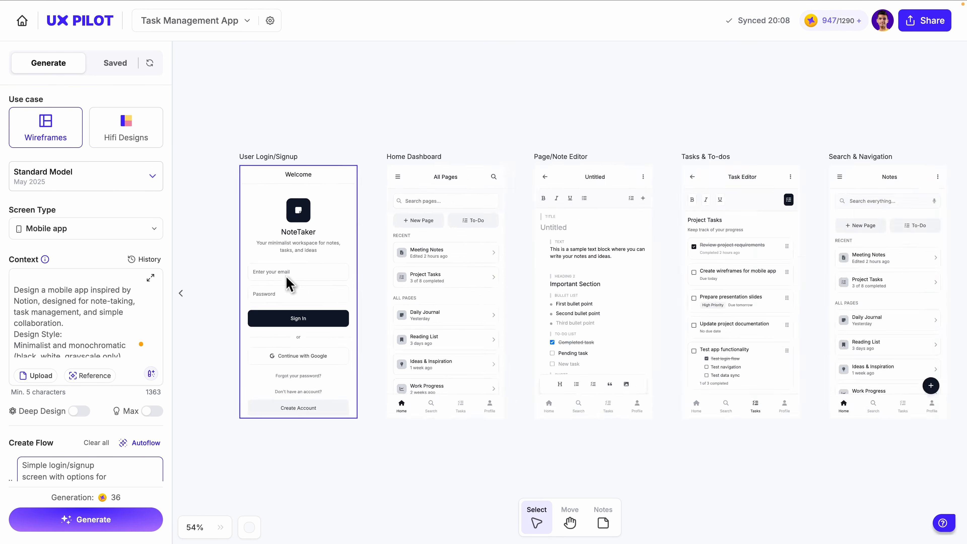
Examine the User Login/Signup wireframe and compare it with the design style requirements in the Context prompt.
{"action": "scroll", "coordinate": [401, 236], "scroll_direction": "left", "scroll_amount": 2}
{"action": "scroll", "coordinate": [400, 236], "scroll_direction": "down", "scroll_amount": 1}
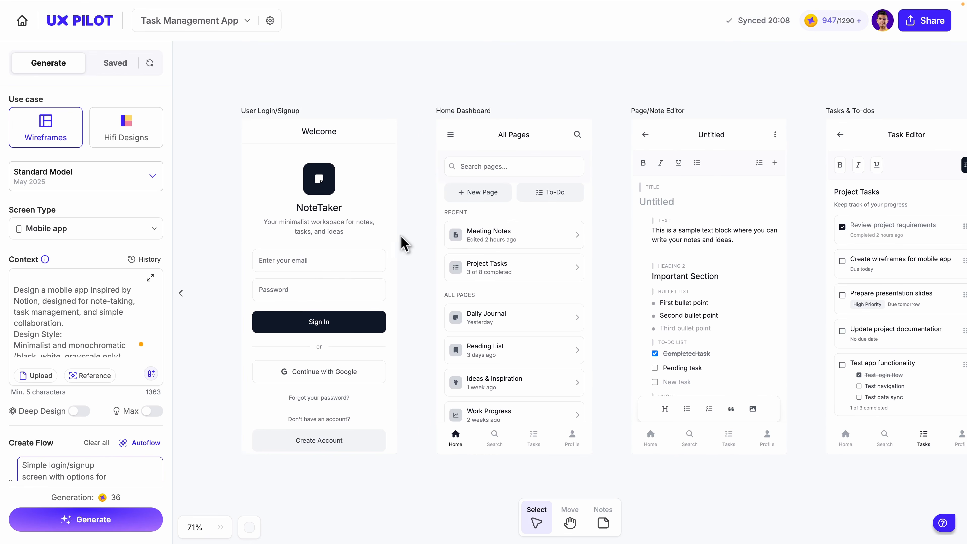
{"action": "scroll", "coordinate": [397, 244], "scroll_direction": "left", "scroll_amount": 1}
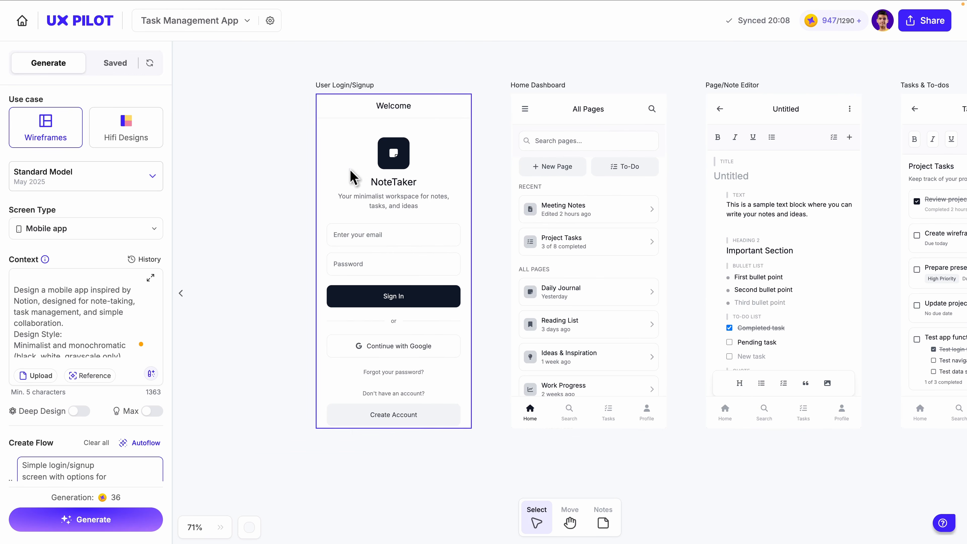
{"action": "scroll", "coordinate": [402, 220], "scroll_direction": "up", "scroll_amount": 3}
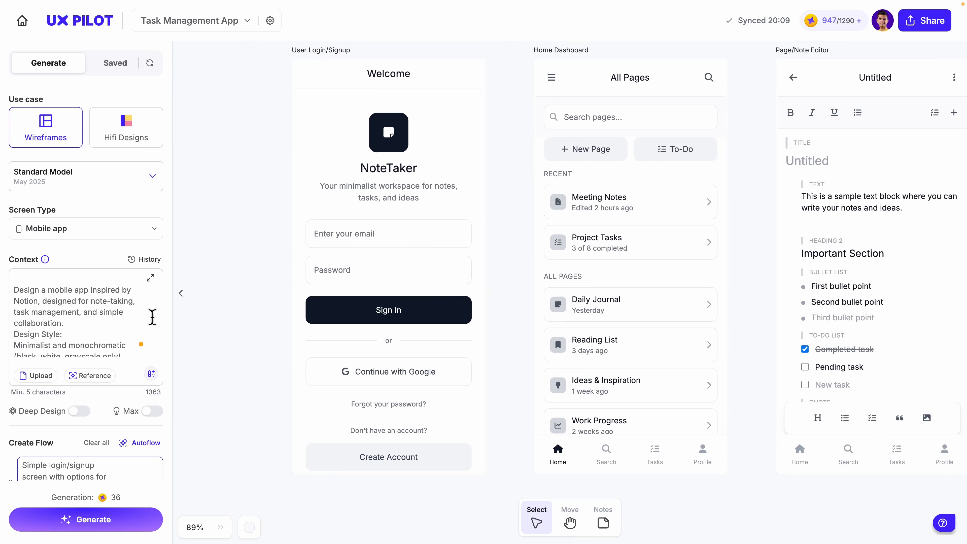
{"action": "scroll", "coordinate": [152, 314], "scroll_direction": "down", "scroll_amount": 2}
{"action": "scroll", "coordinate": [87, 306], "scroll_direction": "down", "scroll_amount": 3}
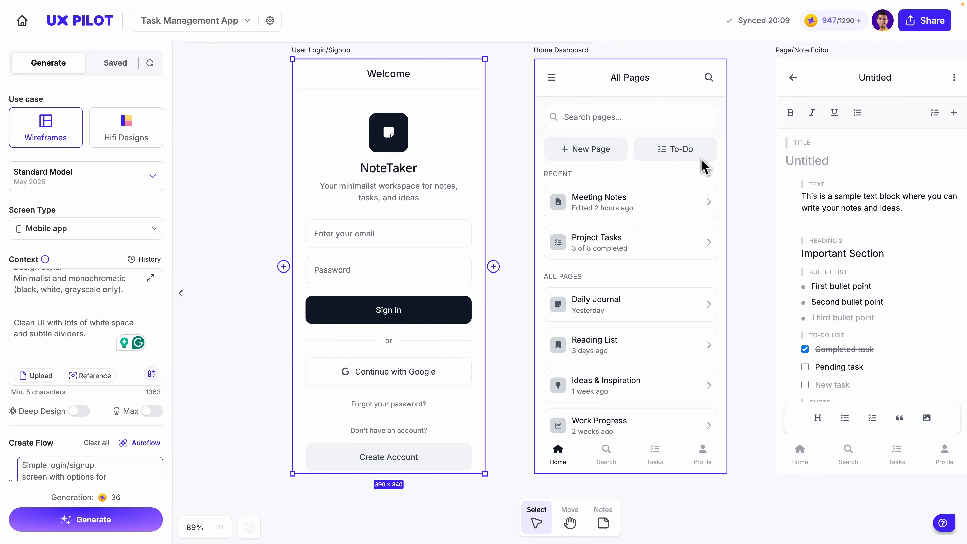
{"action": "scroll", "coordinate": [94, 330], "scroll_direction": "down", "scroll_amount": 4}
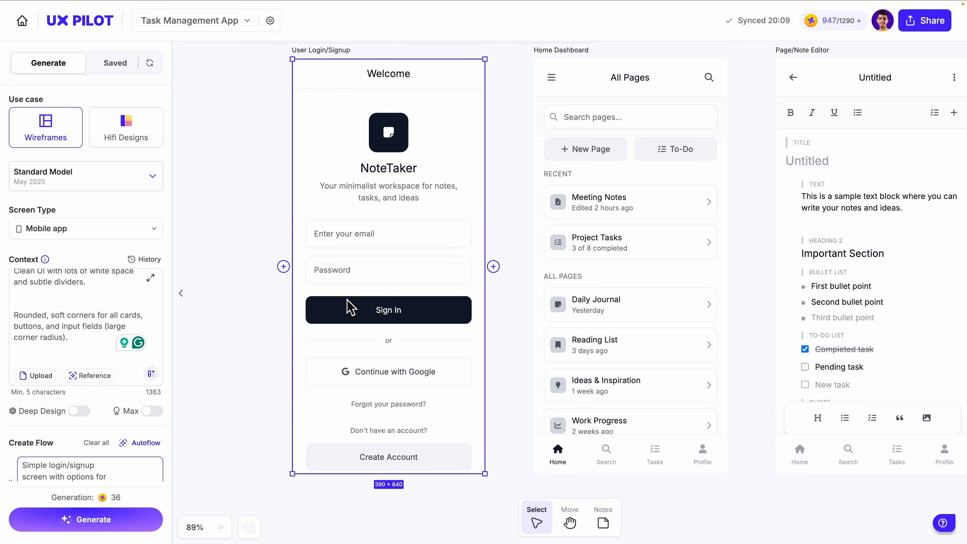
{"action": "scroll", "coordinate": [342, 317], "scroll_direction": "down", "scroll_amount": 1}
{"action": "scroll", "coordinate": [632, 221], "scroll_direction": "up", "scroll_amount": 1}
Look through the remaining wireframes: Home Dashboard, Page/Note Editor, Tasks & To-dos, Search & Navigation and User Settings.
{"action": "scroll", "coordinate": [633, 228], "scroll_direction": "right", "scroll_amount": 3}
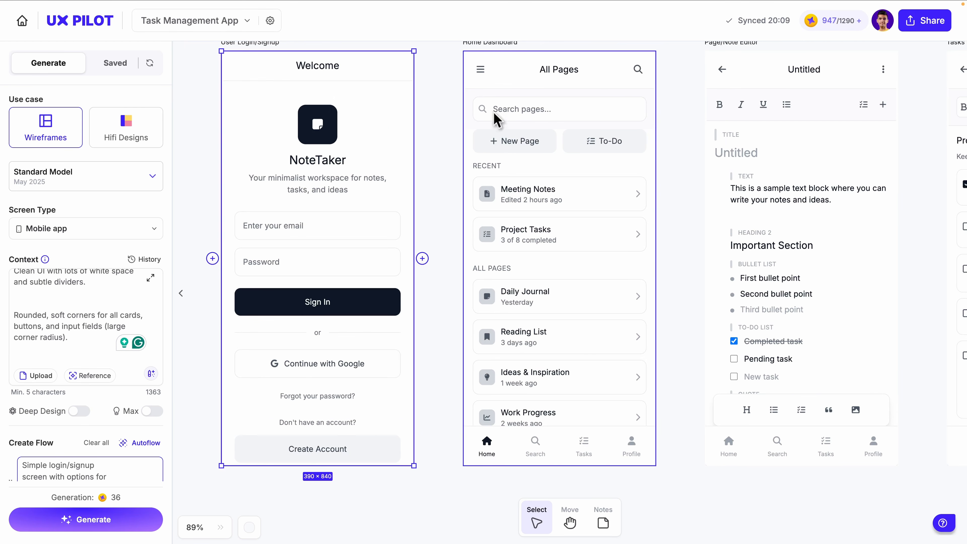
{"action": "scroll", "coordinate": [594, 151], "scroll_direction": "right", "scroll_amount": 6}
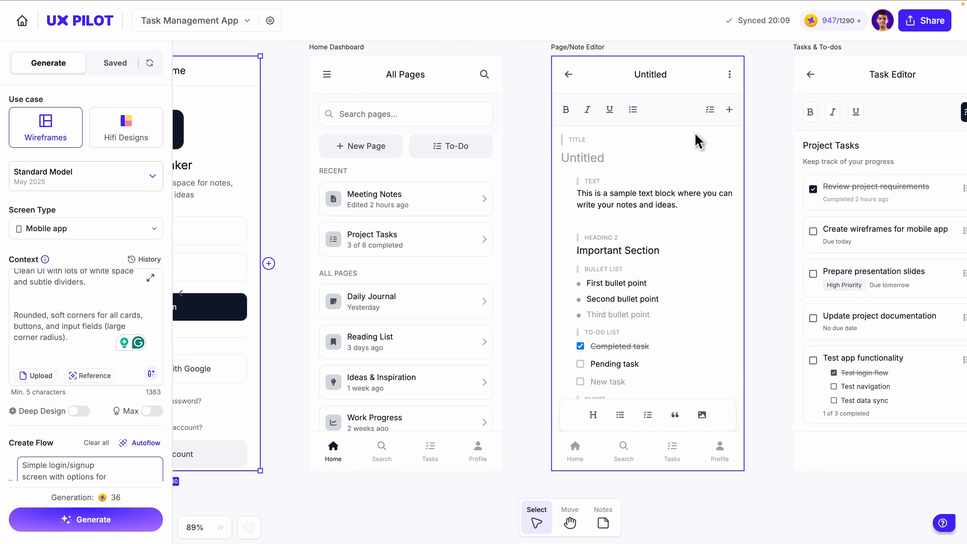
{"action": "scroll", "coordinate": [695, 156], "scroll_direction": "right", "scroll_amount": 3}
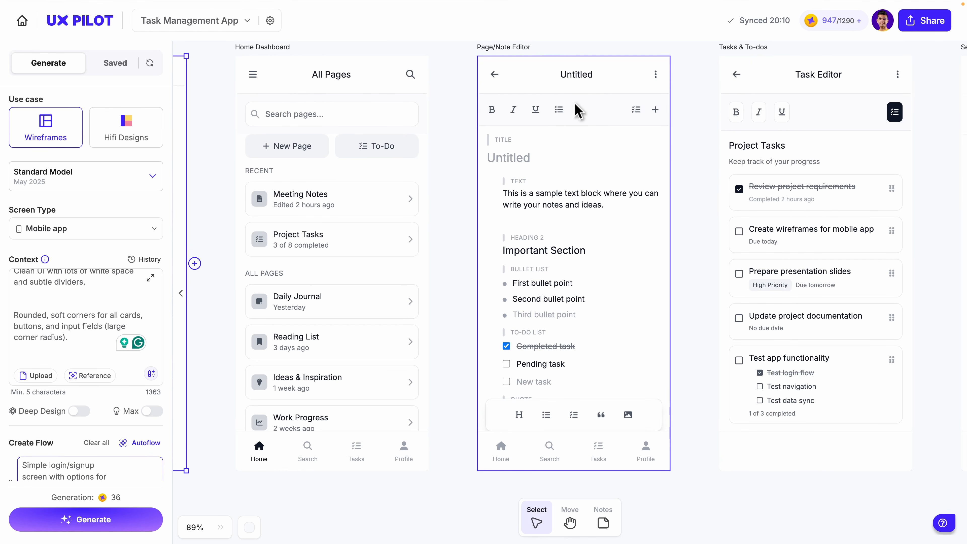
{"action": "scroll", "coordinate": [632, 114], "scroll_direction": "right", "scroll_amount": 8}
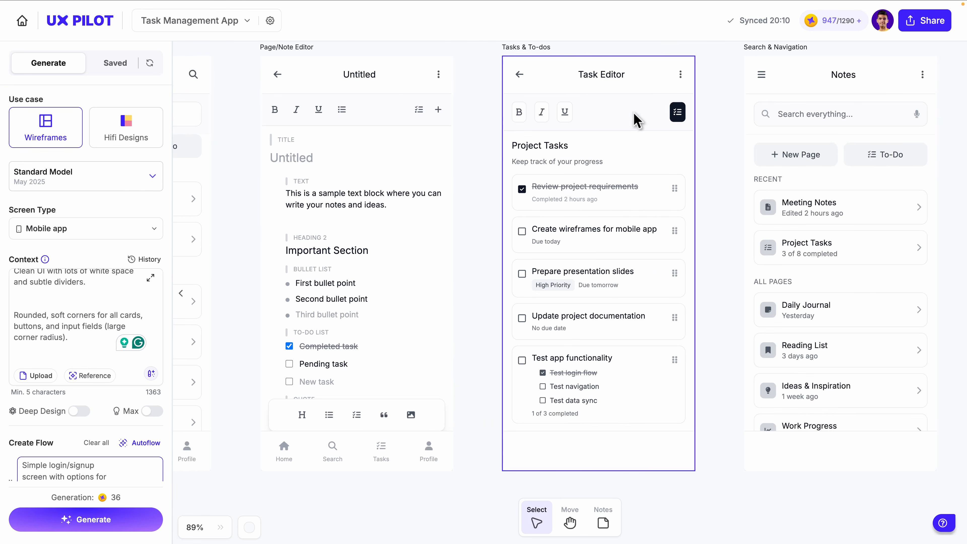
{"action": "scroll", "coordinate": [608, 132], "scroll_direction": "right", "scroll_amount": 8}
{"action": "scroll", "coordinate": [608, 103], "scroll_direction": "right", "scroll_amount": 5}
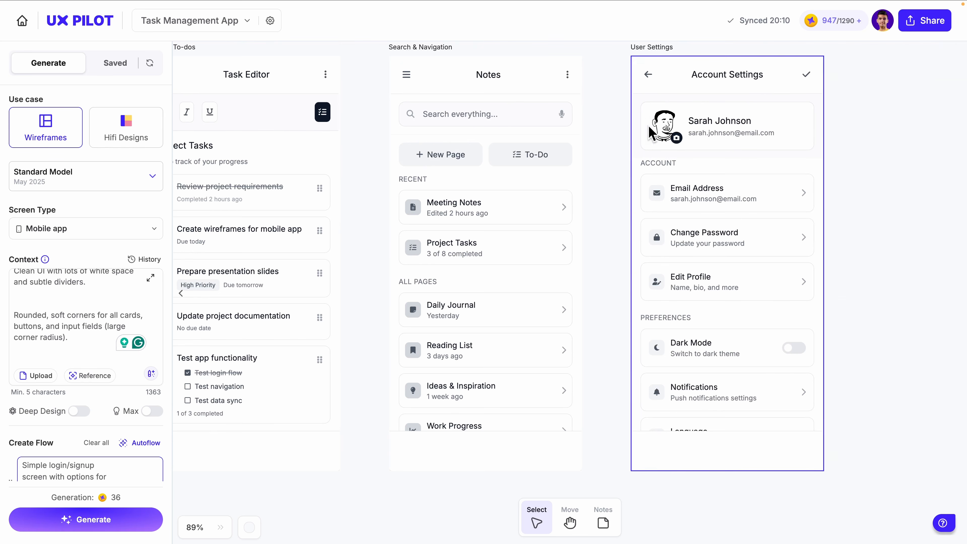
{"action": "scroll", "coordinate": [651, 126], "scroll_direction": "left", "scroll_amount": 20}
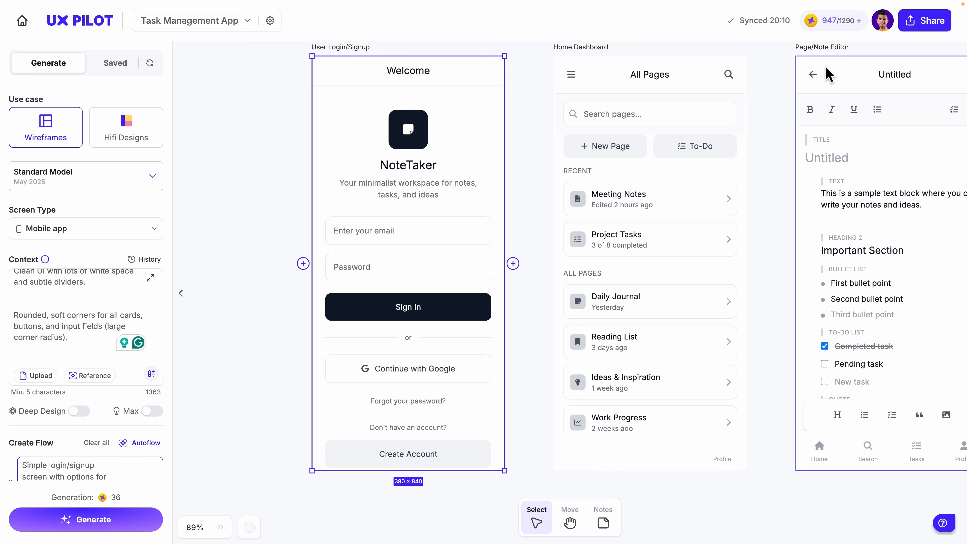
Generate a hi-fi version of the Home Dashboard wireframe with the Standard Model and the default transform prompt.
{"action": "left_click", "coordinate": [415, 97]}
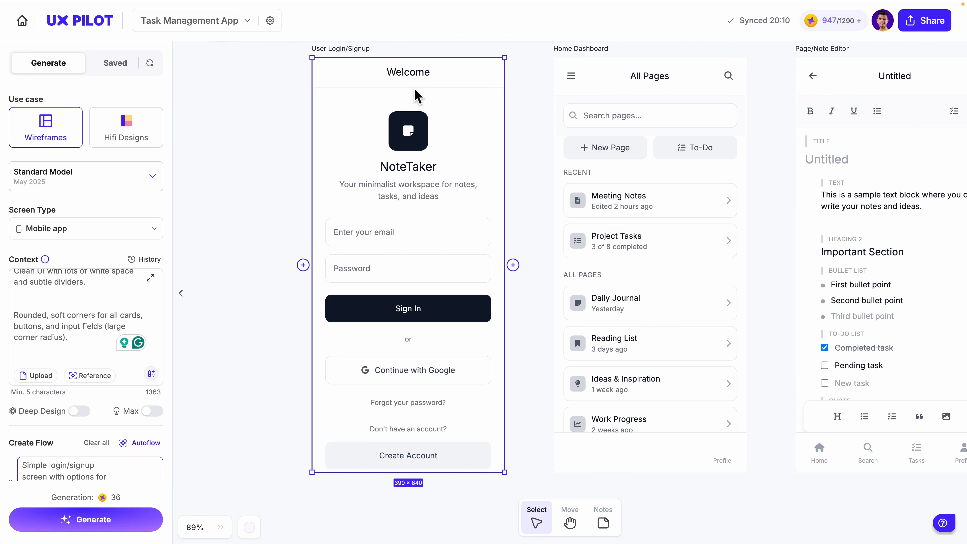
{"action": "scroll", "coordinate": [410, 95], "scroll_direction": "right", "scroll_amount": 6}
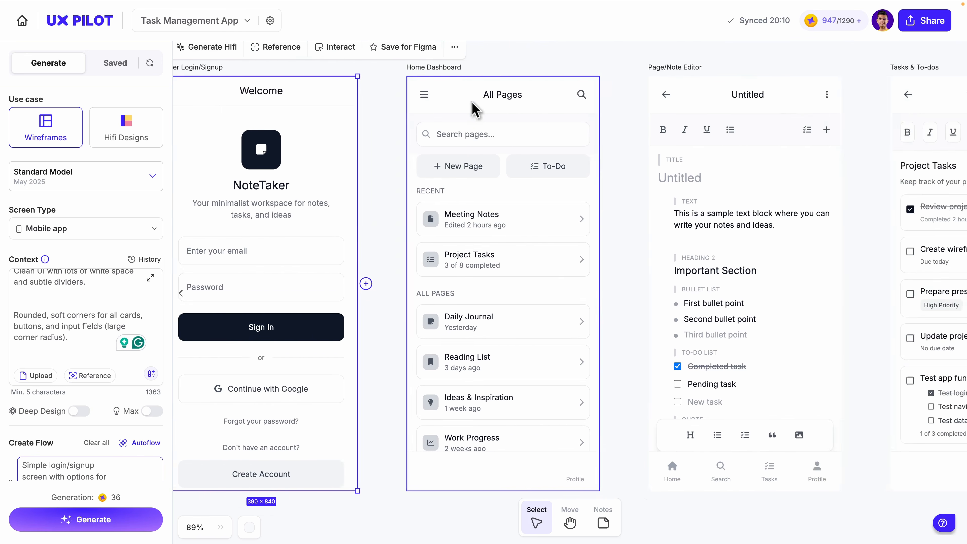
{"action": "left_click", "coordinate": [329, 86]}
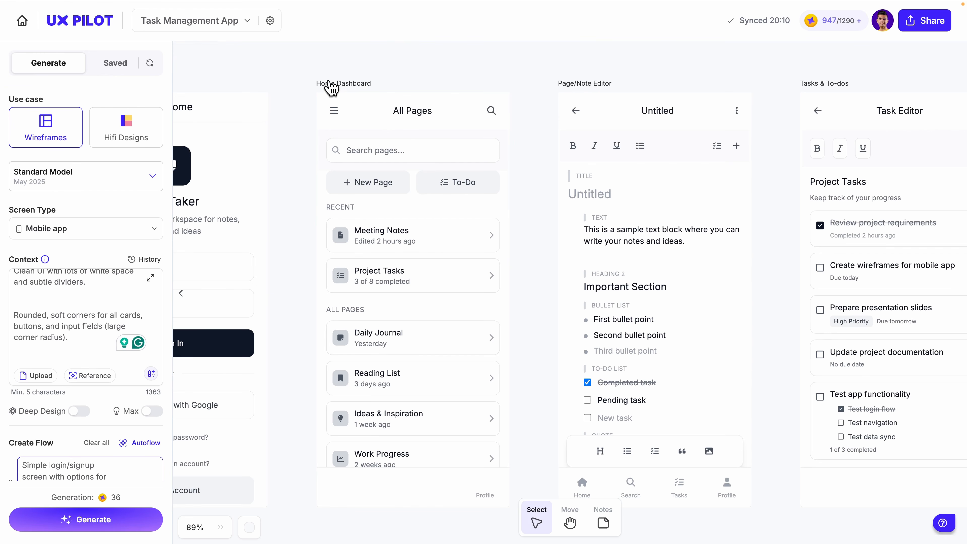
{"action": "left_click", "coordinate": [352, 106]}
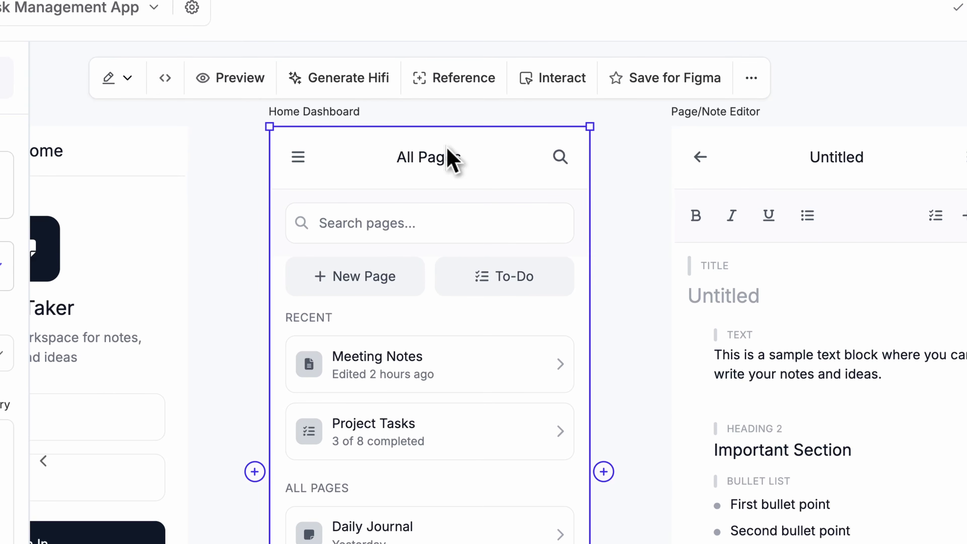
{"action": "left_click", "coordinate": [356, 78]}
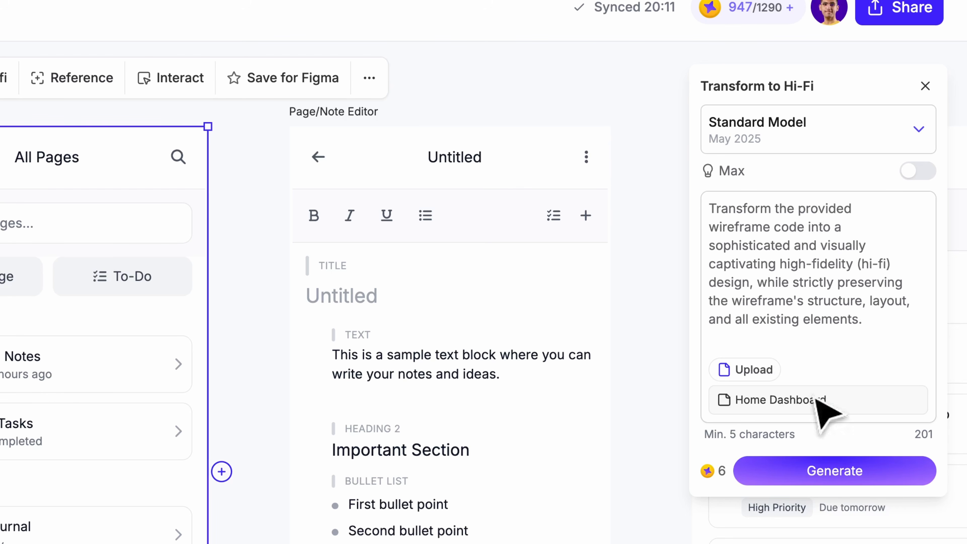
{"action": "left_click", "coordinate": [843, 470]}
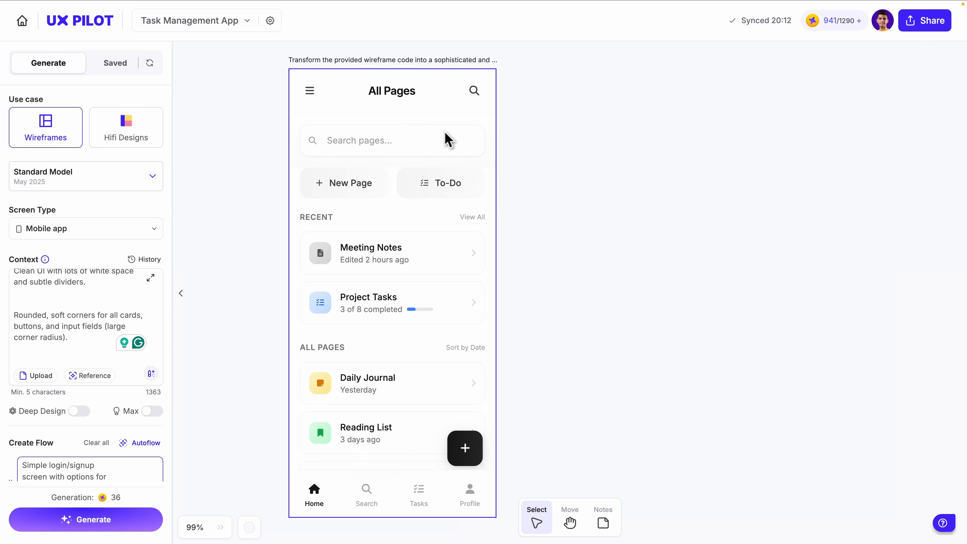
Select the hi-fi All Pages design on the canvas and open its preview in a separate tab.
{"action": "scroll", "coordinate": [419, 147], "scroll_direction": "down", "scroll_amount": 2}
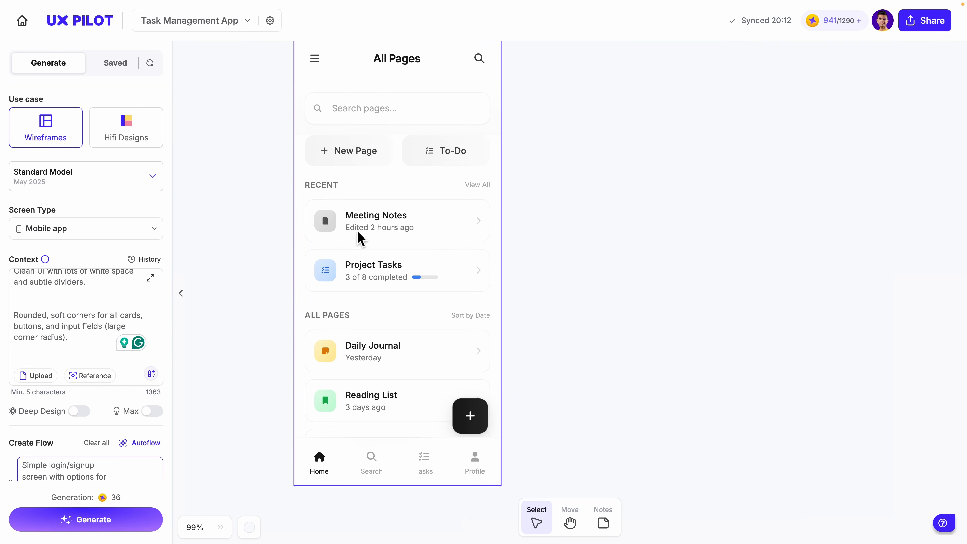
{"action": "left_click", "coordinate": [356, 242]}
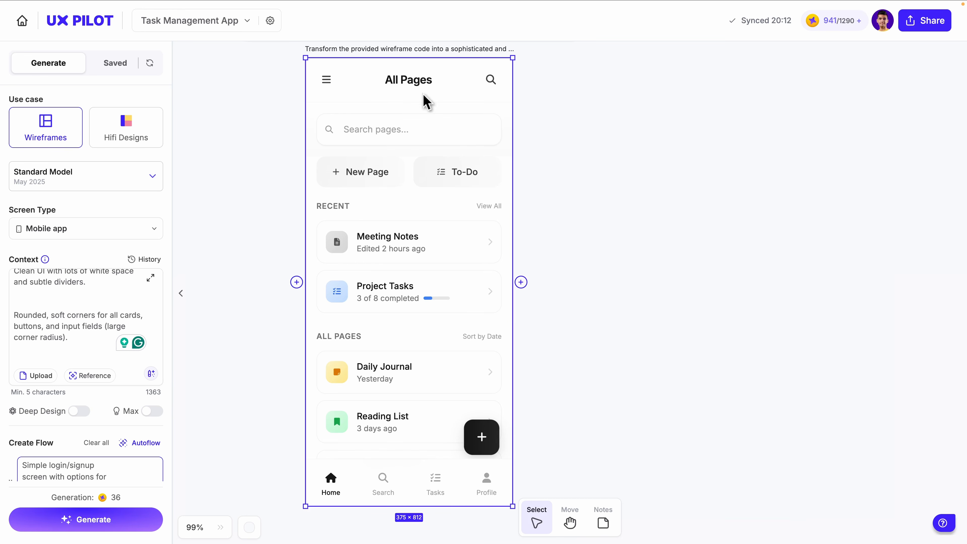
{"action": "scroll", "coordinate": [373, 114], "scroll_direction": "down", "scroll_amount": 2}
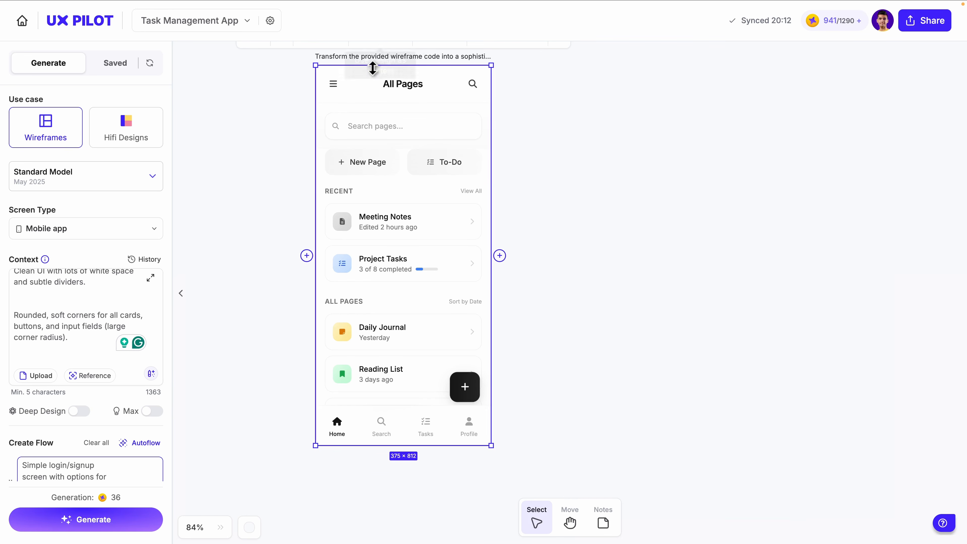
{"action": "scroll", "coordinate": [386, 148], "scroll_direction": "up", "scroll_amount": 2}
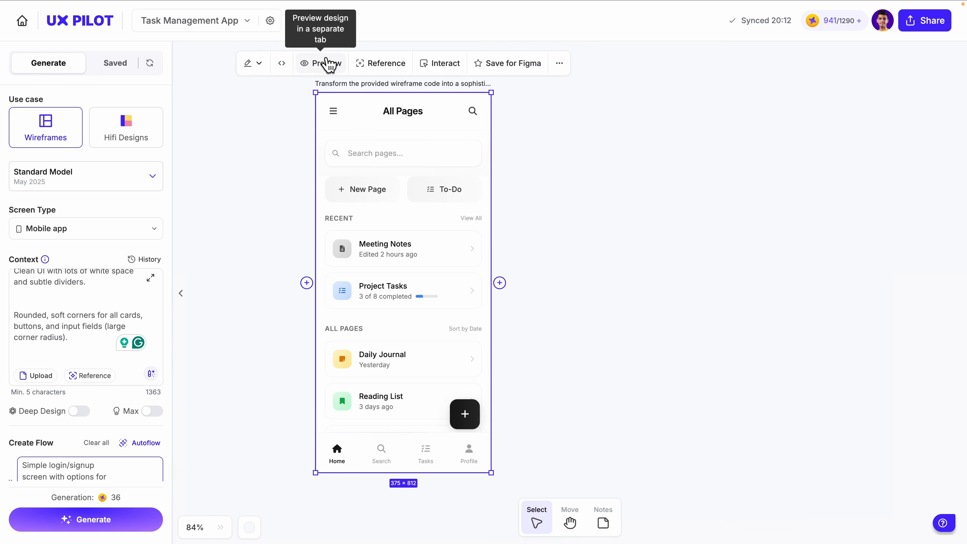
{"action": "left_click", "coordinate": [316, 67]}
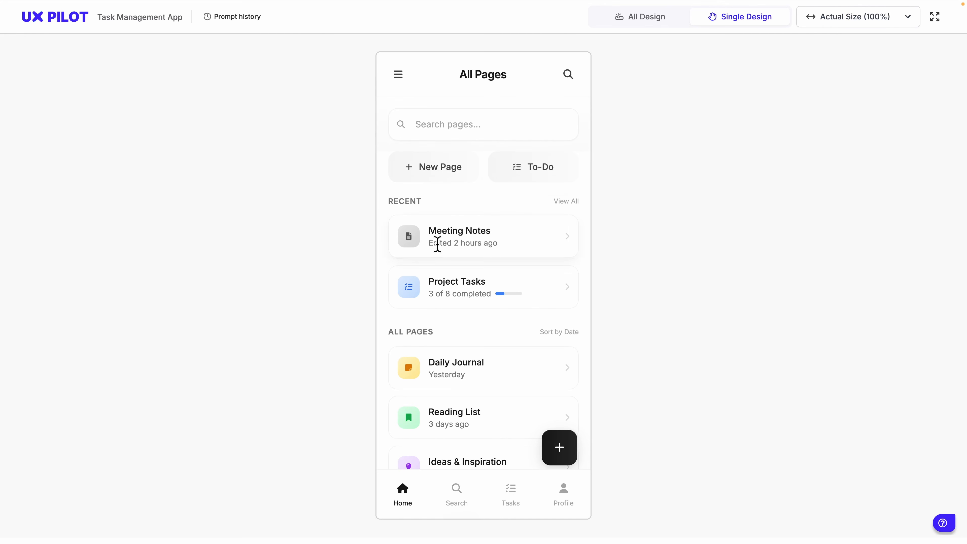
Check the All Pages preview by moving through its full page list and trying the search field.
{"action": "scroll", "coordinate": [460, 370], "scroll_direction": "down", "scroll_amount": 2}
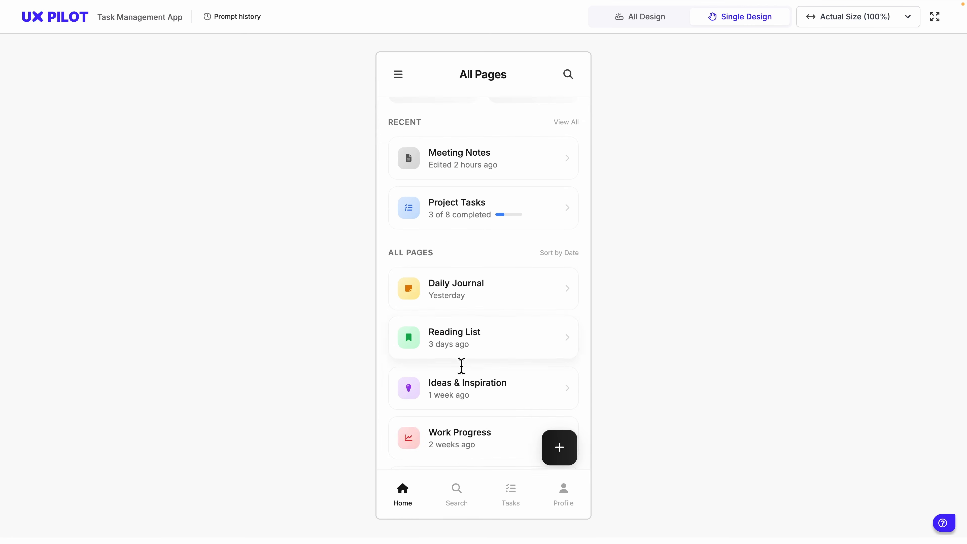
{"action": "scroll", "coordinate": [465, 341], "scroll_direction": "up", "scroll_amount": 2}
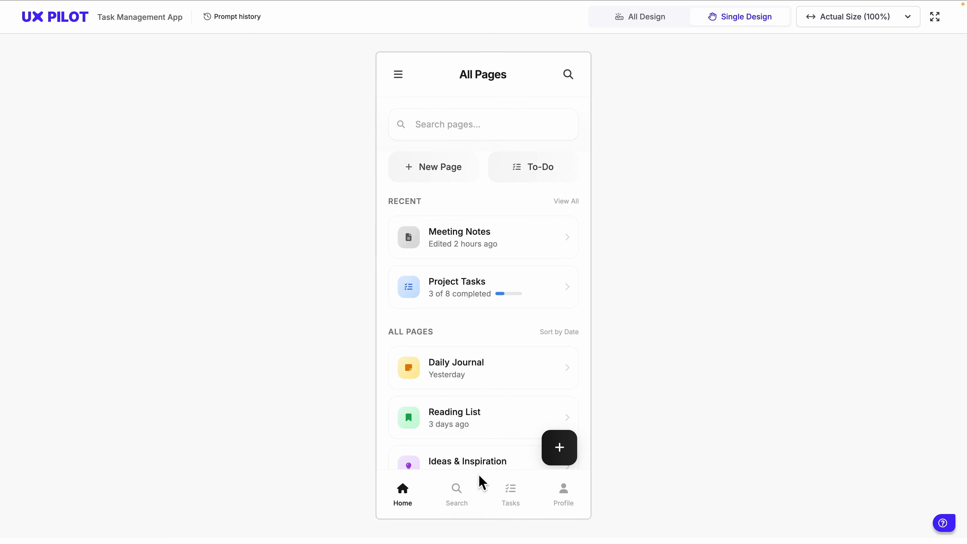
{"action": "scroll", "coordinate": [487, 385], "scroll_direction": "down", "scroll_amount": 3}
{"action": "scroll", "coordinate": [491, 312], "scroll_direction": "up", "scroll_amount": 3}
{"action": "scroll", "coordinate": [495, 293], "scroll_direction": "down", "scroll_amount": 3}
{"action": "scroll", "coordinate": [496, 311], "scroll_direction": "up", "scroll_amount": 3}
{"action": "left_click", "coordinate": [437, 111]}
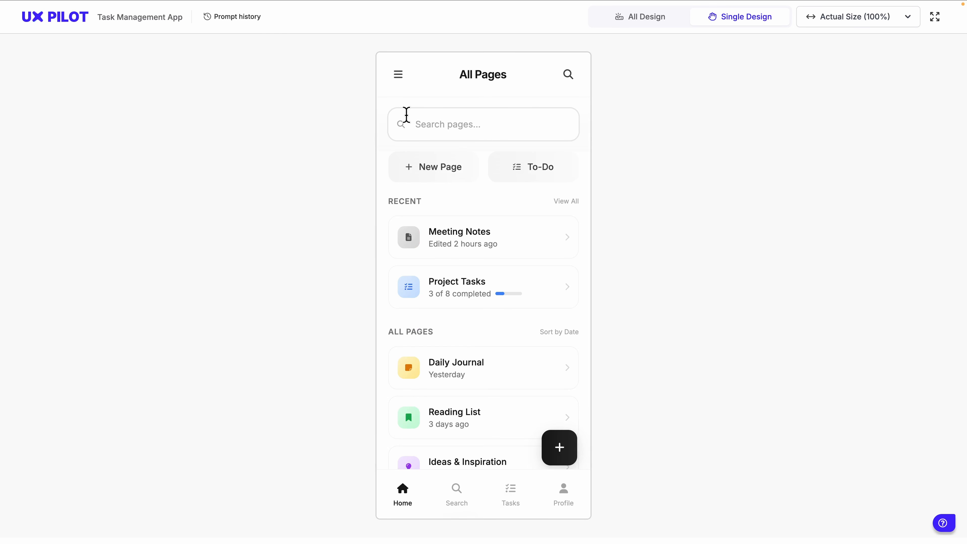
Return to the canvas and try out the All Pages design in interactive mode by browsing its page list.
{"action": "key", "text": "Escape"}
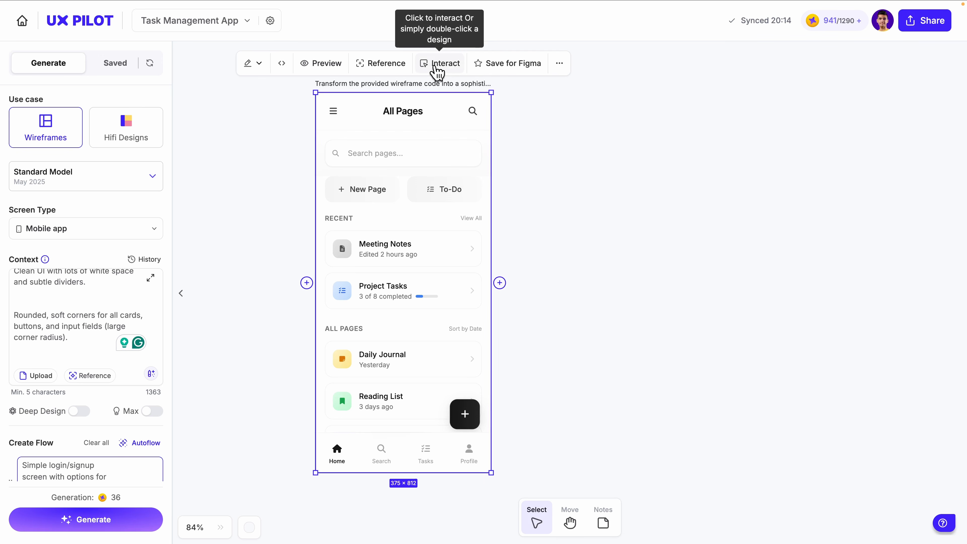
{"action": "left_click", "coordinate": [445, 69]}
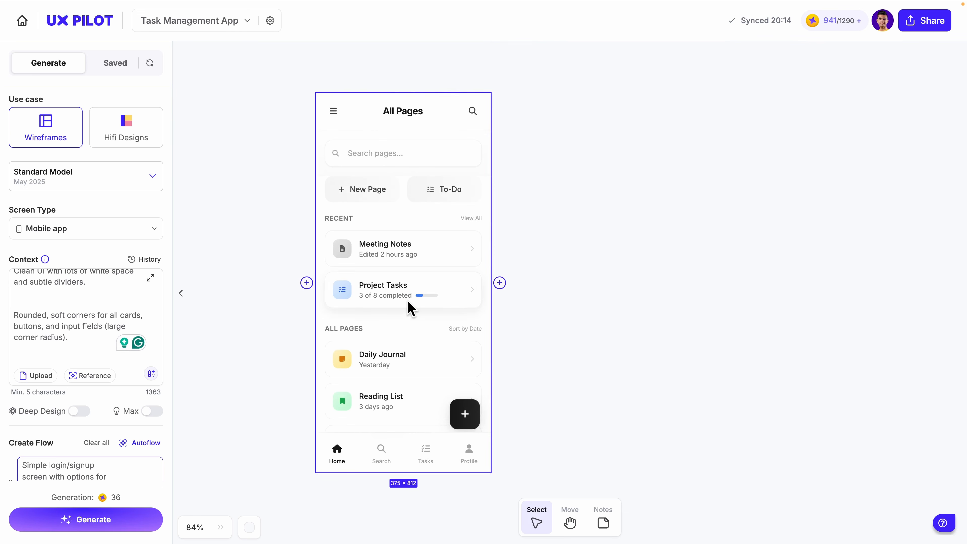
{"action": "scroll", "coordinate": [423, 359], "scroll_direction": "down", "scroll_amount": 3}
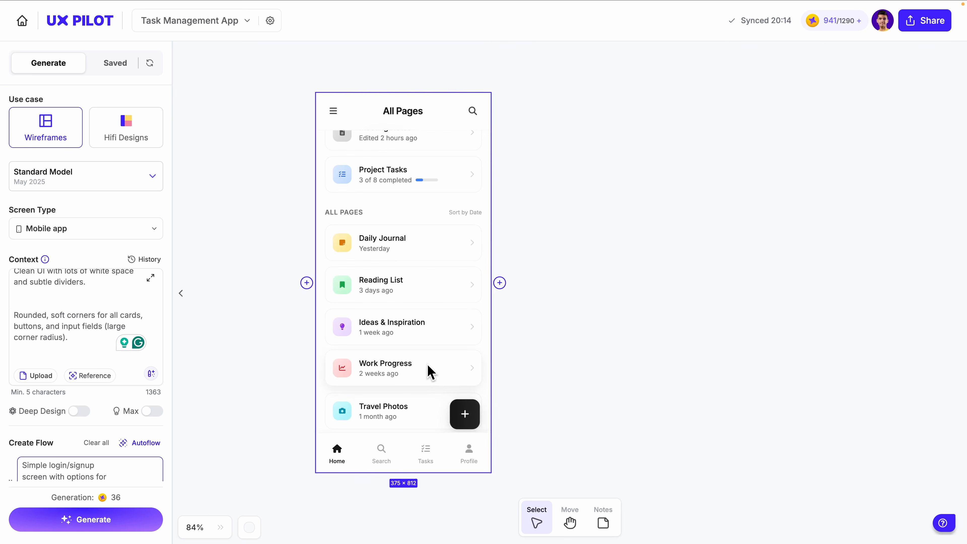
{"action": "scroll", "coordinate": [396, 186], "scroll_direction": "up", "scroll_amount": 3}
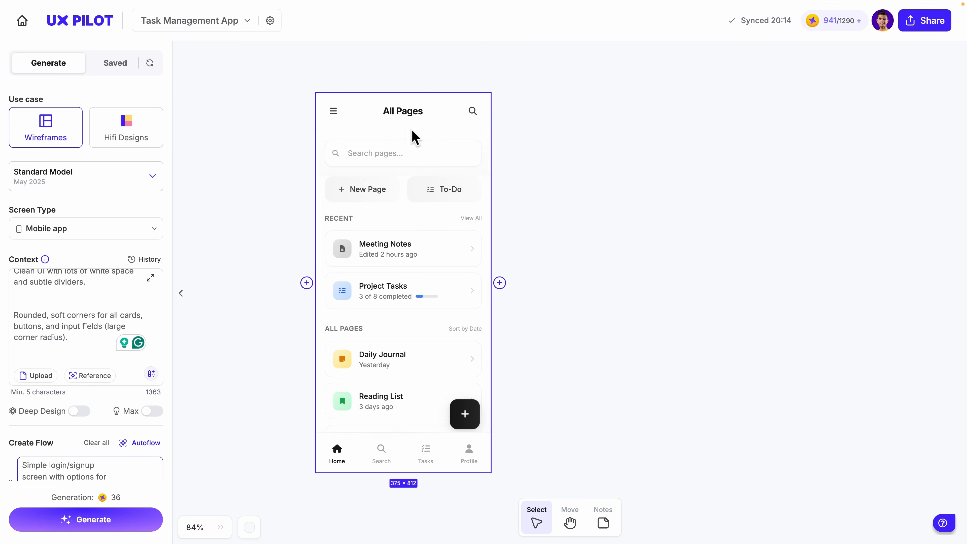
Remove the hi-fi All Pages screen from the canvas.
{"action": "left_click", "coordinate": [455, 115]}
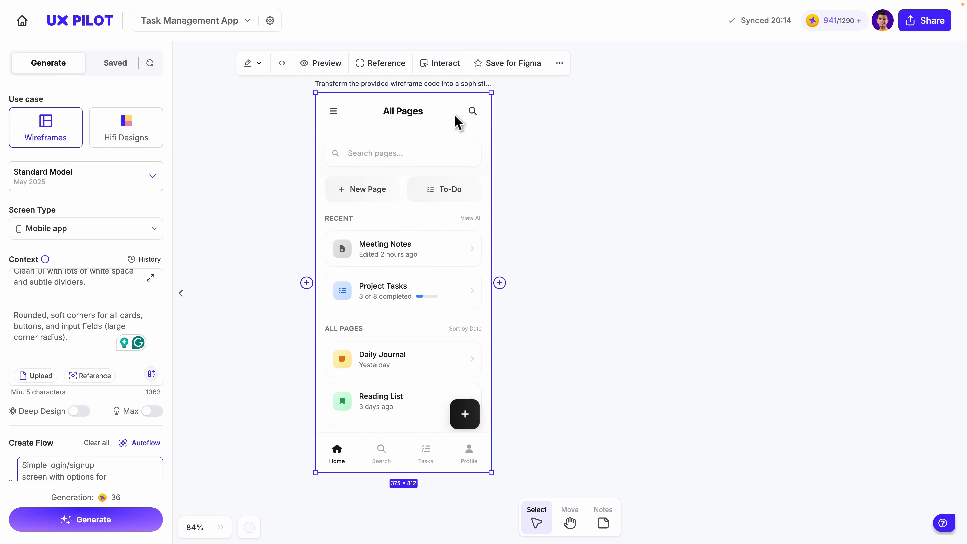
{"action": "key", "text": "Delete"}
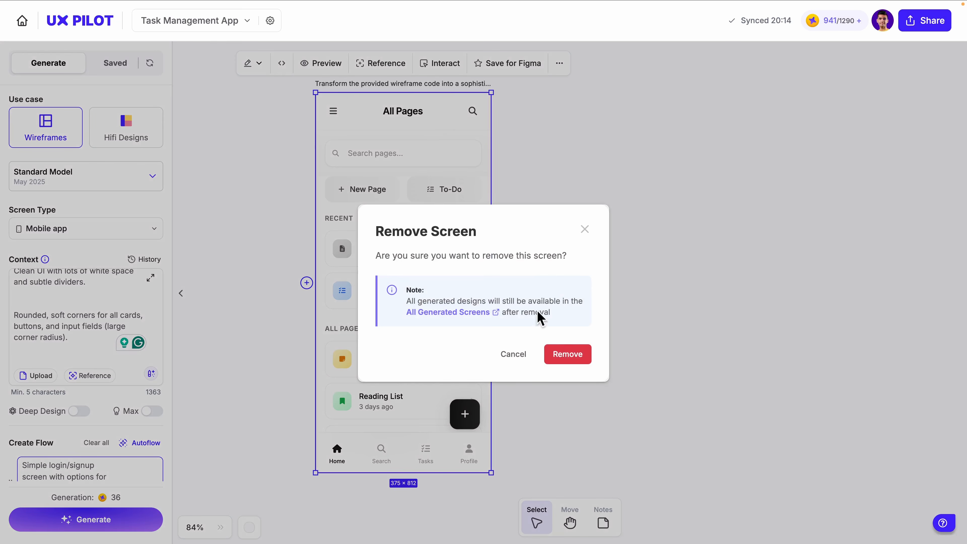
{"action": "left_click", "coordinate": [567, 352]}
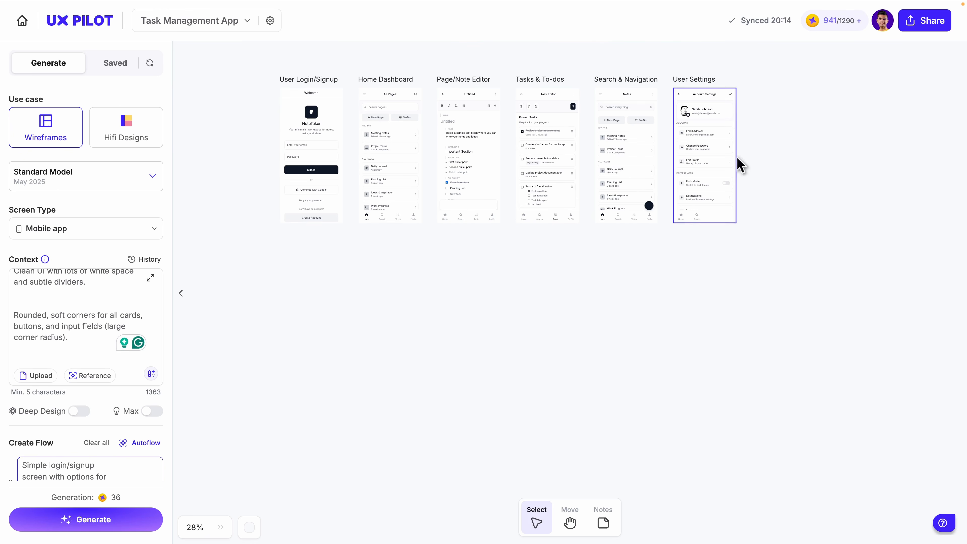
Generate Hifi Designs for the whole mobile app flow with Deep Design and Max enabled.
{"action": "left_click", "coordinate": [129, 133]}
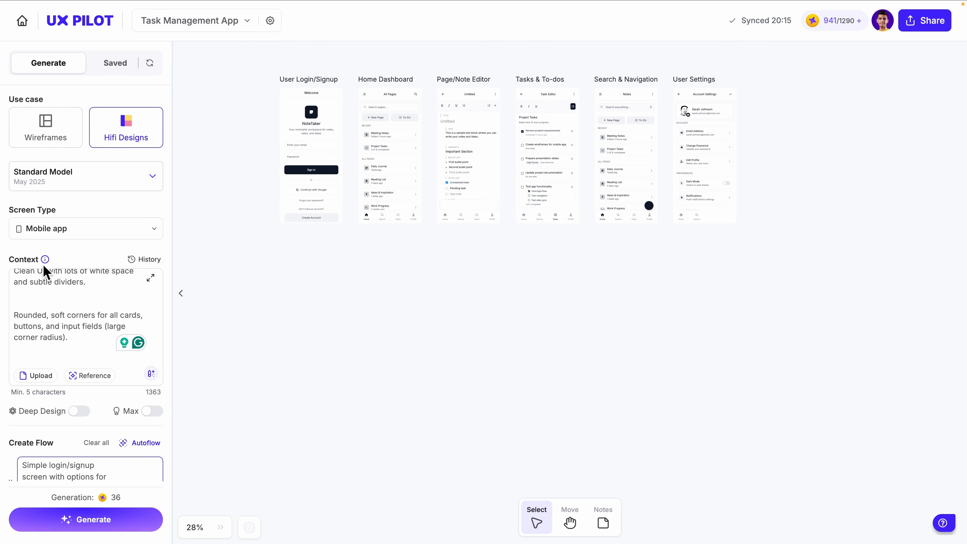
{"action": "scroll", "coordinate": [63, 322], "scroll_direction": "down", "scroll_amount": 3}
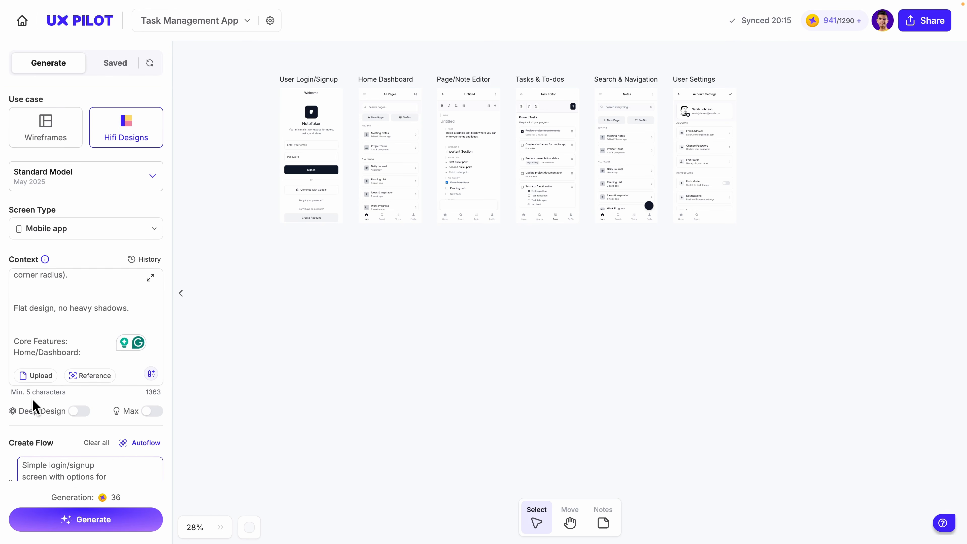
{"action": "scroll", "coordinate": [34, 402], "scroll_direction": "down", "scroll_amount": 2}
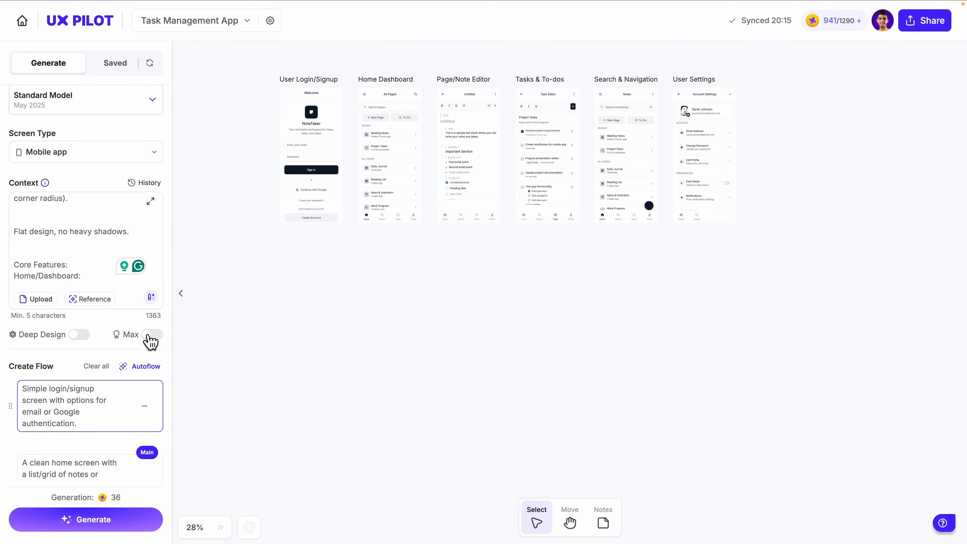
{"action": "left_click", "coordinate": [80, 335]}
{"action": "left_click", "coordinate": [150, 335]}
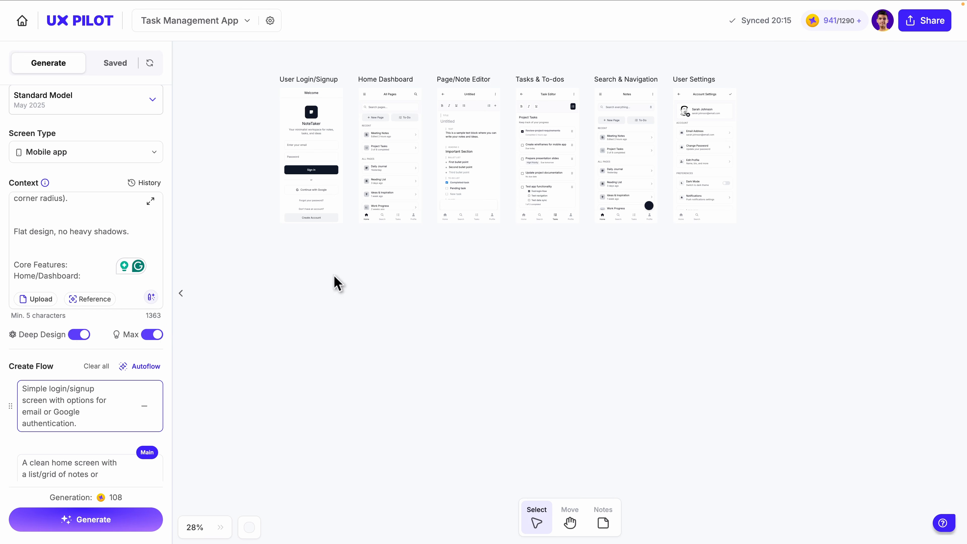
{"action": "left_click", "coordinate": [94, 519]}
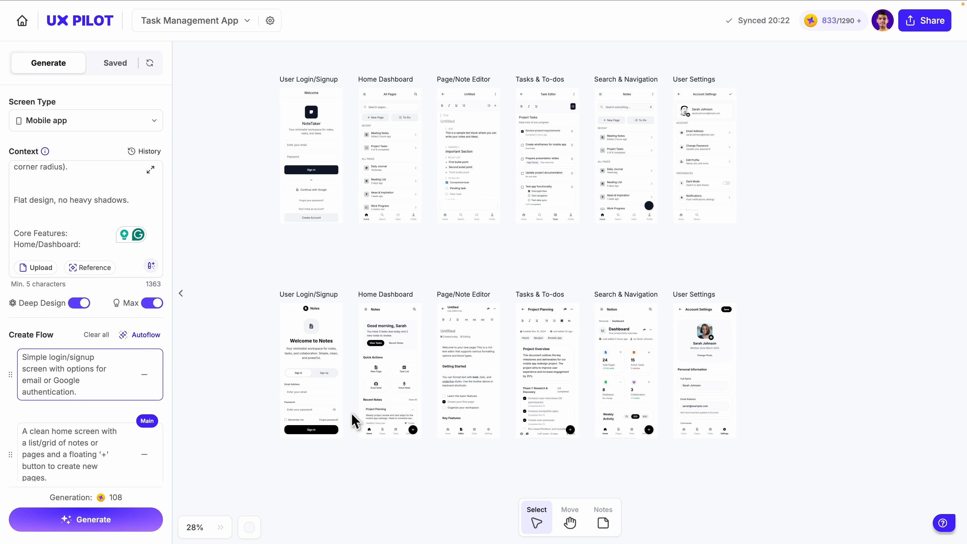
Examine the newly generated row of hi-fi screens up close, starting with User Login/Signup.
{"action": "scroll", "coordinate": [352, 420], "scroll_direction": "down", "scroll_amount": 1}
{"action": "scroll", "coordinate": [339, 378], "scroll_direction": "up", "scroll_amount": 5}
{"action": "scroll", "coordinate": [347, 379], "scroll_direction": "down", "scroll_amount": 1}
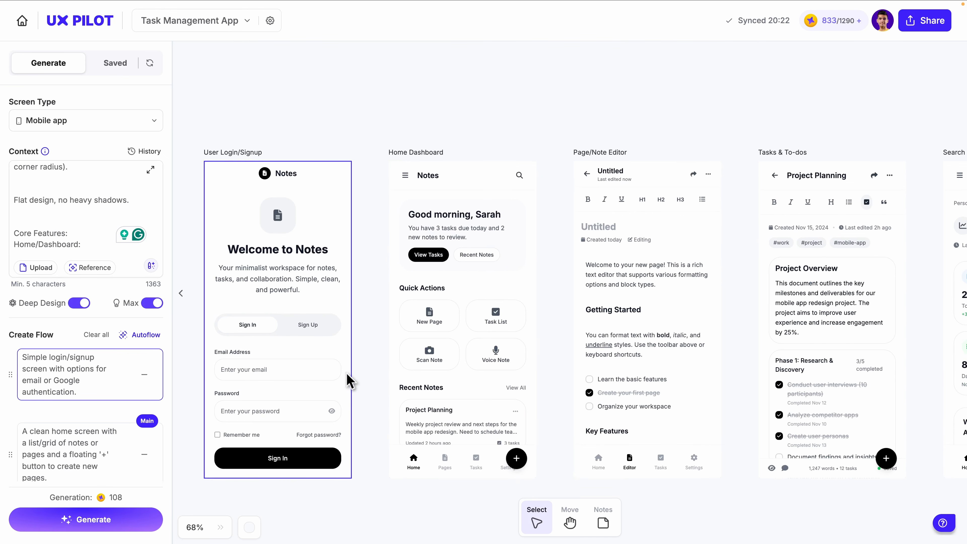
{"action": "scroll", "coordinate": [309, 274], "scroll_direction": "down", "scroll_amount": 1}
{"action": "left_click", "coordinate": [320, 304]}
{"action": "scroll", "coordinate": [327, 186], "scroll_direction": "up", "scroll_amount": 8}
{"action": "scroll", "coordinate": [329, 193], "scroll_direction": "up", "scroll_amount": 10}
{"action": "scroll", "coordinate": [343, 236], "scroll_direction": "down", "scroll_amount": 14}
{"action": "scroll", "coordinate": [360, 284], "scroll_direction": "down", "scroll_amount": 3}
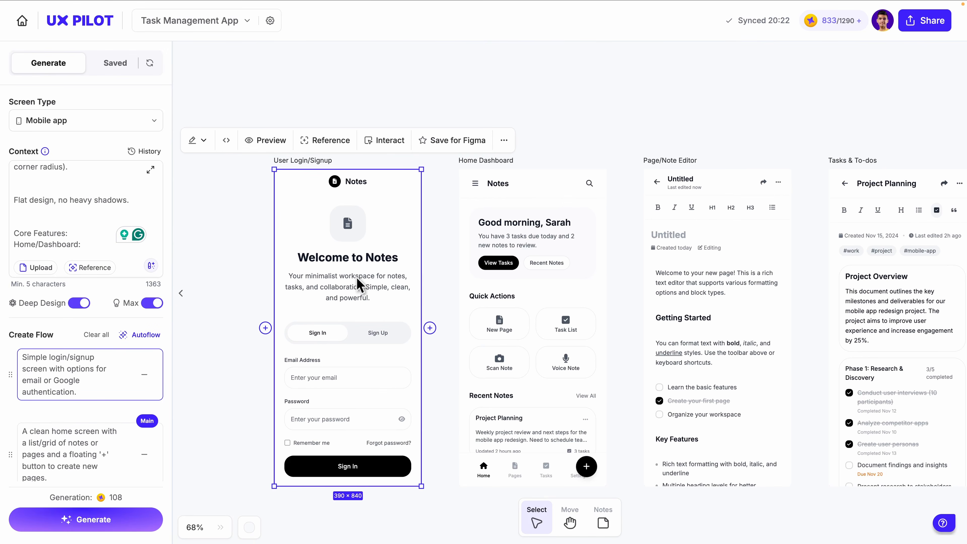
{"action": "scroll", "coordinate": [366, 301], "scroll_direction": "right", "scroll_amount": 4}
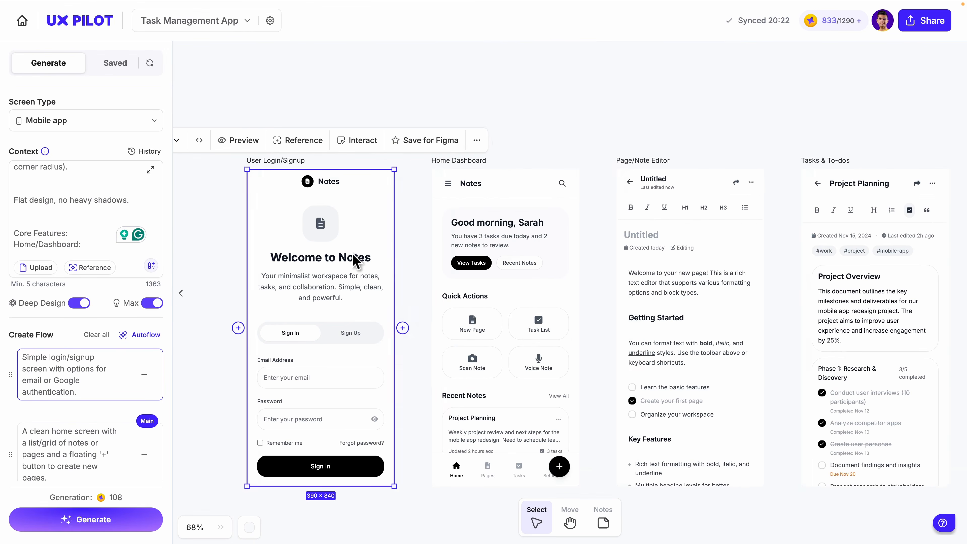
Extend the hi-fi Home Dashboard frame downward to 390 × 2508 so its entire content fits.
{"action": "left_click", "coordinate": [469, 217]}
{"action": "scroll", "coordinate": [461, 278], "scroll_direction": "down", "scroll_amount": 3}
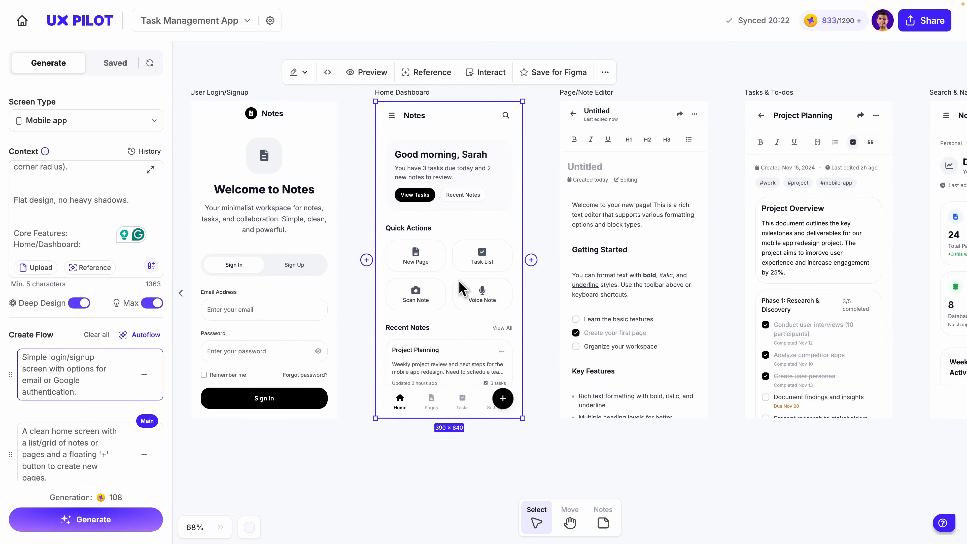
{"action": "left_click_drag", "start_coordinate": [456, 410], "coordinate": [456, 501]}
{"action": "scroll", "coordinate": [469, 306], "scroll_direction": "down", "scroll_amount": 6}
{"action": "left_click_drag", "start_coordinate": [450, 361], "coordinate": [462, 500]}
{"action": "scroll", "coordinate": [464, 418], "scroll_direction": "down", "scroll_amount": 5}
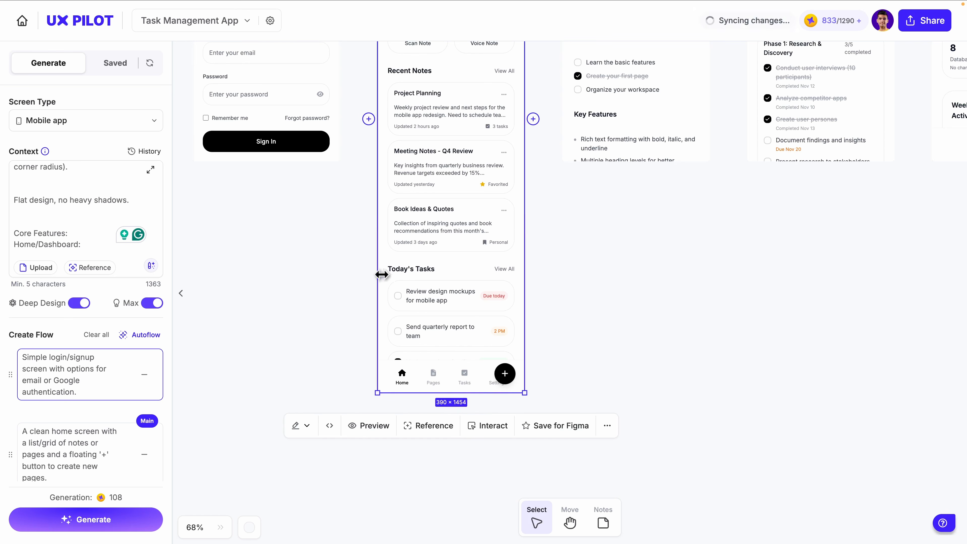
{"action": "left_click_drag", "start_coordinate": [442, 393], "coordinate": [438, 483]}
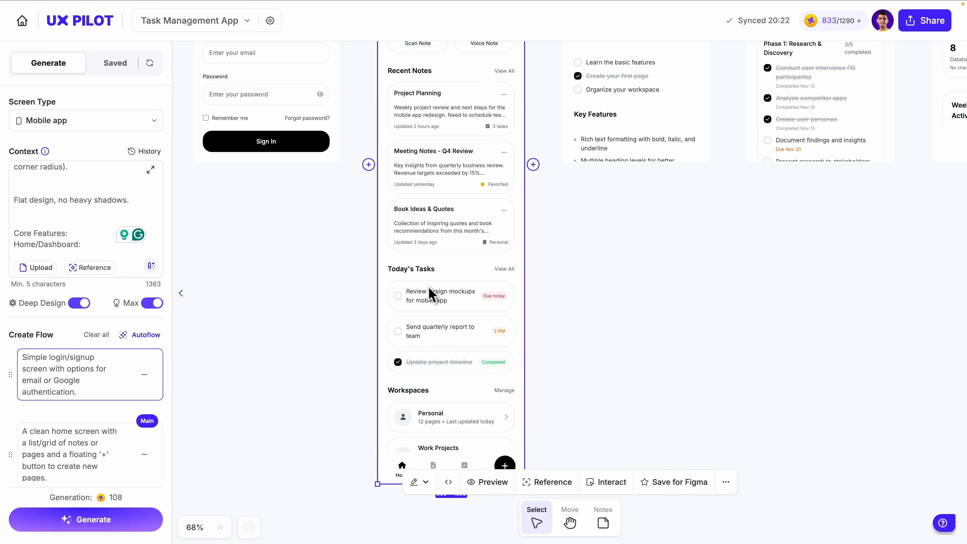
{"action": "scroll", "coordinate": [472, 274], "scroll_direction": "down", "scroll_amount": 3}
{"action": "scroll", "coordinate": [490, 289], "scroll_direction": "down", "scroll_amount": 3}
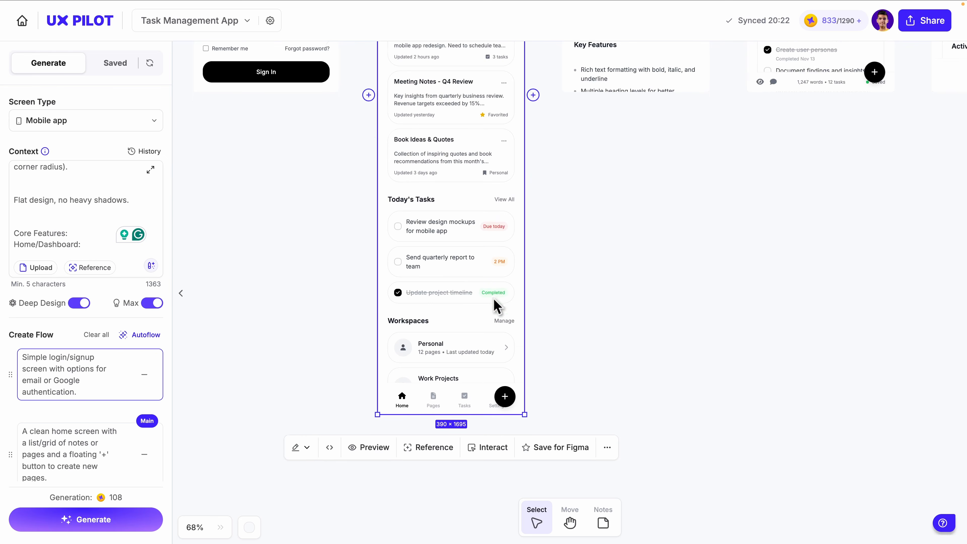
{"action": "left_click_drag", "start_coordinate": [476, 356], "coordinate": [478, 534]}
{"action": "scroll", "coordinate": [484, 531], "scroll_direction": "down", "scroll_amount": 7}
{"action": "left_click_drag", "start_coordinate": [475, 377], "coordinate": [475, 506]}
Preview the Home Dashboard and look through its tasks, workspaces, templates and recent activity sections.
{"action": "left_click", "coordinate": [476, 480]}
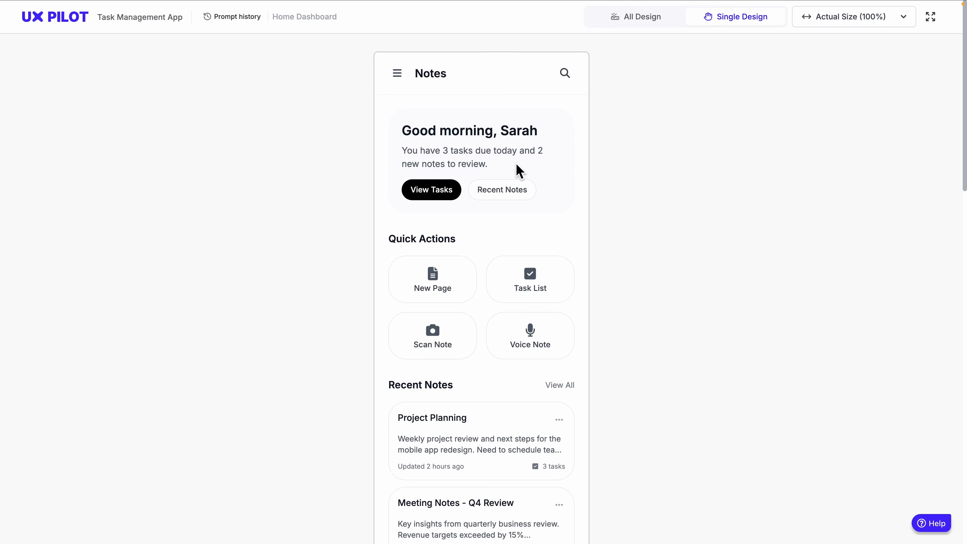
{"action": "scroll", "coordinate": [552, 208], "scroll_direction": "down", "scroll_amount": 12}
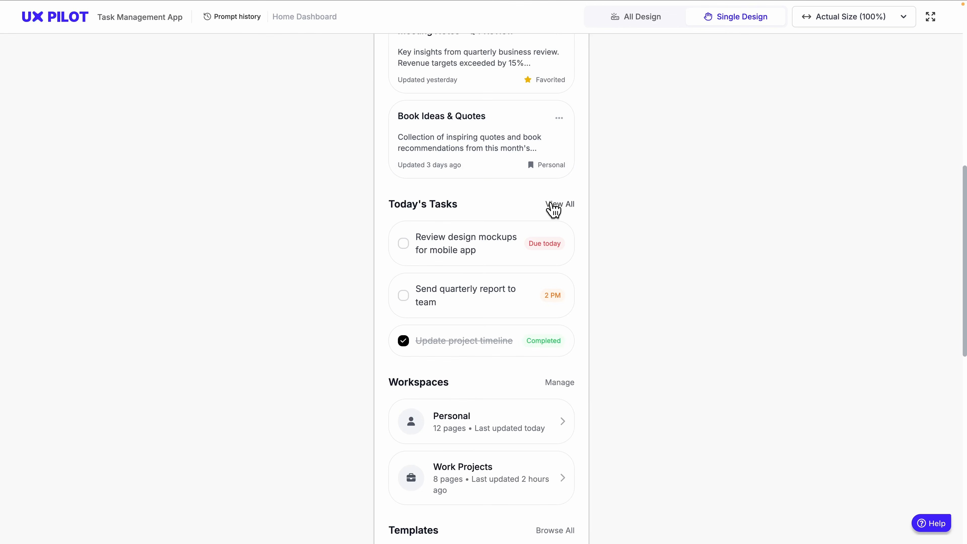
{"action": "scroll", "coordinate": [534, 201], "scroll_direction": "down", "scroll_amount": 1}
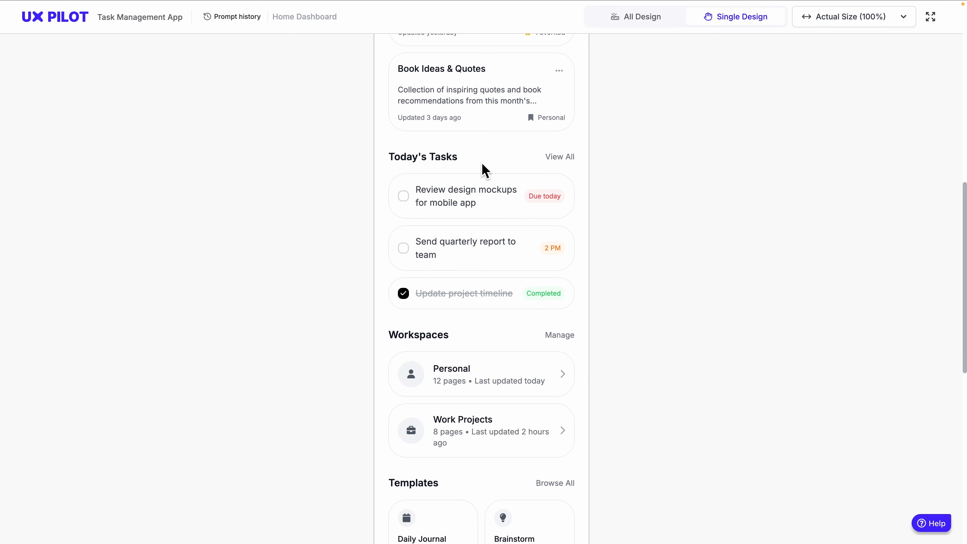
{"action": "scroll", "coordinate": [481, 170], "scroll_direction": "down", "scroll_amount": 4}
{"action": "scroll", "coordinate": [453, 199], "scroll_direction": "down", "scroll_amount": 4}
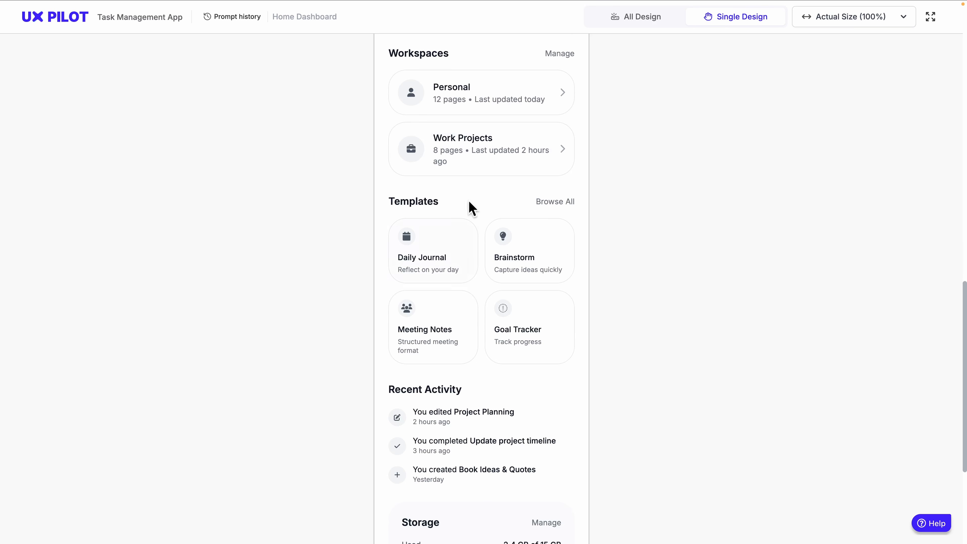
{"action": "scroll", "coordinate": [460, 208], "scroll_direction": "down", "scroll_amount": 5}
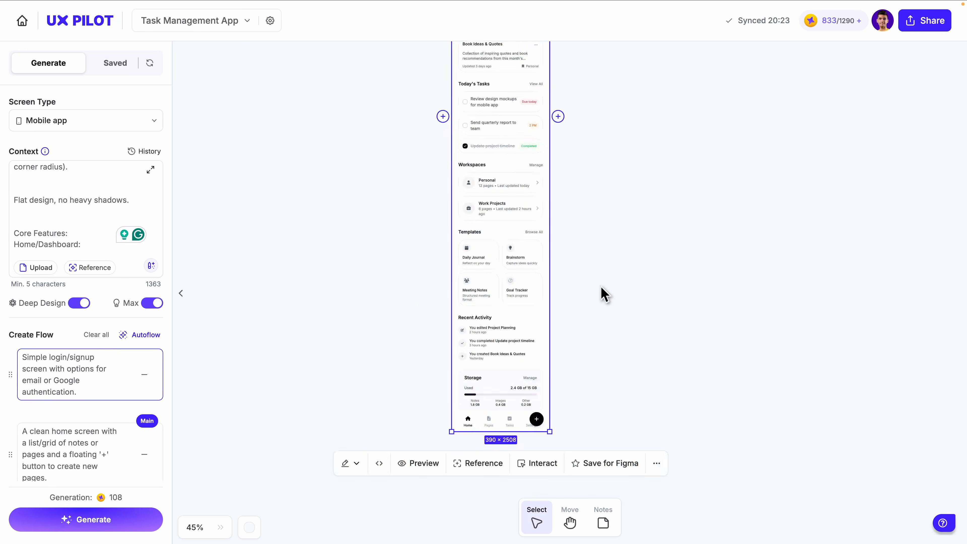
Extend the hi-fi Page/Note Editor frame downward on the canvas to show its full content.
{"action": "scroll", "coordinate": [602, 288], "scroll_direction": "down", "scroll_amount": 5}
{"action": "scroll", "coordinate": [602, 288], "scroll_direction": "up", "scroll_amount": 1}
{"action": "scroll", "coordinate": [602, 288], "scroll_direction": "right", "scroll_amount": 1}
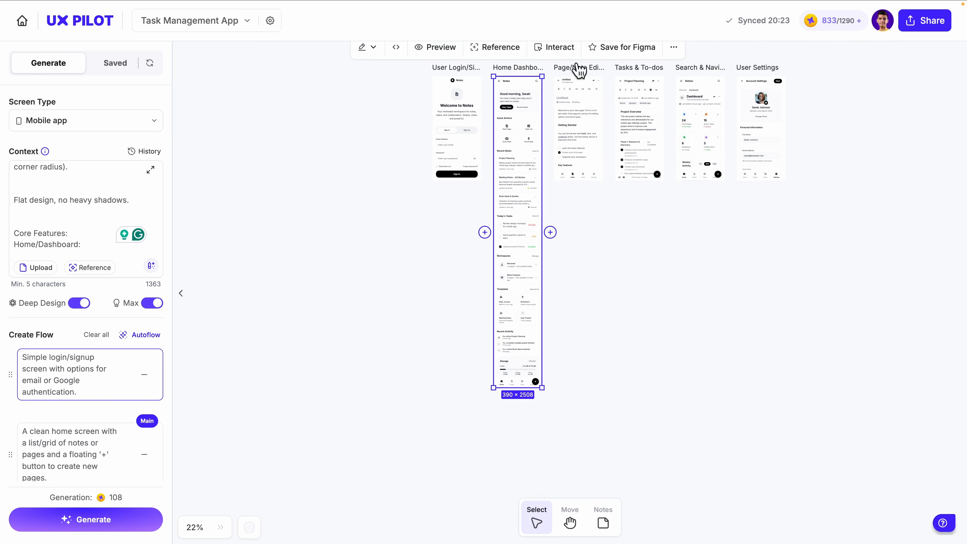
{"action": "left_click", "coordinate": [572, 70]}
{"action": "left_click", "coordinate": [561, 112]}
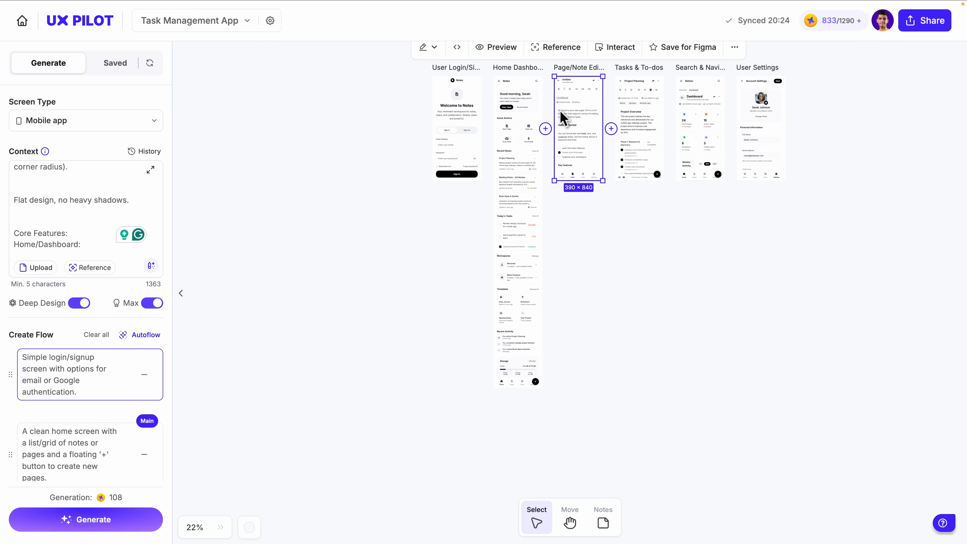
{"action": "left_click_drag", "start_coordinate": [579, 185], "coordinate": [589, 491]}
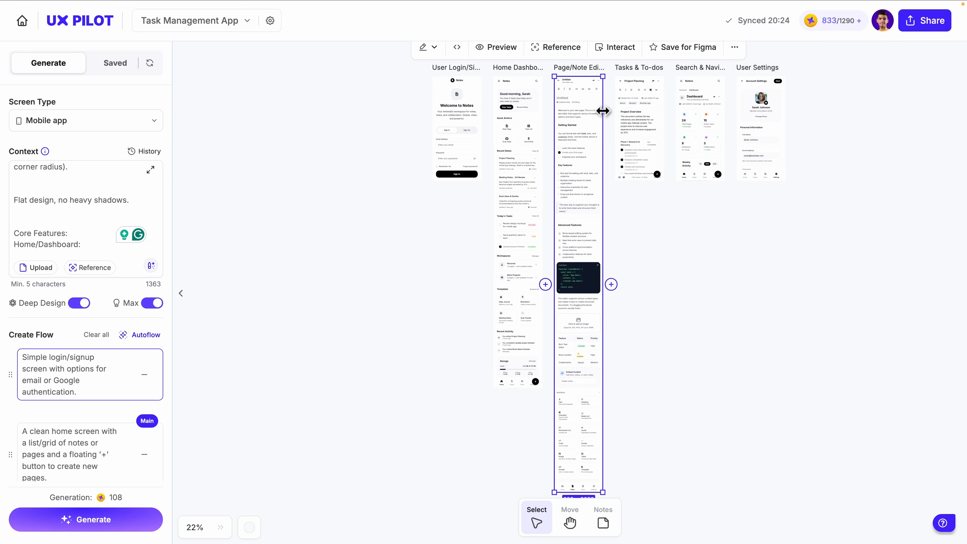
Preview the Page/Note Editor design and enter "New Project" as the page title.
{"action": "left_click", "coordinate": [506, 48]}
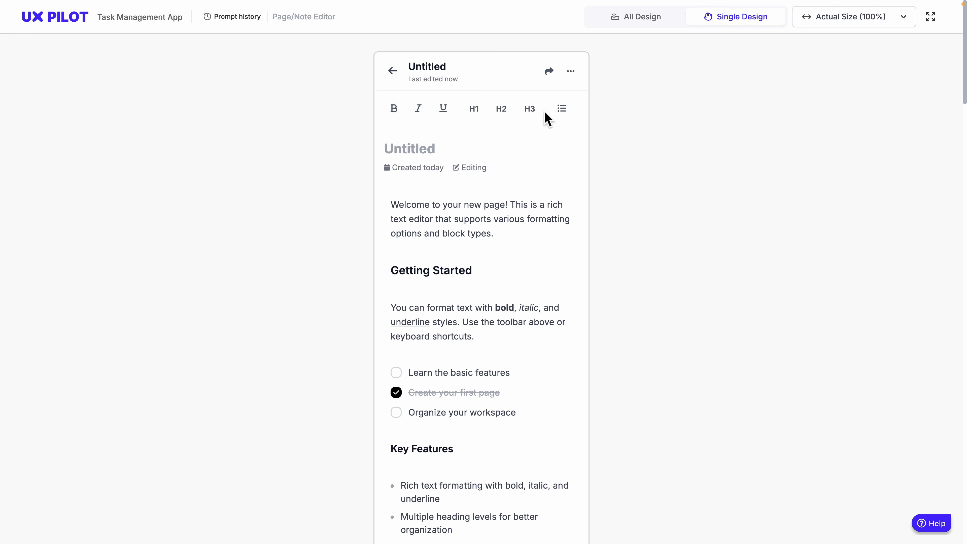
{"action": "scroll", "coordinate": [524, 140], "scroll_direction": "down", "scroll_amount": 2}
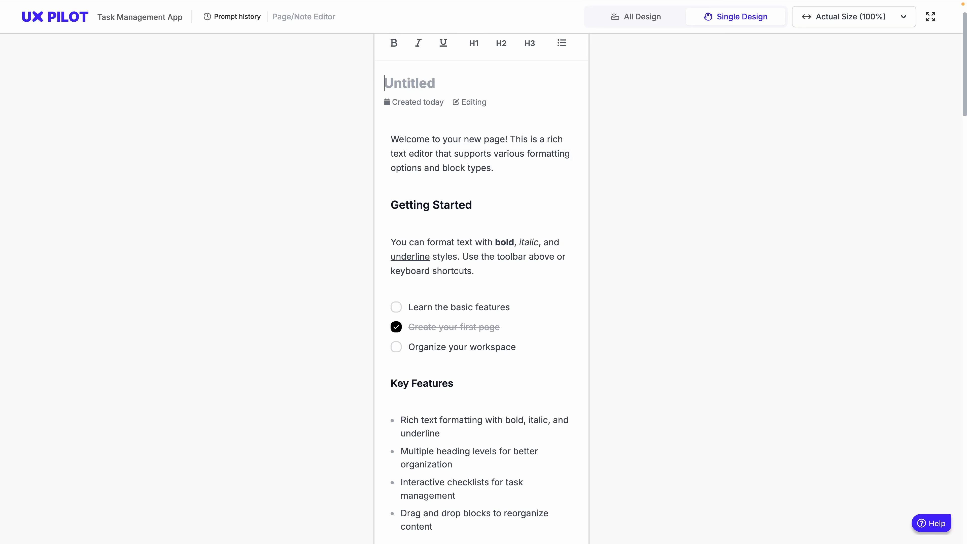
{"action": "type", "text": "New Project"}
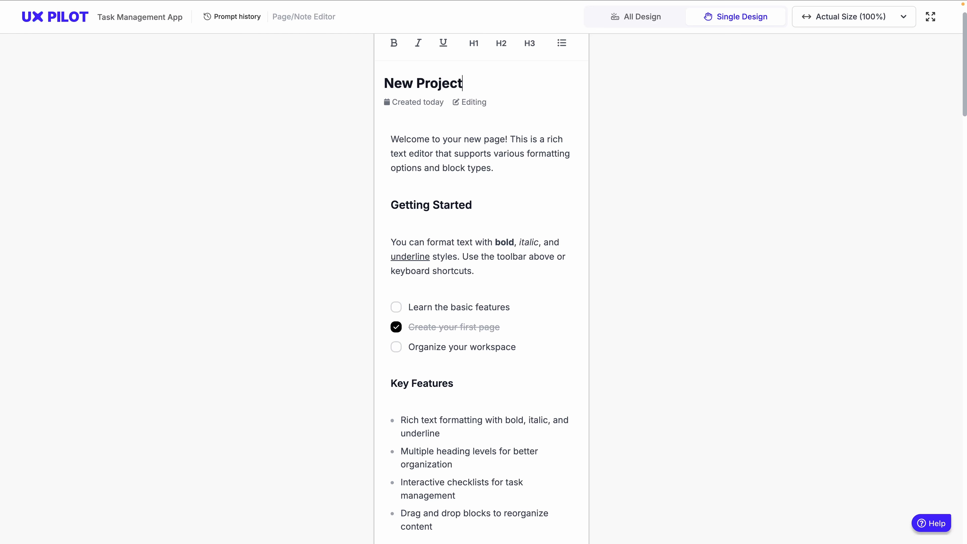
Test the Getting Started checklist by toggling "Learn the basic features" and "Organize your workspace".
{"action": "scroll", "coordinate": [395, 234], "scroll_direction": "down", "scroll_amount": 2}
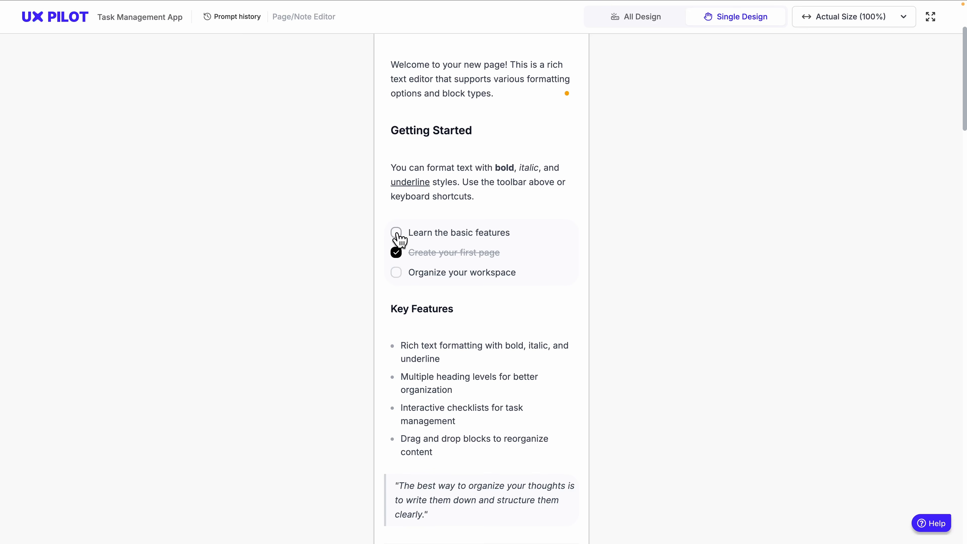
{"action": "left_click", "coordinate": [397, 231]}
{"action": "left_click", "coordinate": [397, 233]}
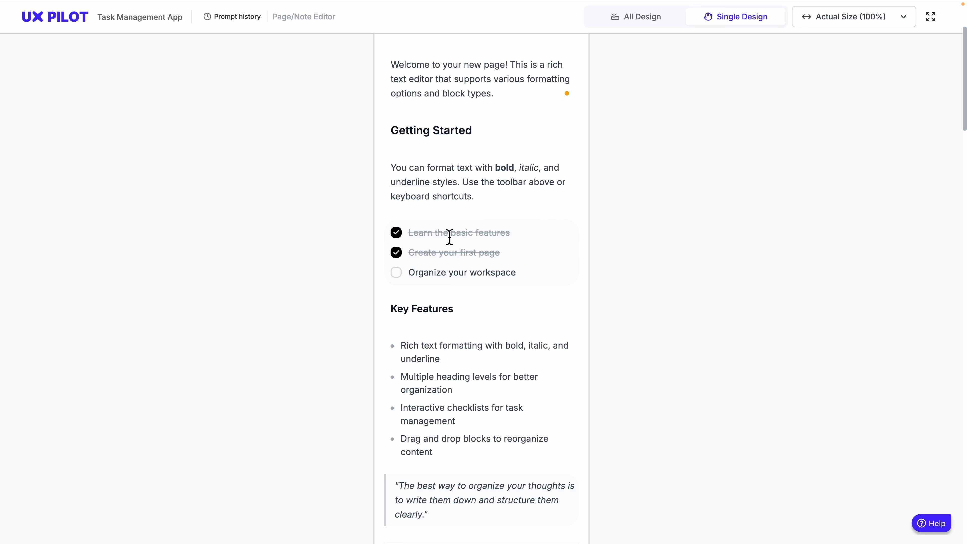
{"action": "left_click", "coordinate": [397, 273]}
{"action": "left_click", "coordinate": [397, 273]}
Look through the rest of the Page/Note Editor preview, from the advanced features to the Add Block options.
{"action": "scroll", "coordinate": [415, 272], "scroll_direction": "down", "scroll_amount": 12}
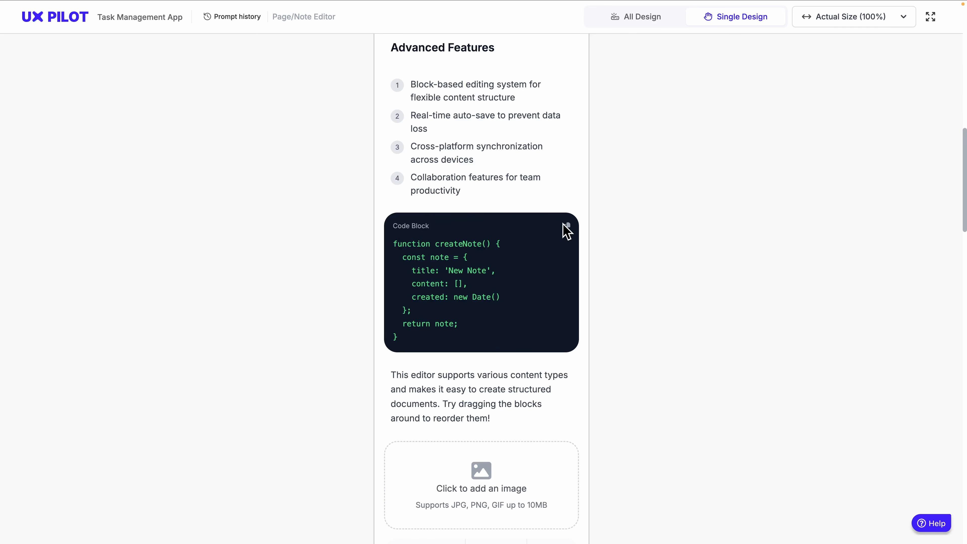
{"action": "scroll", "coordinate": [472, 274], "scroll_direction": "down", "scroll_amount": 6}
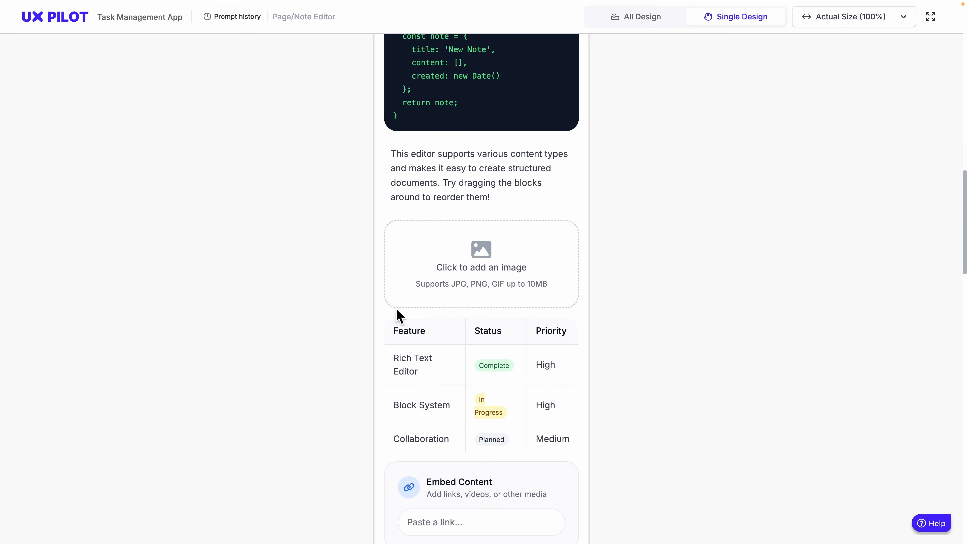
{"action": "scroll", "coordinate": [472, 304], "scroll_direction": "down", "scroll_amount": 5}
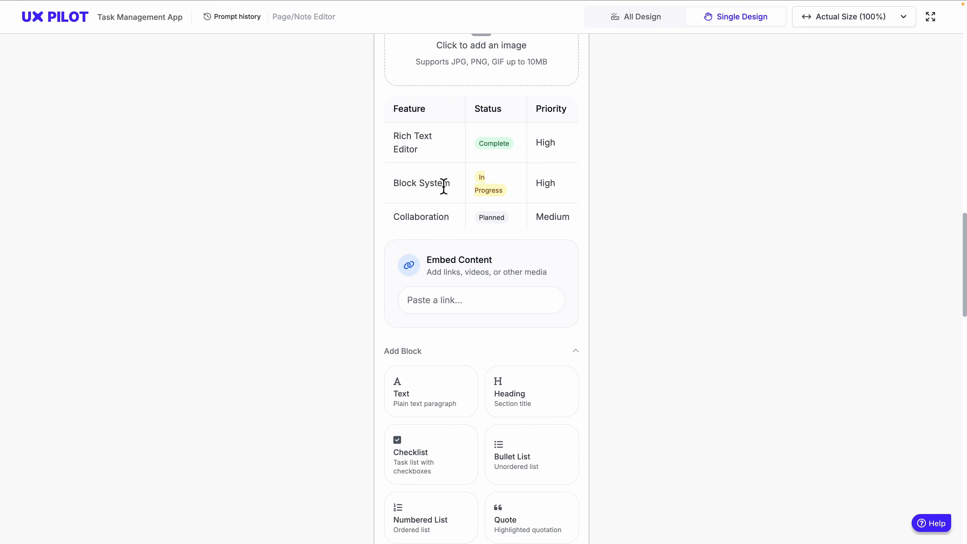
Test the Add Block options in the Page/Note Editor preview by adding a Text block and a Checklist block.
{"action": "scroll", "coordinate": [428, 200], "scroll_direction": "down", "scroll_amount": 8}
{"action": "scroll", "coordinate": [399, 87], "scroll_direction": "up", "scroll_amount": 2}
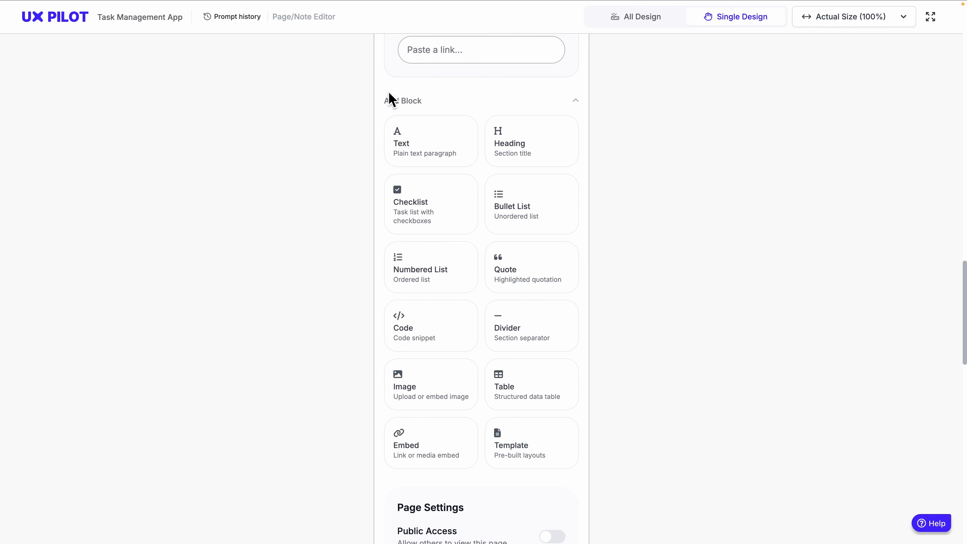
{"action": "left_click", "coordinate": [432, 156]}
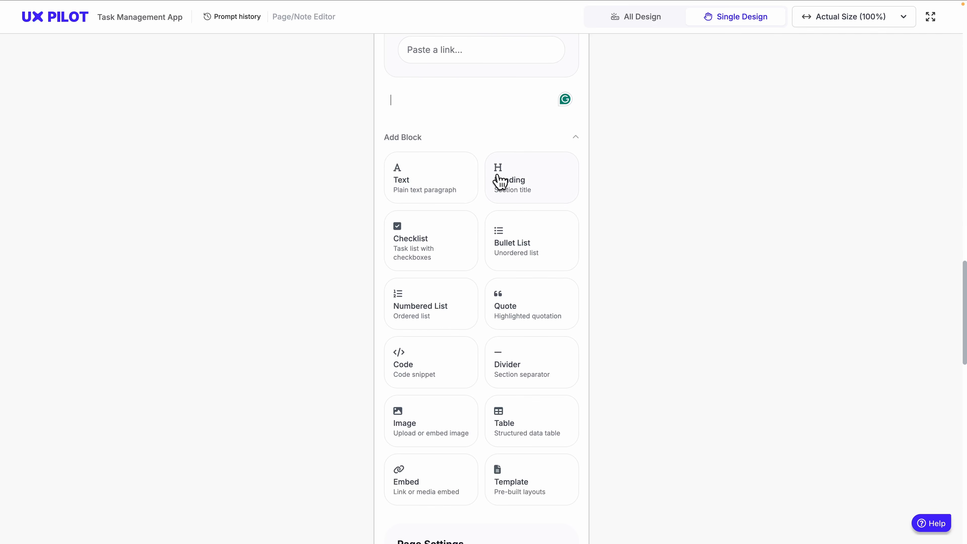
{"action": "left_click", "coordinate": [415, 250]}
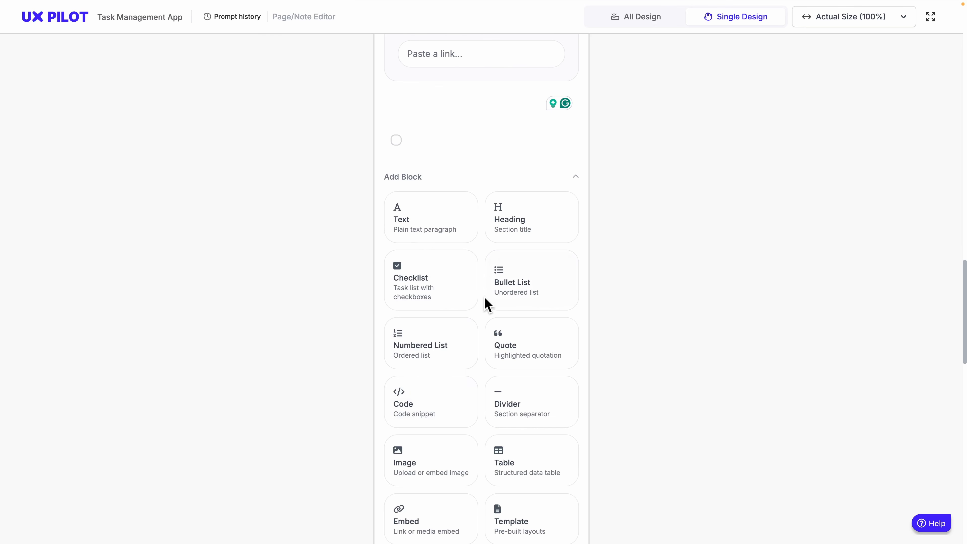
Look through the preview's page settings, version history, collaboration and comments sections, and close the preview.
{"action": "scroll", "coordinate": [485, 301], "scroll_direction": "down", "scroll_amount": 12}
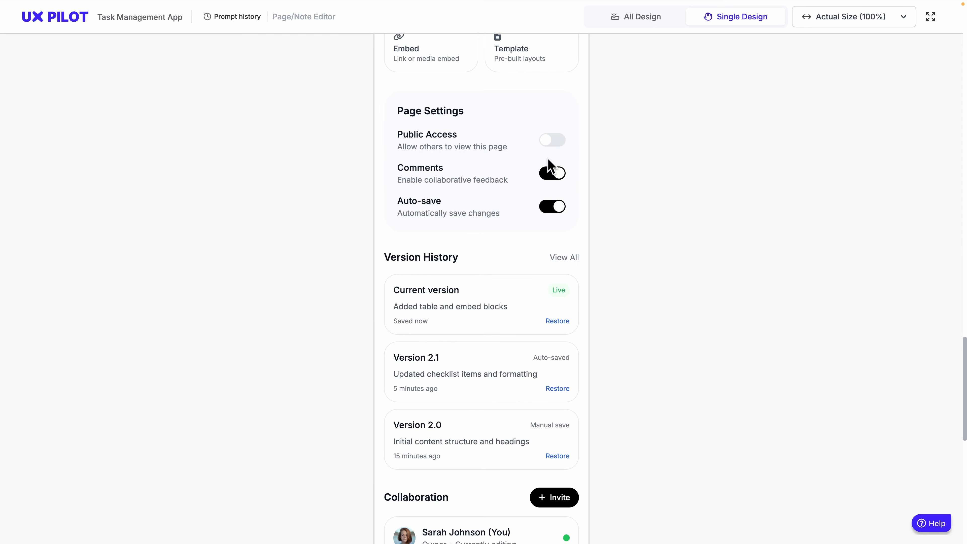
{"action": "scroll", "coordinate": [505, 173], "scroll_direction": "down", "scroll_amount": 15}
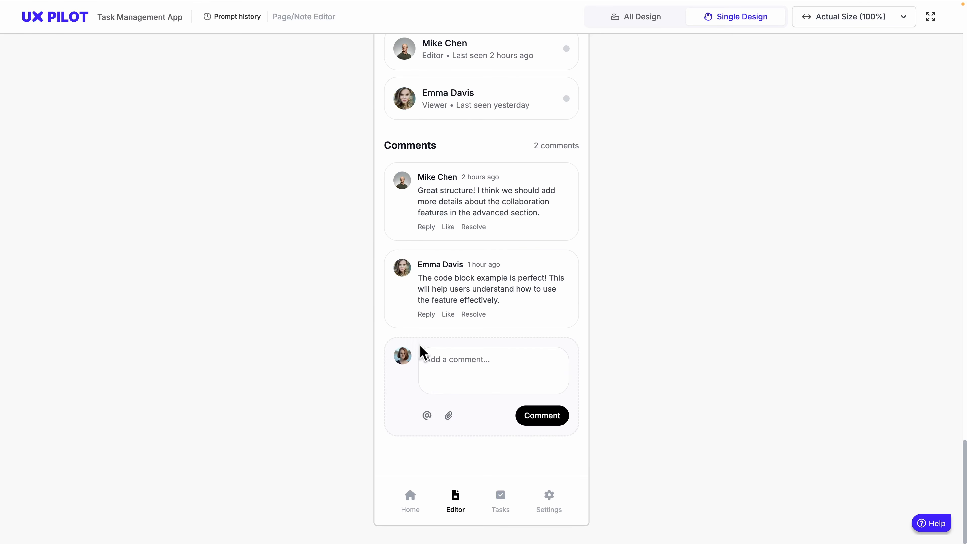
{"action": "key", "text": "super+w"}
Preview the Tasks & To-dos design and view its project overview and Phase 1 checklist.
{"action": "scroll", "coordinate": [603, 141], "scroll_direction": "right", "scroll_amount": 1}
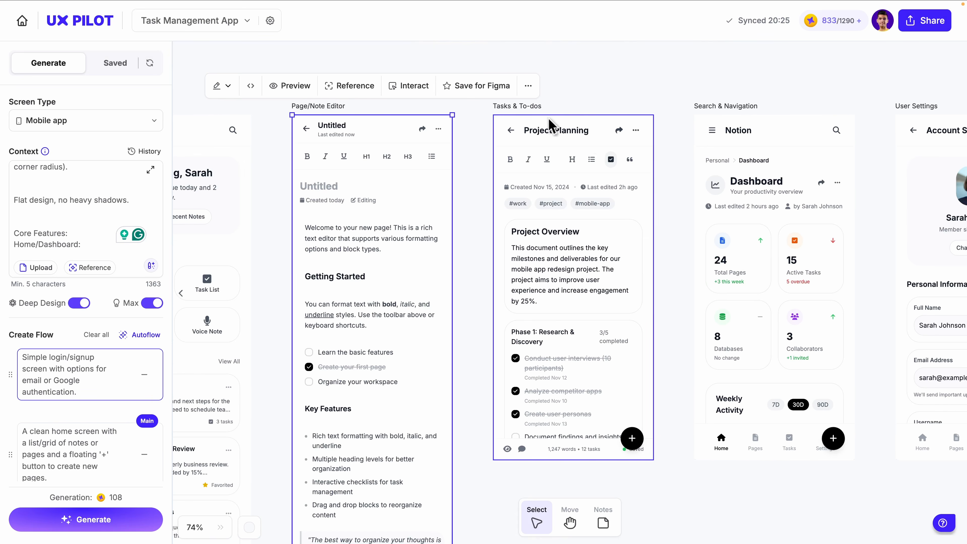
{"action": "scroll", "coordinate": [567, 141], "scroll_direction": "down", "scroll_amount": 1}
{"action": "left_click", "coordinate": [566, 142]}
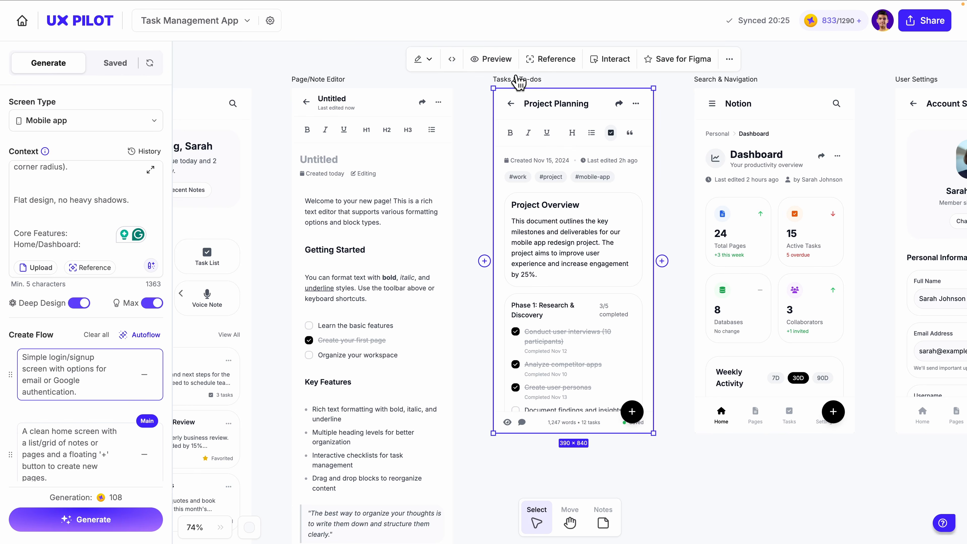
{"action": "left_click", "coordinate": [495, 59]}
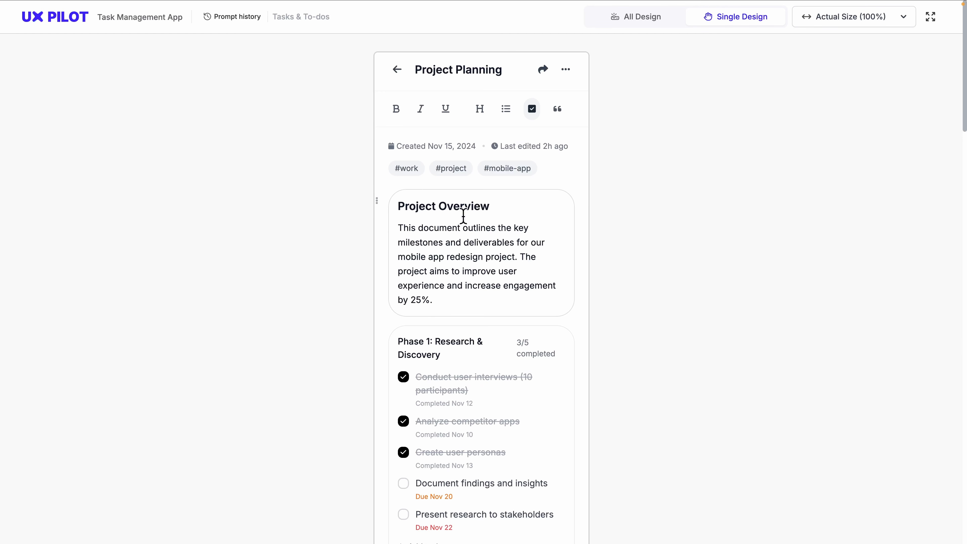
{"action": "scroll", "coordinate": [518, 218], "scroll_direction": "down", "scroll_amount": 7}
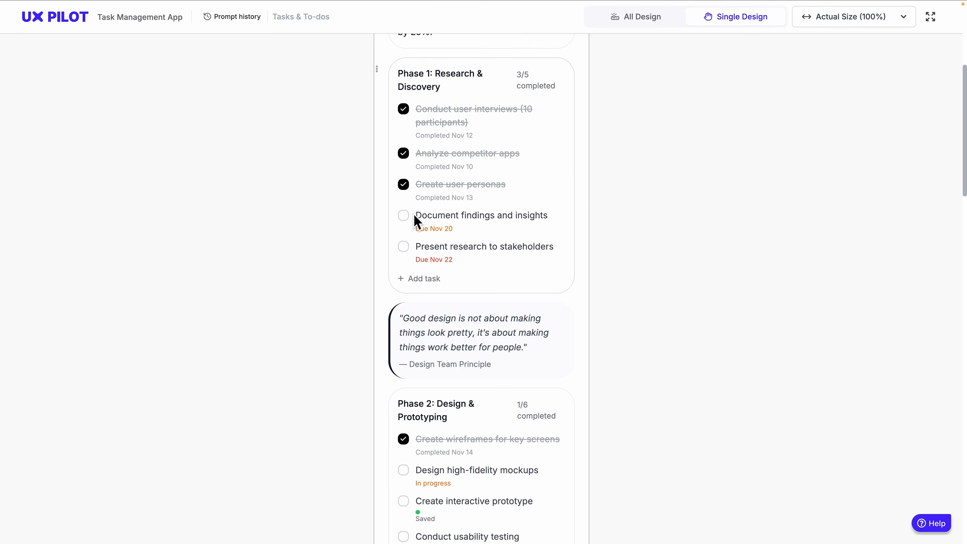
Test the Project Planning checklists by toggling tasks such as "Document findings and insights" and "Create user personas".
{"action": "left_click", "coordinate": [403, 216]}
{"action": "left_click", "coordinate": [404, 184]}
{"action": "scroll", "coordinate": [419, 209], "scroll_direction": "down", "scroll_amount": 15}
{"action": "left_click", "coordinate": [403, 109]}
{"action": "left_click", "coordinate": [403, 140]}
{"action": "scroll", "coordinate": [531, 81], "scroll_direction": "up", "scroll_amount": 1}
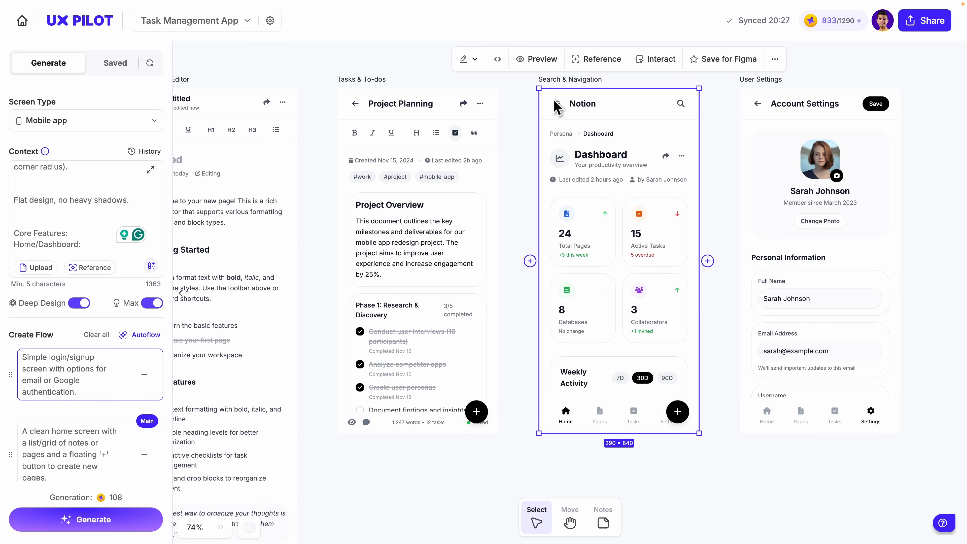
Extend the Search & Navigation frame downward to about 390 × 1310 to show more of its dashboard content.
{"action": "left_click_drag", "start_coordinate": [599, 432], "coordinate": [615, 488]}
{"action": "scroll", "coordinate": [618, 375], "scroll_direction": "down", "scroll_amount": 5}
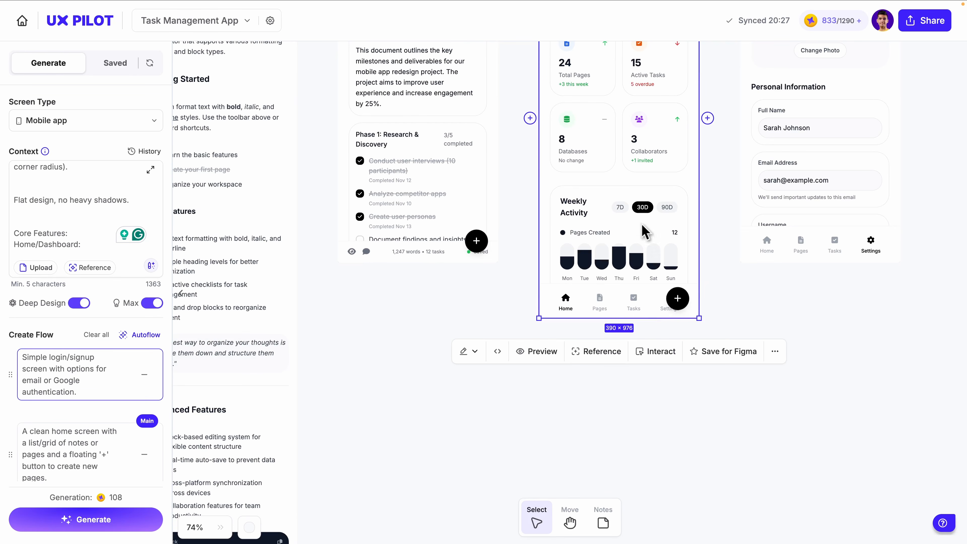
{"action": "left_click_drag", "start_coordinate": [599, 318], "coordinate": [599, 457]}
{"action": "scroll", "coordinate": [638, 343], "scroll_direction": "down", "scroll_amount": 3}
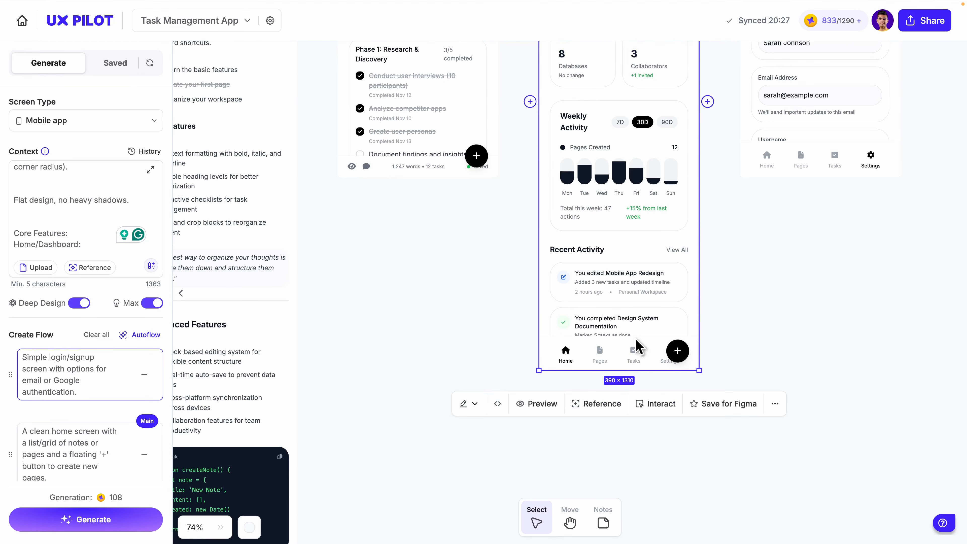
Extend the User Settings frame downward to about 390 × 1804 to show its security and preference sections.
{"action": "scroll", "coordinate": [727, 227], "scroll_direction": "up", "scroll_amount": 5}
{"action": "scroll", "coordinate": [725, 230], "scroll_direction": "right", "scroll_amount": 5}
{"action": "scroll", "coordinate": [723, 233], "scroll_direction": "up", "scroll_amount": 2}
{"action": "left_click", "coordinate": [727, 231]}
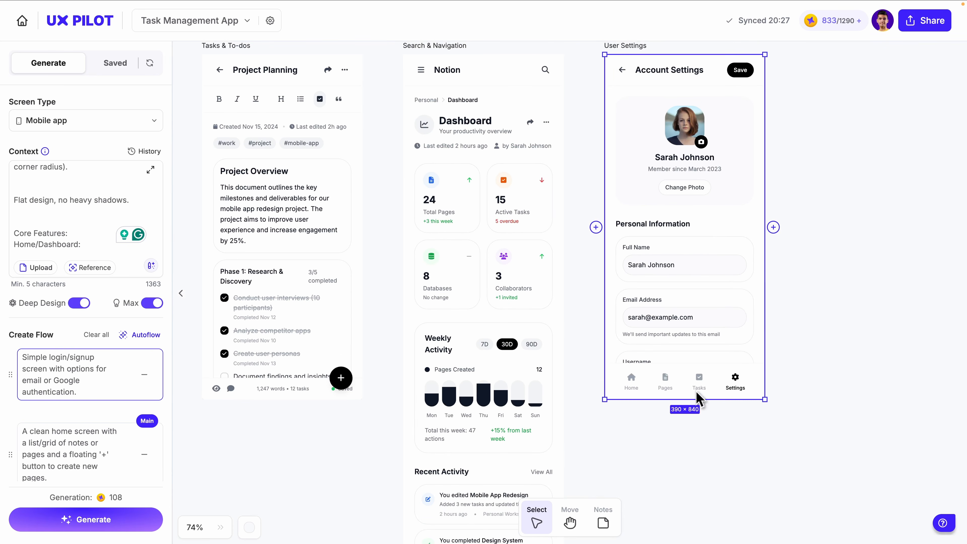
{"action": "left_click_drag", "start_coordinate": [695, 400], "coordinate": [693, 499]}
{"action": "scroll", "coordinate": [698, 446], "scroll_direction": "down", "scroll_amount": 2}
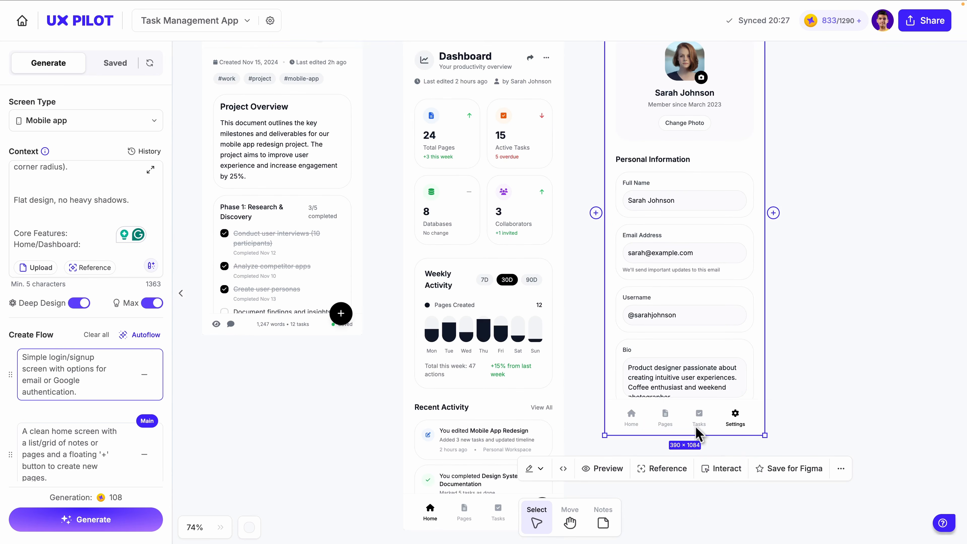
{"action": "scroll", "coordinate": [696, 434], "scroll_direction": "down", "scroll_amount": 3}
{"action": "left_click_drag", "start_coordinate": [682, 413], "coordinate": [695, 508]}
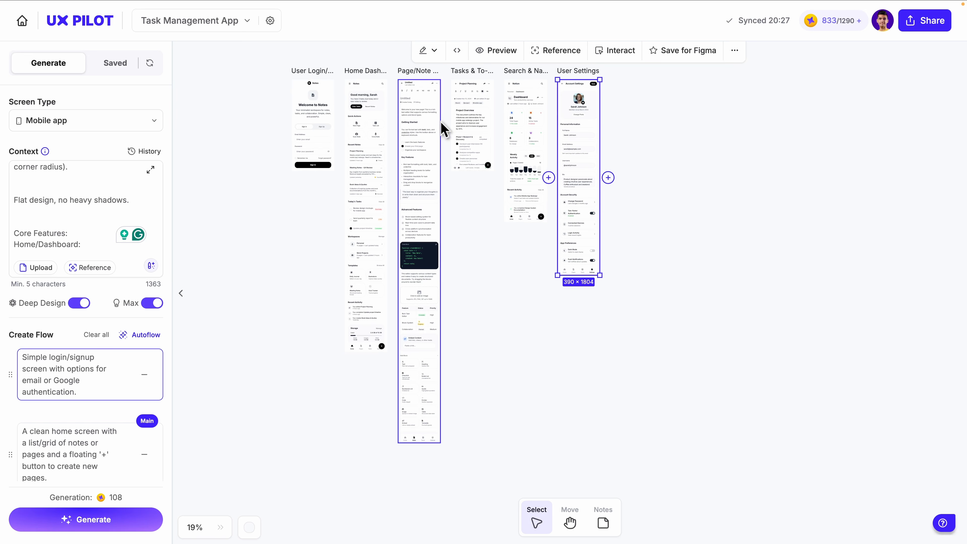
Open the Home Dashboard design for manual text editing.
{"action": "scroll", "coordinate": [248, 78], "scroll_direction": "up", "scroll_amount": 2}
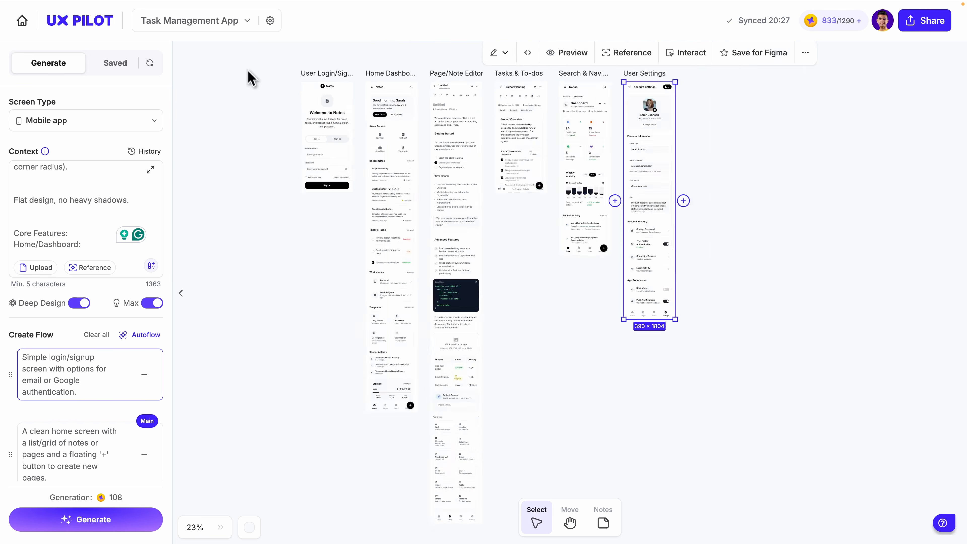
{"action": "scroll", "coordinate": [248, 78], "scroll_direction": "up", "scroll_amount": 5}
{"action": "scroll", "coordinate": [631, 150], "scroll_direction": "right", "scroll_amount": 2}
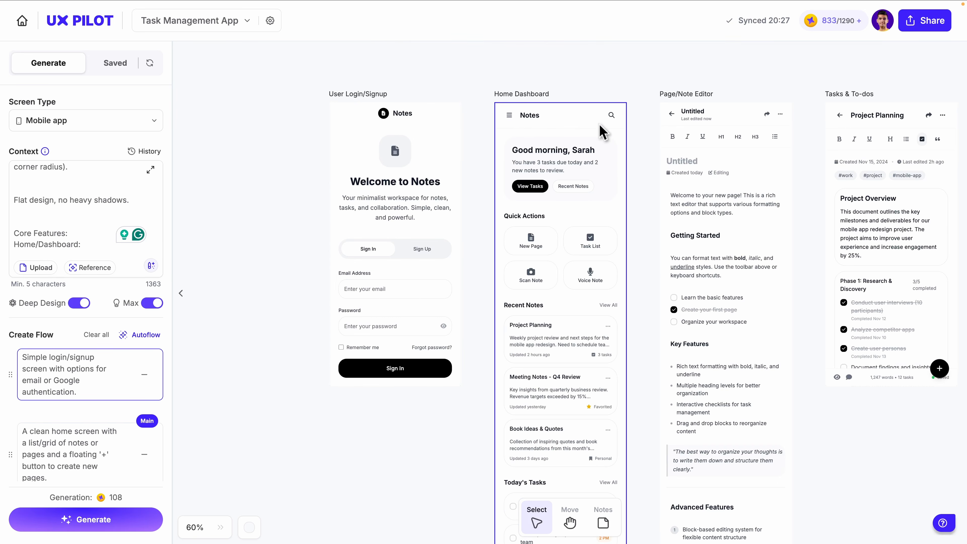
{"action": "scroll", "coordinate": [601, 131], "scroll_direction": "up", "scroll_amount": 3}
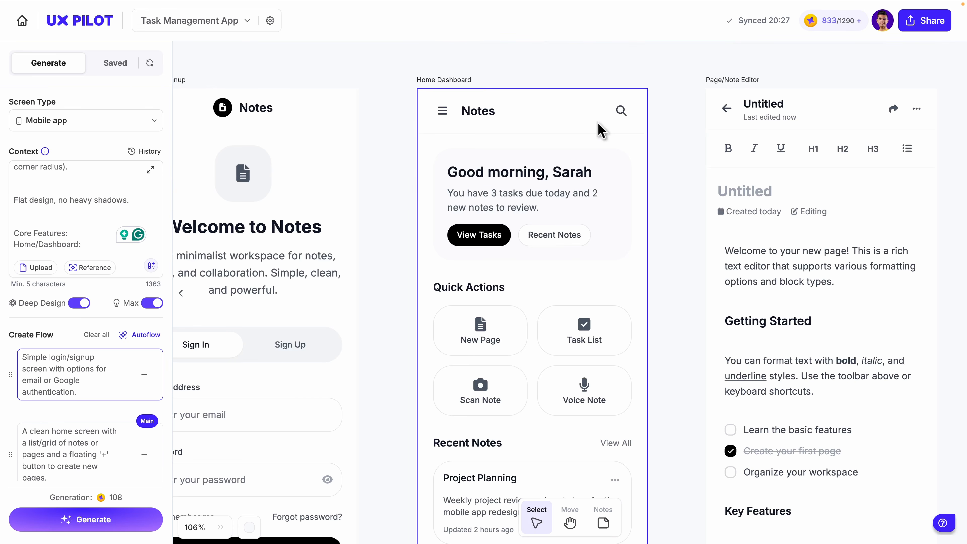
{"action": "left_click", "coordinate": [575, 130]}
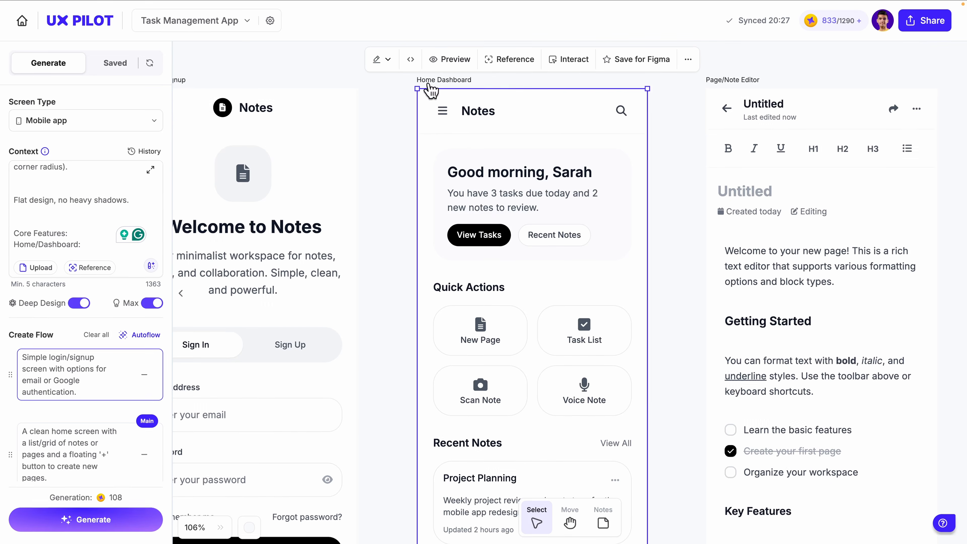
{"action": "left_click", "coordinate": [388, 59]}
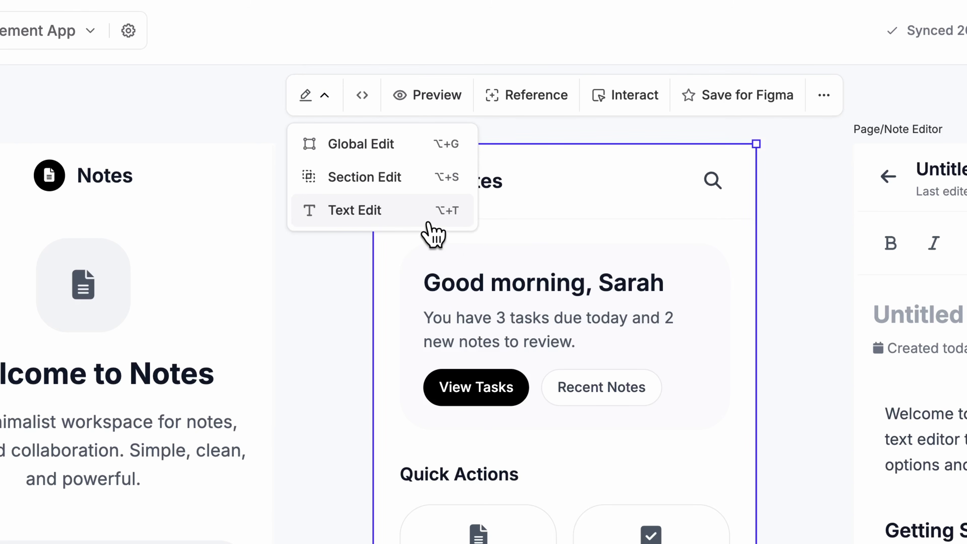
{"action": "left_click", "coordinate": [399, 217]}
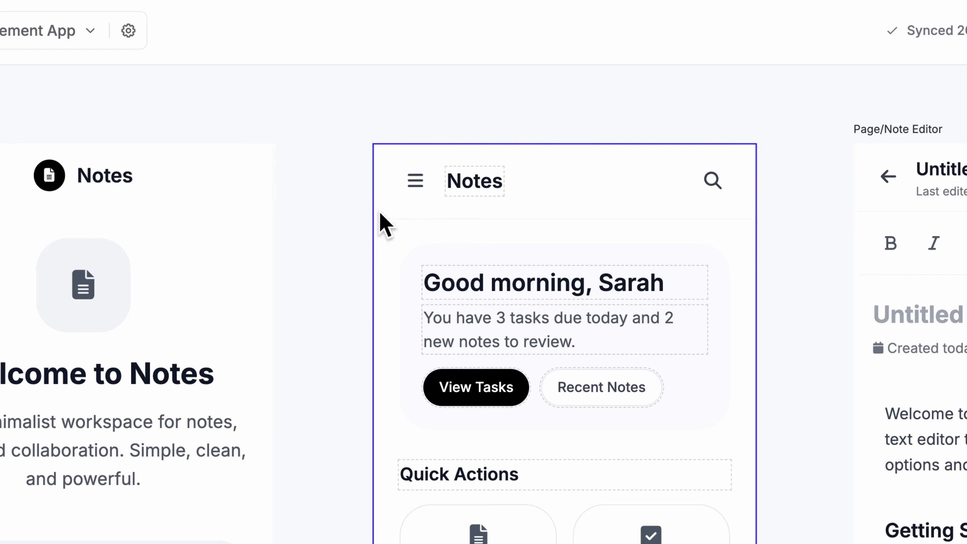
Replace the first name in the Home Dashboard's "Good morning" greeting and save the text change.
{"action": "left_click", "coordinate": [464, 282]}
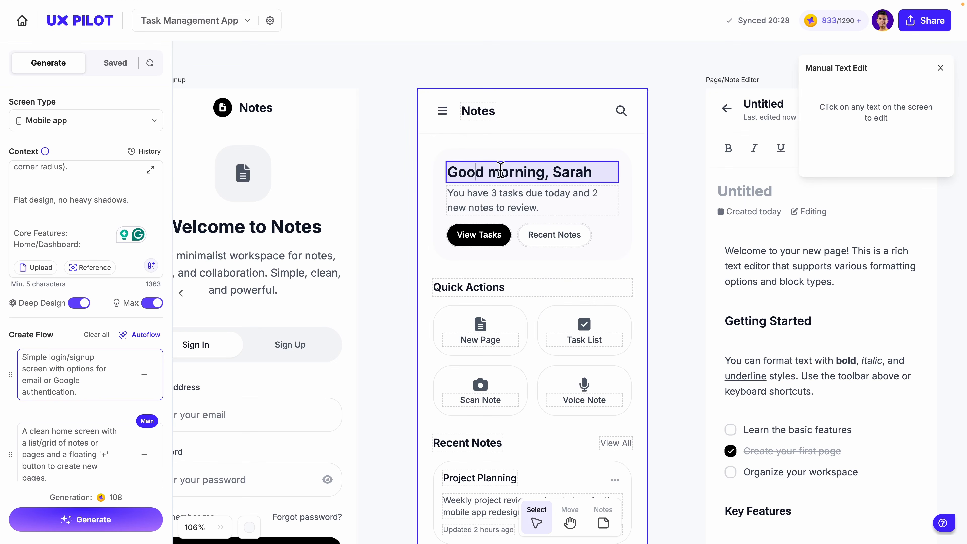
{"action": "double_click", "coordinate": [568, 174]}
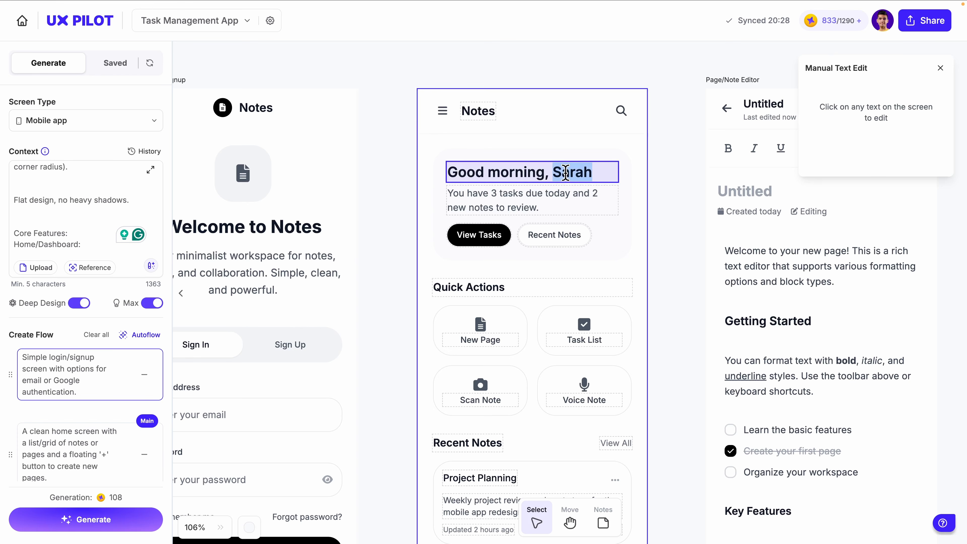
{"action": "type", "text": "Aras"}
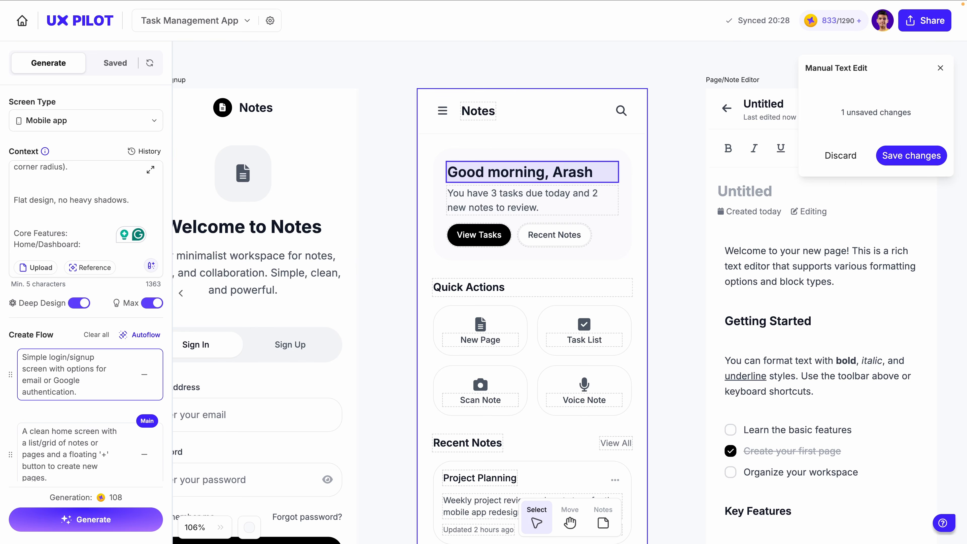
{"action": "left_click", "coordinate": [905, 160]}
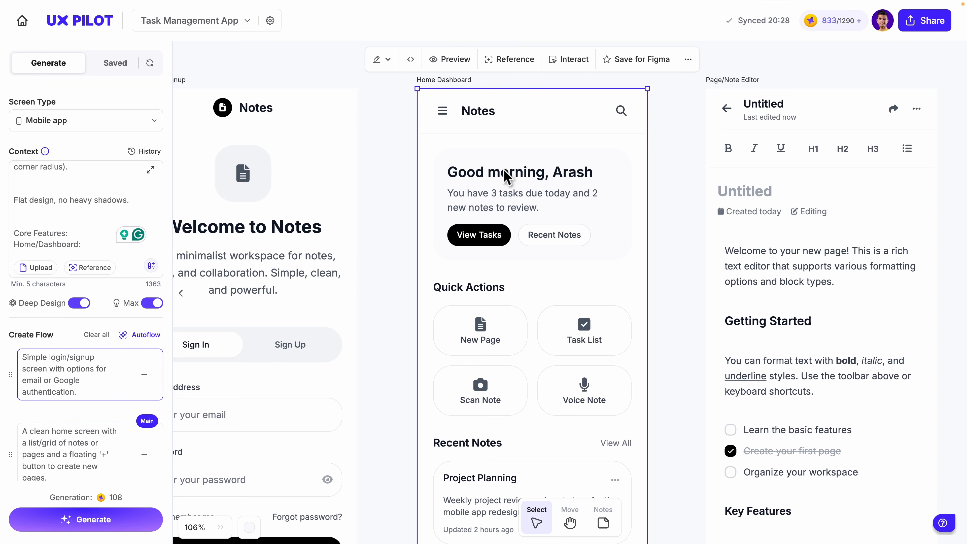
Start a Section Edit on the Home Dashboard and select the Recent Notes section as its target.
{"action": "left_click", "coordinate": [385, 60]}
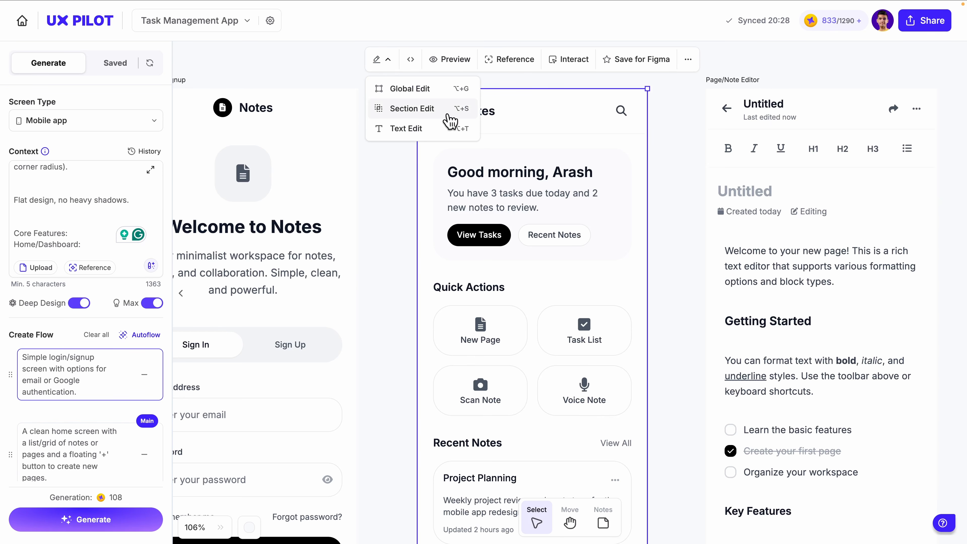
{"action": "left_click", "coordinate": [451, 122]}
{"action": "scroll", "coordinate": [524, 194], "scroll_direction": "down", "scroll_amount": 3}
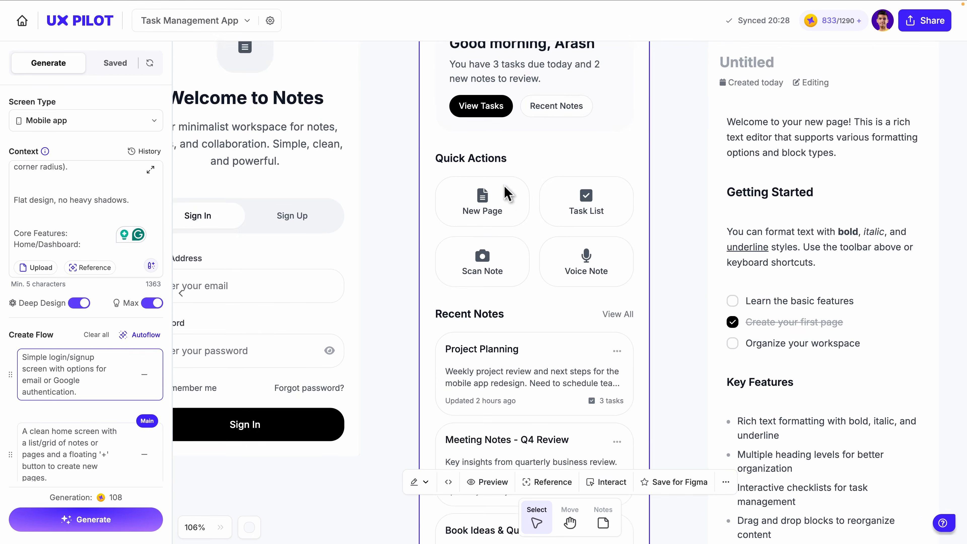
{"action": "scroll", "coordinate": [507, 194], "scroll_direction": "down", "scroll_amount": 2}
{"action": "scroll", "coordinate": [507, 194], "scroll_direction": "up", "scroll_amount": 1}
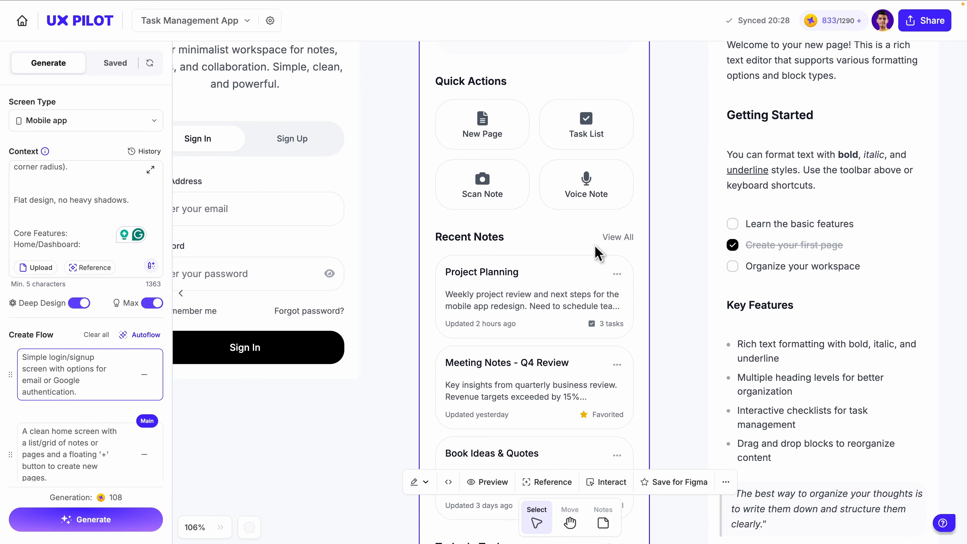
{"action": "left_click", "coordinate": [421, 482]}
{"action": "left_click", "coordinate": [446, 446]}
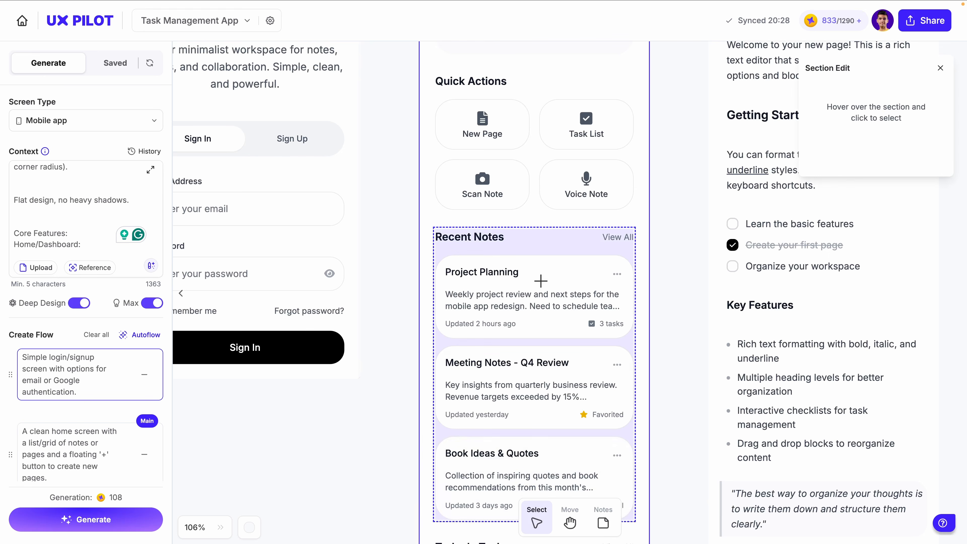
{"action": "scroll", "coordinate": [540, 186], "scroll_direction": "down", "scroll_amount": 5}
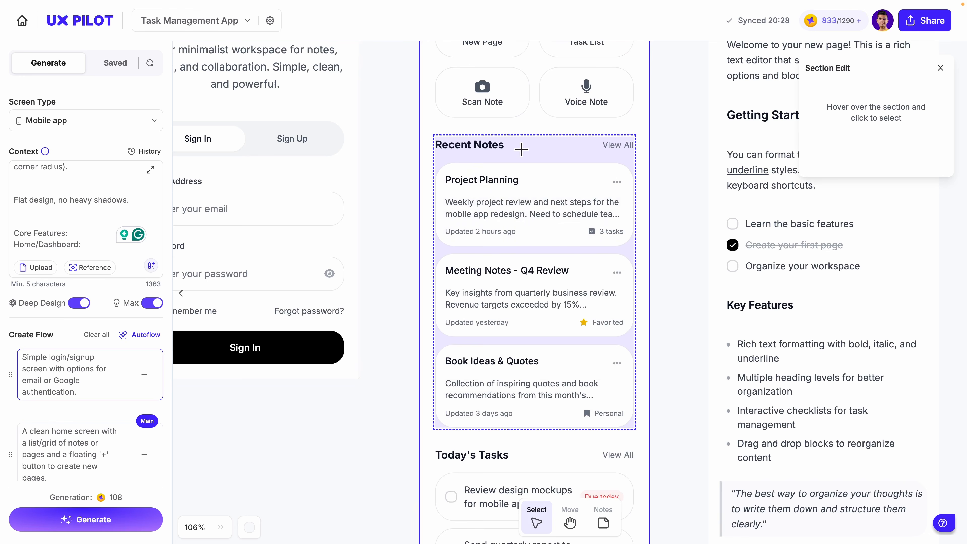
{"action": "left_click", "coordinate": [535, 147]}
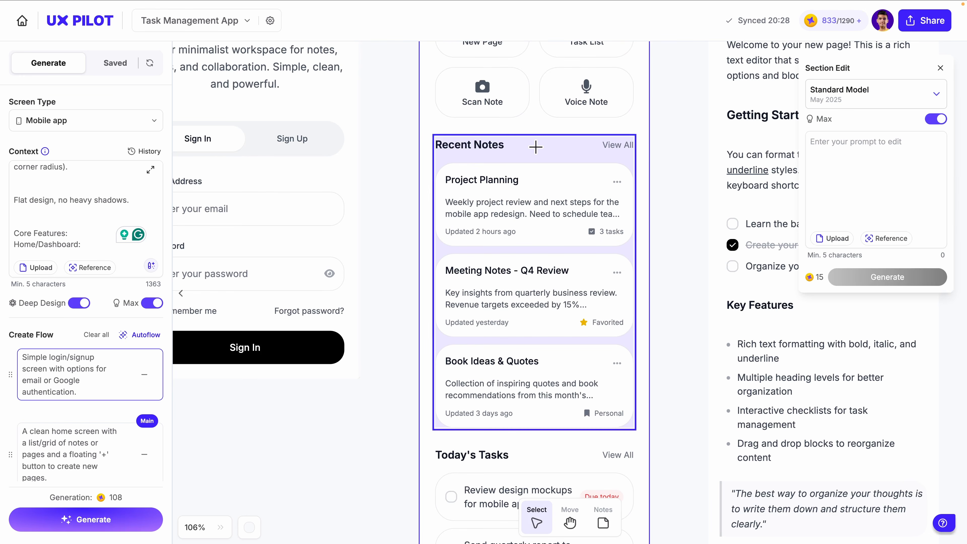
Generate the section edit with the prompt "Remove this section" and Max turned off.
{"action": "left_click", "coordinate": [826, 157]}
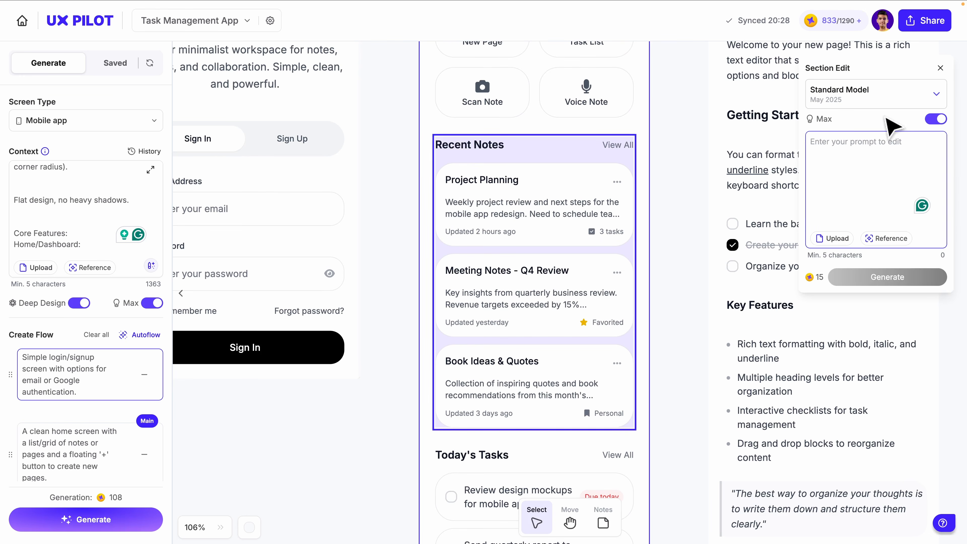
{"action": "type", "text": "Remove this section"}
{"action": "left_click", "coordinate": [933, 120]}
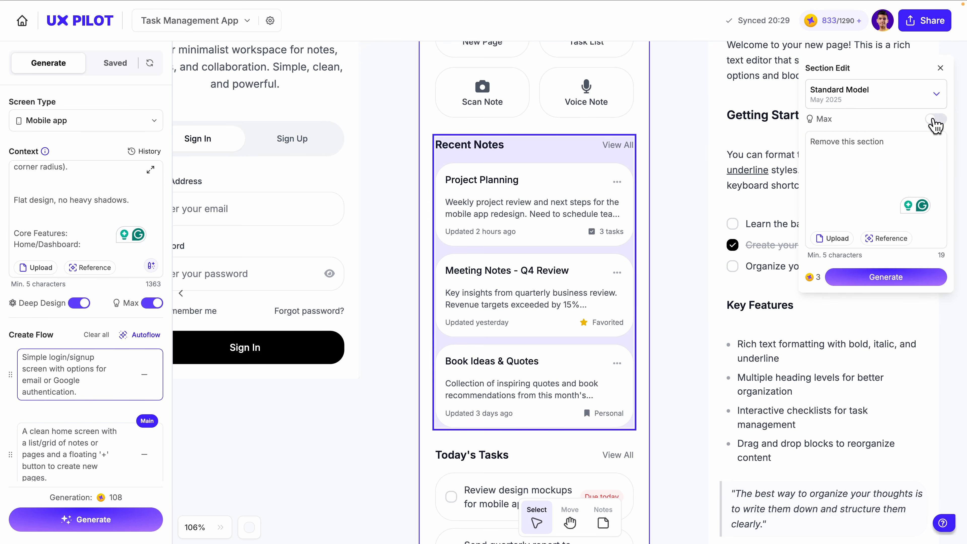
{"action": "left_click", "coordinate": [886, 276]}
{"action": "scroll", "coordinate": [645, 216], "scroll_direction": "up", "scroll_amount": 3}
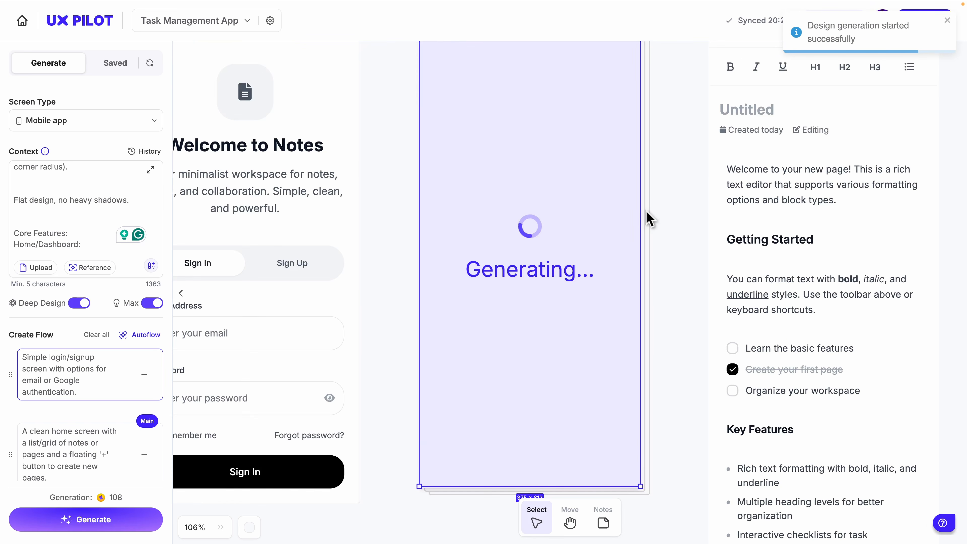
{"action": "scroll", "coordinate": [646, 212], "scroll_direction": "down", "scroll_amount": 5}
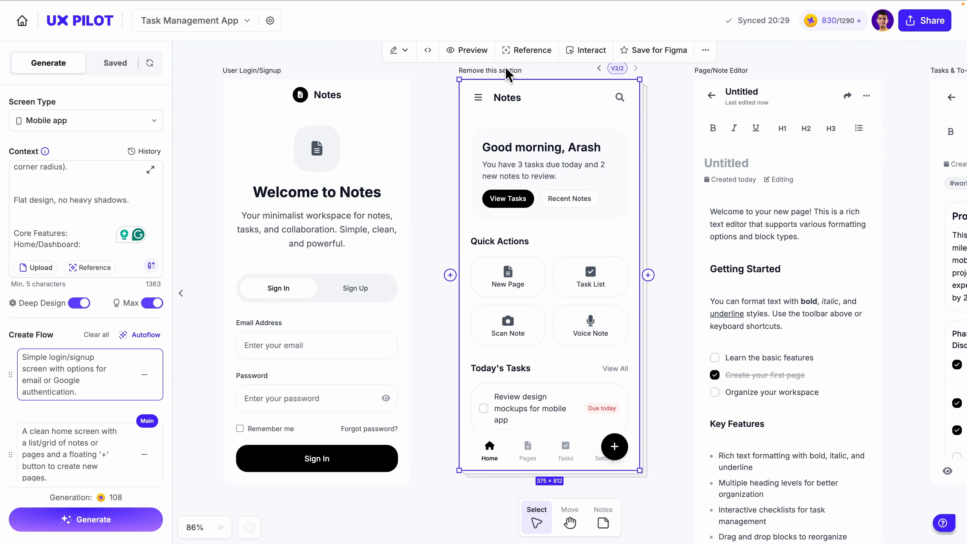
Compare the Home Dashboard's V1 and V2 versions around the Recent Notes section, finishing on V2.
{"action": "left_click", "coordinate": [543, 117]}
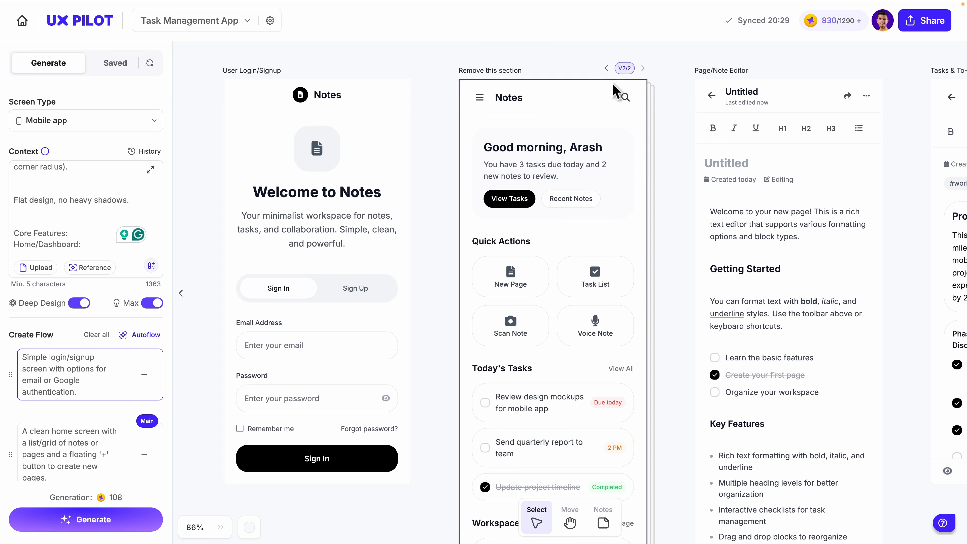
{"action": "left_click", "coordinate": [605, 68]}
{"action": "left_click", "coordinate": [643, 68]}
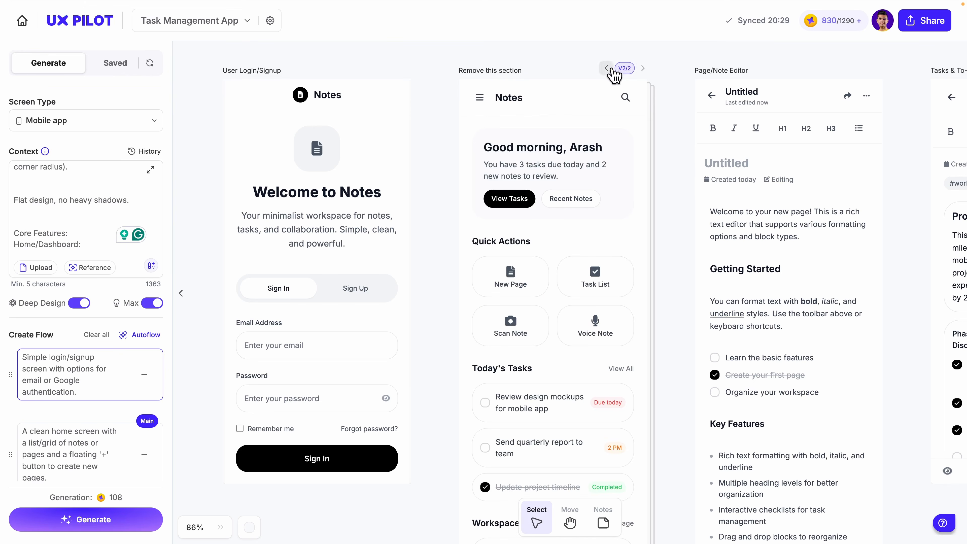
{"action": "left_click", "coordinate": [609, 69]}
{"action": "left_click", "coordinate": [642, 68]}
{"action": "scroll", "coordinate": [605, 198], "scroll_direction": "down", "scroll_amount": 4}
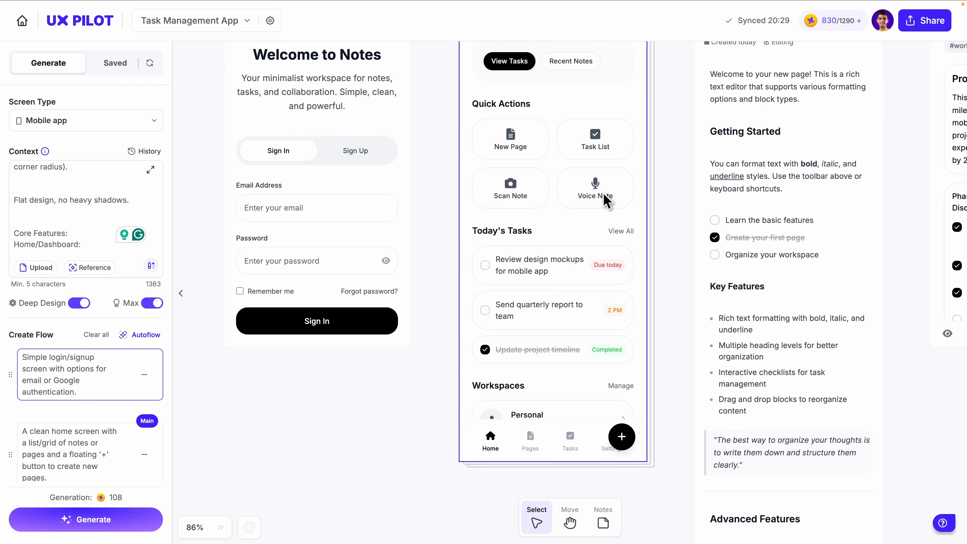
{"action": "scroll", "coordinate": [558, 371], "scroll_direction": "up", "scroll_amount": 1}
{"action": "scroll", "coordinate": [559, 371], "scroll_direction": "up", "scroll_amount": 2}
{"action": "left_click", "coordinate": [607, 51]}
{"action": "scroll", "coordinate": [591, 294], "scroll_direction": "down", "scroll_amount": 1}
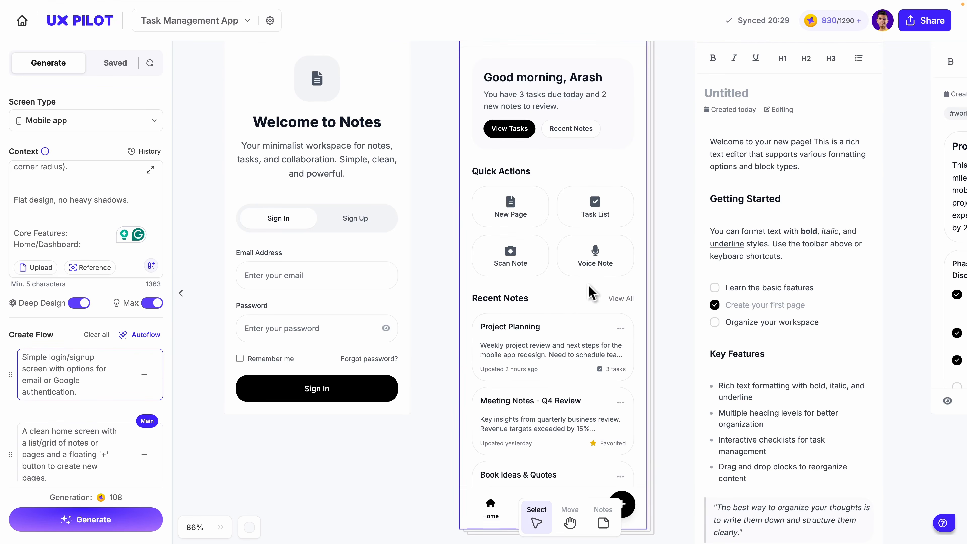
{"action": "scroll", "coordinate": [570, 301], "scroll_direction": "up", "scroll_amount": 2}
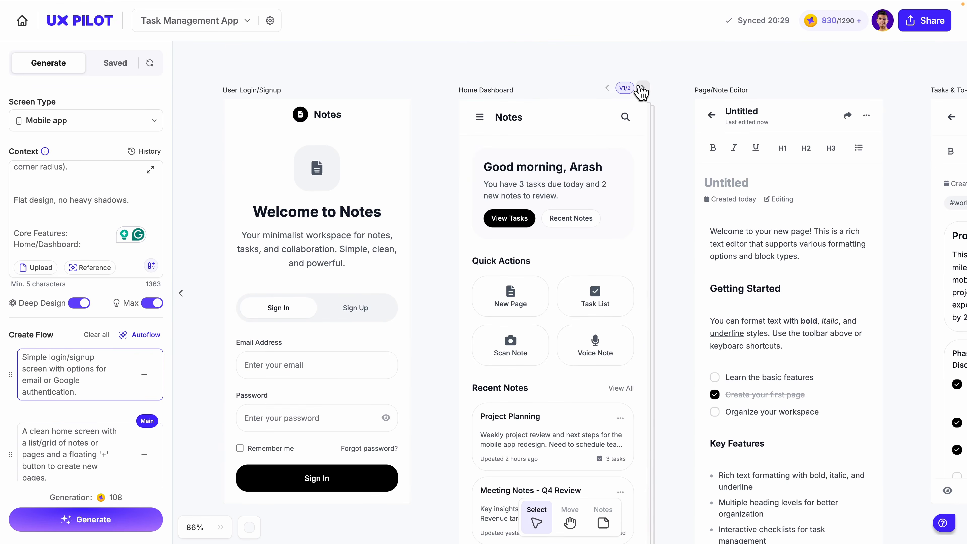
{"action": "left_click", "coordinate": [641, 92]}
Generate a Global Edit of the V2 dashboard with an uploaded reference image and the prompt "Use the styles from the reference image.".
{"action": "left_click", "coordinate": [593, 169]}
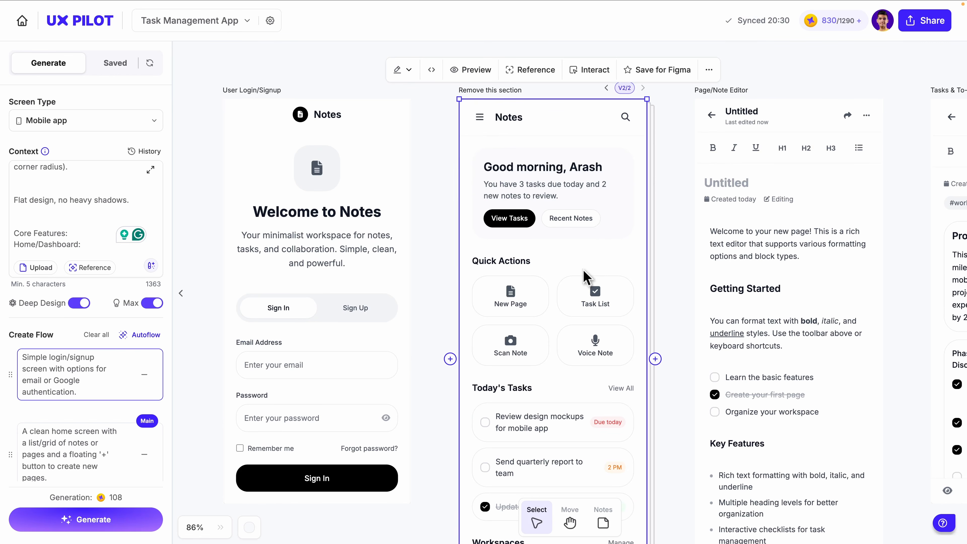
{"action": "left_click", "coordinate": [402, 70]}
{"action": "left_click", "coordinate": [415, 102]}
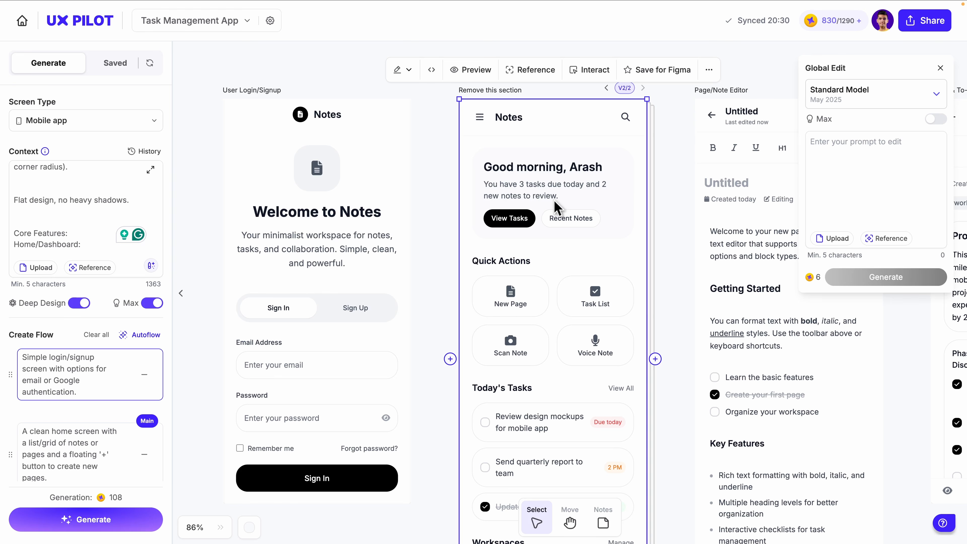
{"action": "left_click", "coordinate": [404, 70]}
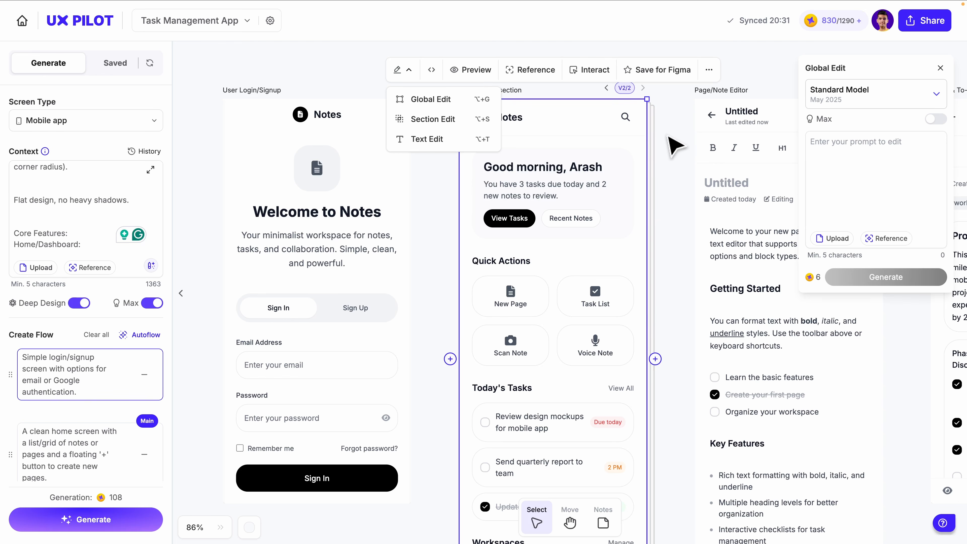
{"action": "left_click", "coordinate": [842, 164]}
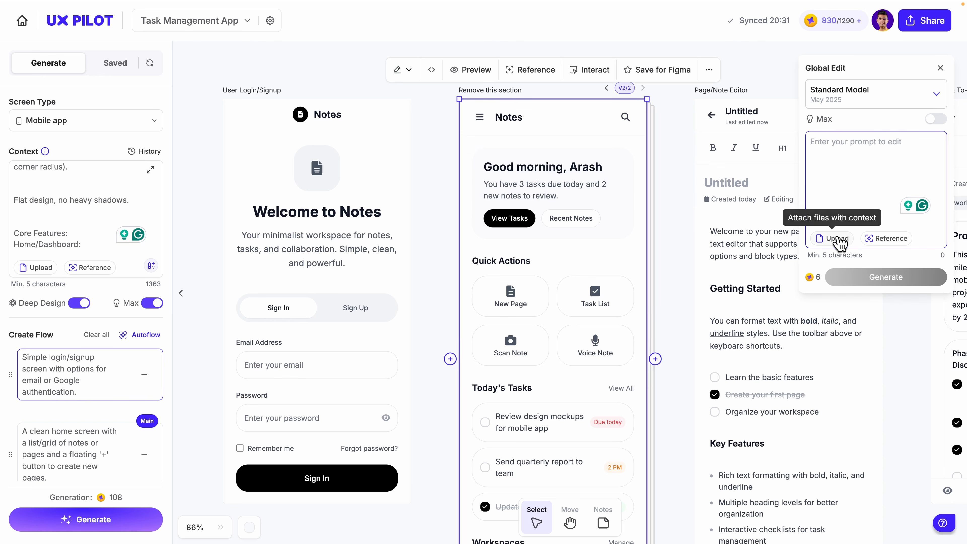
{"action": "left_click", "coordinate": [845, 238]}
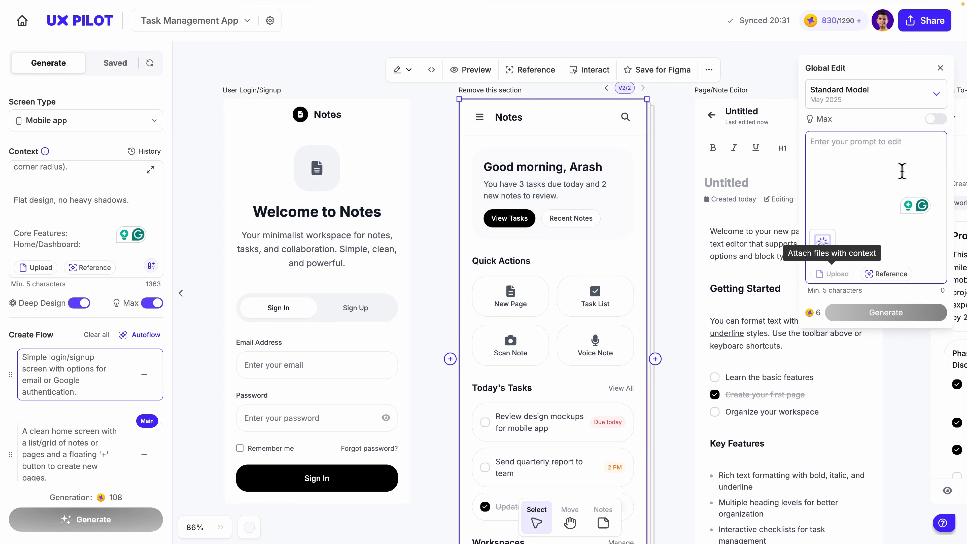
{"action": "type", "text": "Use the styles from the reference image."}
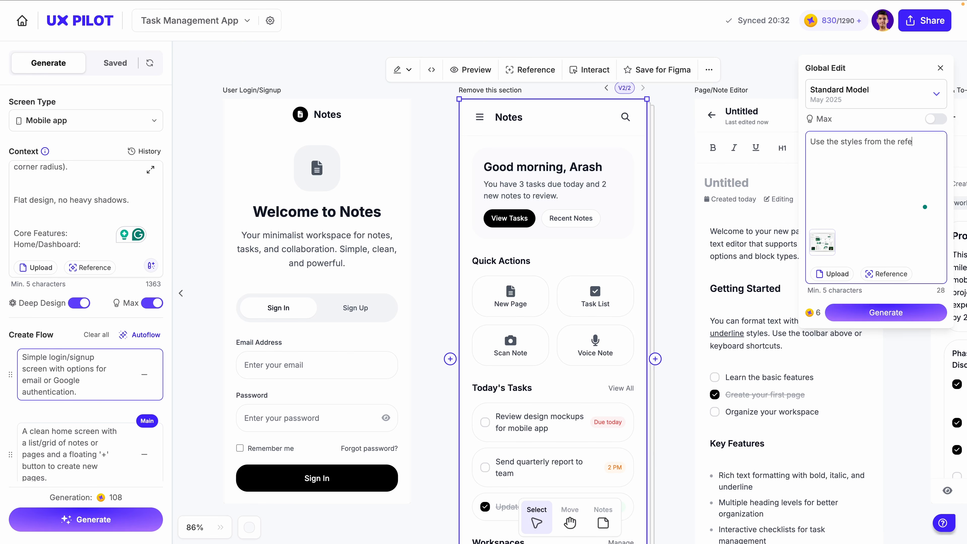
{"action": "left_click", "coordinate": [880, 315]}
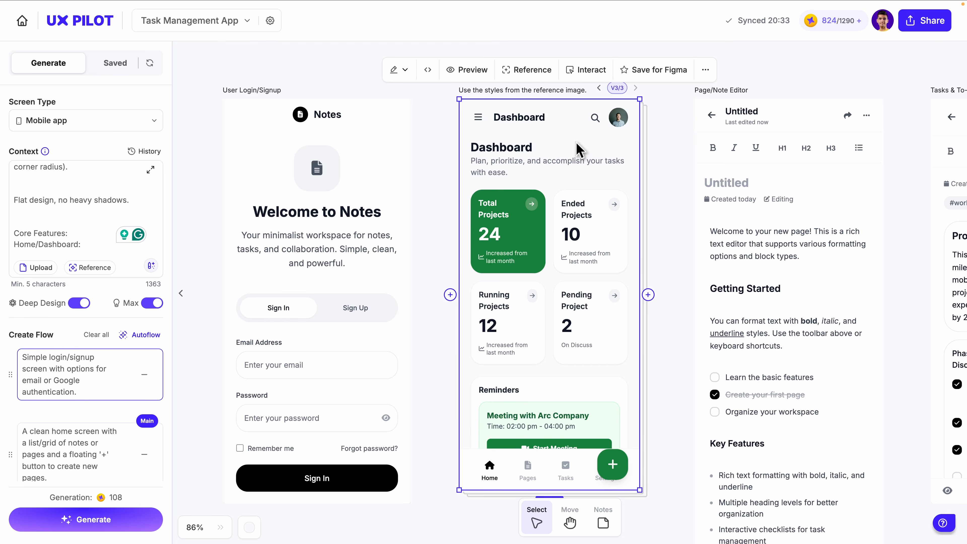
Review the restyled dashboard, and save the Tasks & To-dos screen for Figma.
{"action": "scroll", "coordinate": [567, 158], "scroll_direction": "down", "scroll_amount": 2}
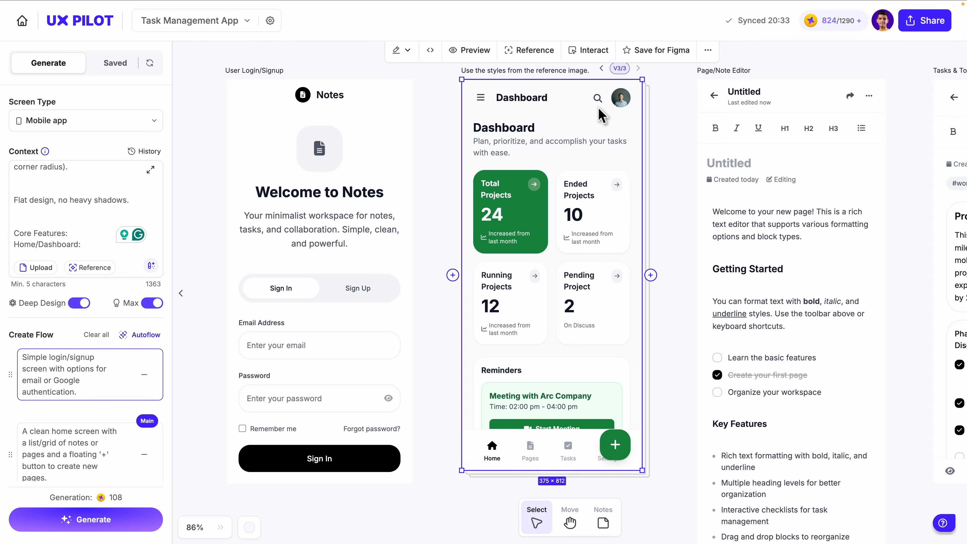
{"action": "scroll", "coordinate": [435, 250], "scroll_direction": "down", "scroll_amount": 3}
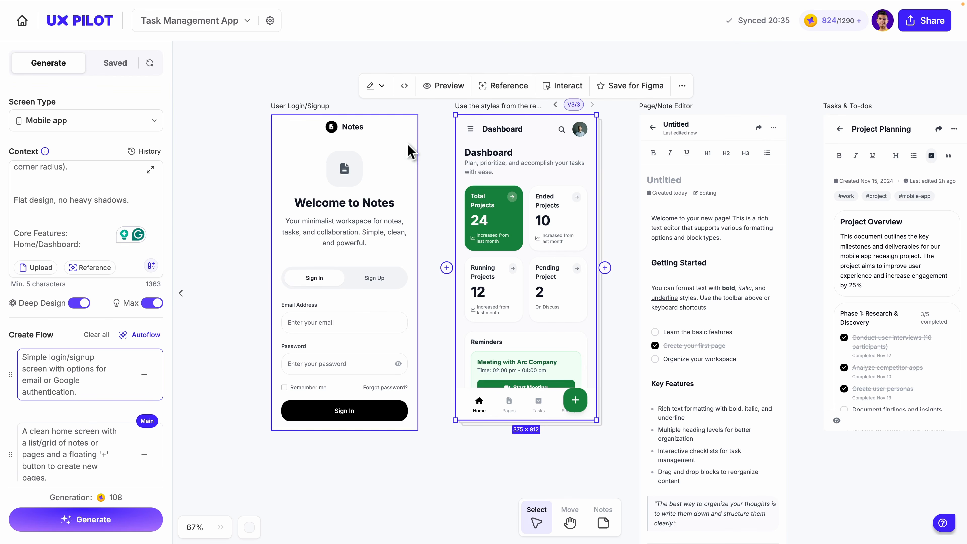
{"action": "scroll", "coordinate": [730, 157], "scroll_direction": "right", "scroll_amount": 3}
{"action": "scroll", "coordinate": [730, 156], "scroll_direction": "right", "scroll_amount": 1}
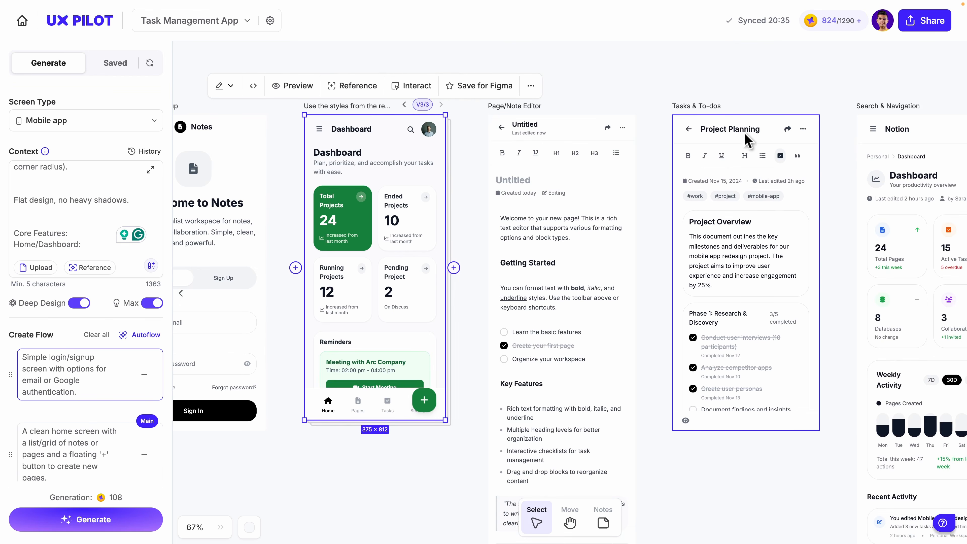
{"action": "left_click", "coordinate": [753, 131]}
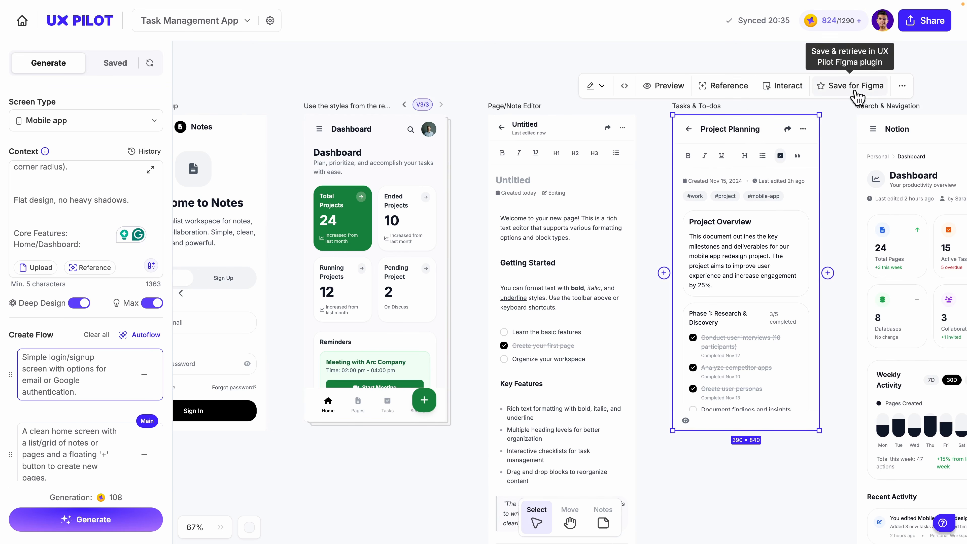
{"action": "left_click", "coordinate": [847, 92]}
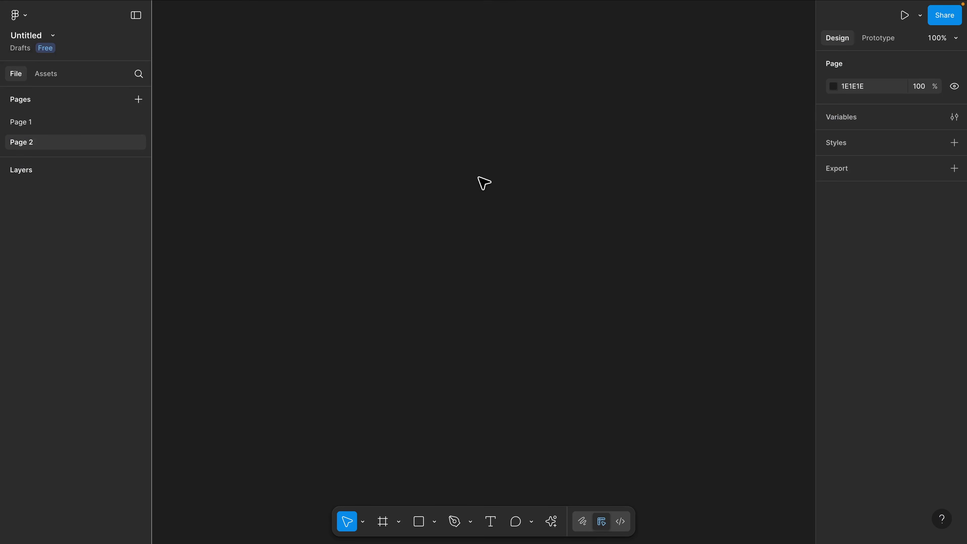
In the Figma file, launch the UX Pilot plugin, move its window clear and show the saved designs available for retrieval.
{"action": "left_click", "coordinate": [551, 521]}
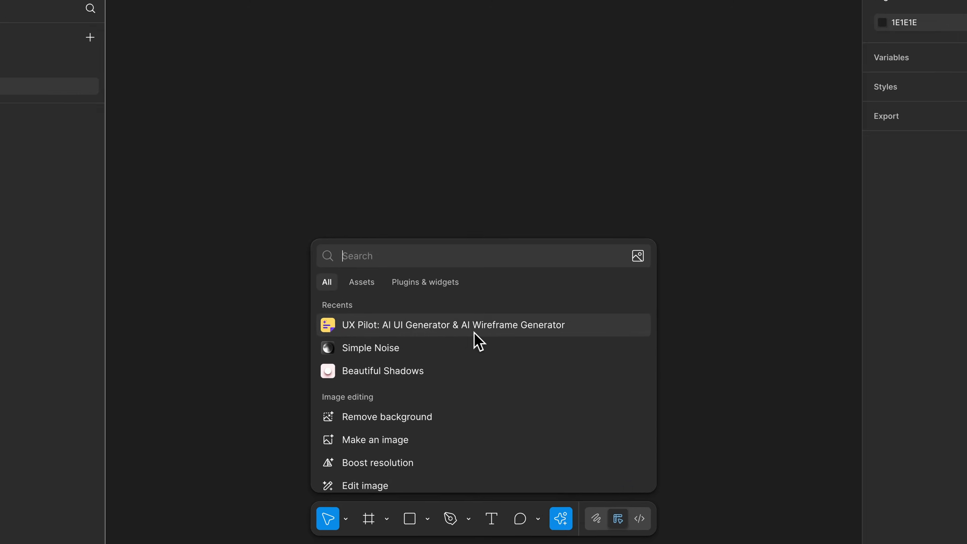
{"action": "left_click", "coordinate": [477, 335]}
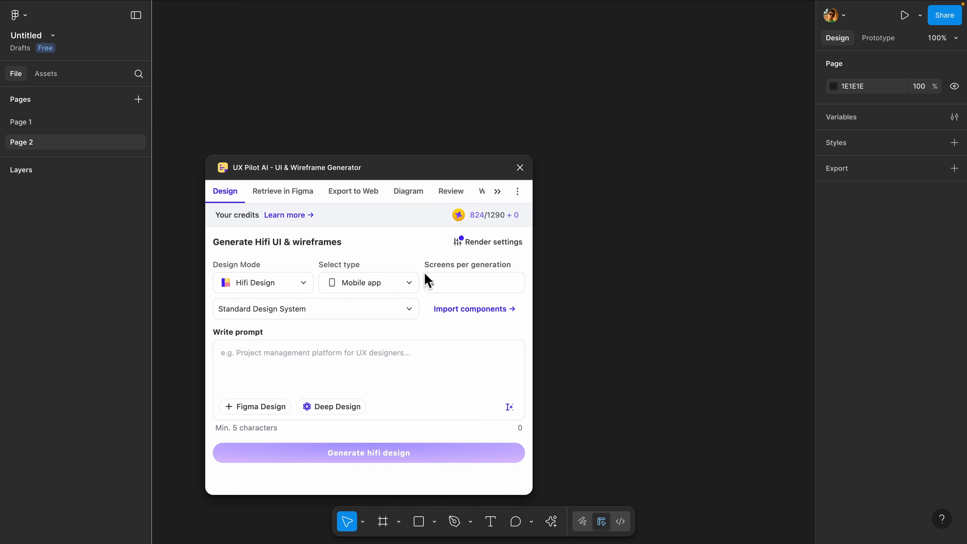
{"action": "left_click_drag", "start_coordinate": [412, 170], "coordinate": [529, 104]}
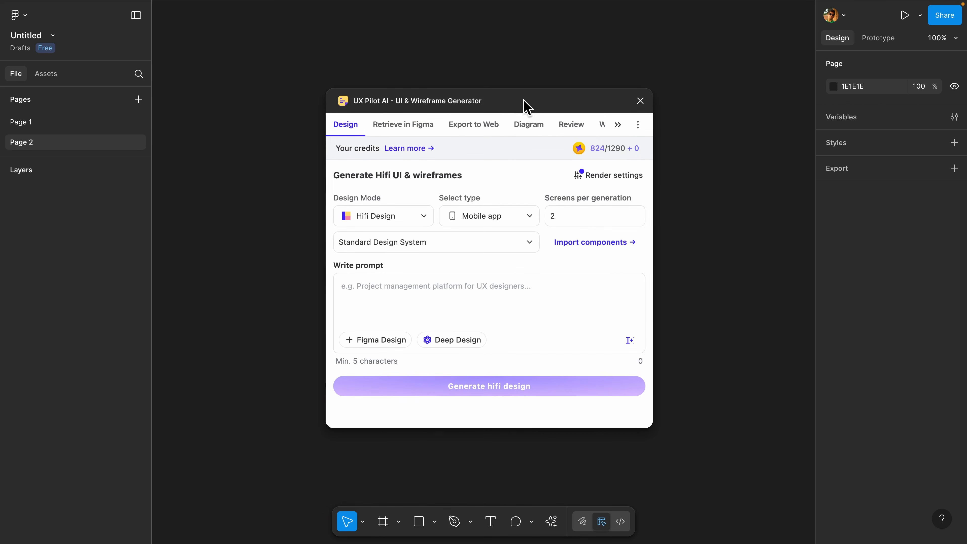
{"action": "left_click", "coordinate": [404, 127]}
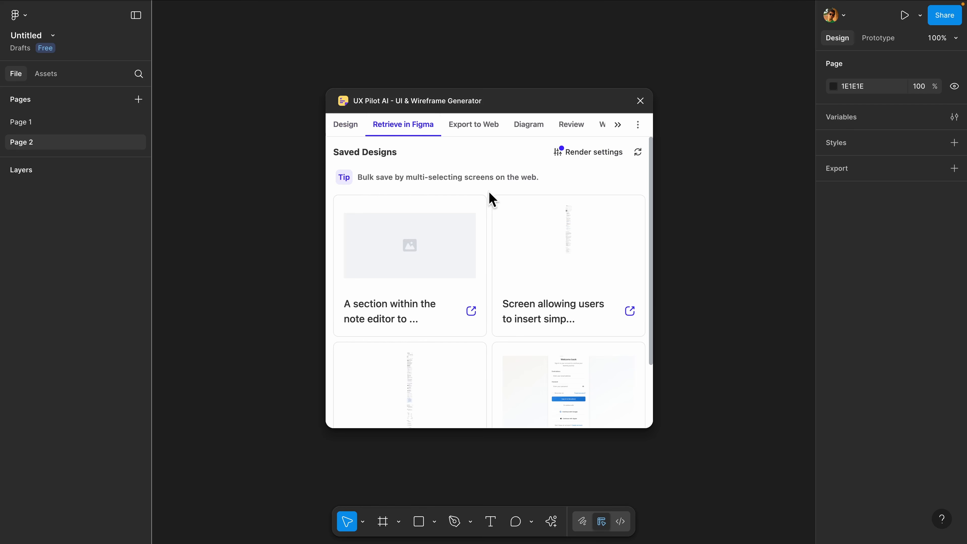
Check the plugin's render settings for viewport centering and auto-layout, and close them.
{"action": "mouse_move", "coordinate": [431, 220]}
{"action": "left_click", "coordinate": [591, 156]}
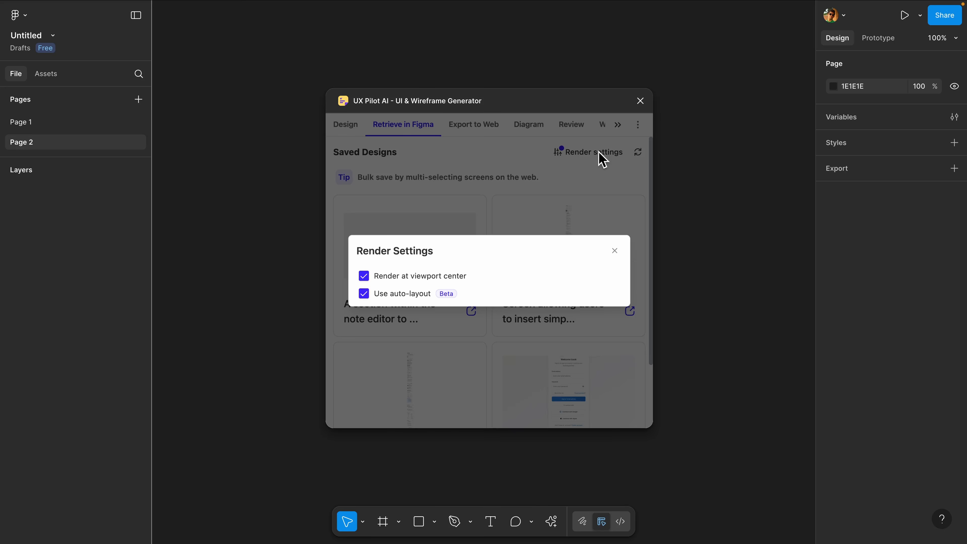
{"action": "mouse_move", "coordinate": [394, 296]}
{"action": "mouse_move", "coordinate": [425, 297]}
{"action": "left_click", "coordinate": [614, 252]}
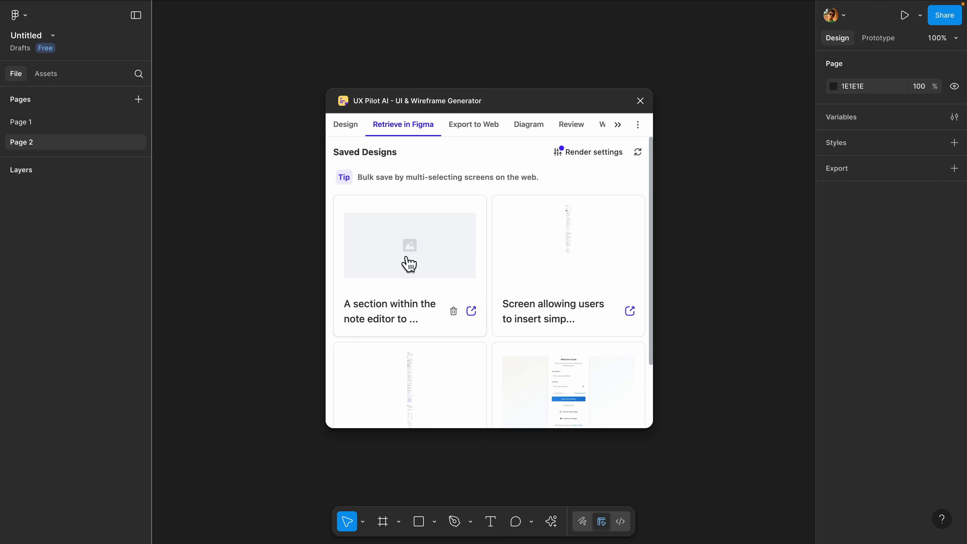
Retrieve the saved design "A section within the note editor to ..." onto Page 2 and look through the rendered frame.
{"action": "left_click", "coordinate": [471, 310]}
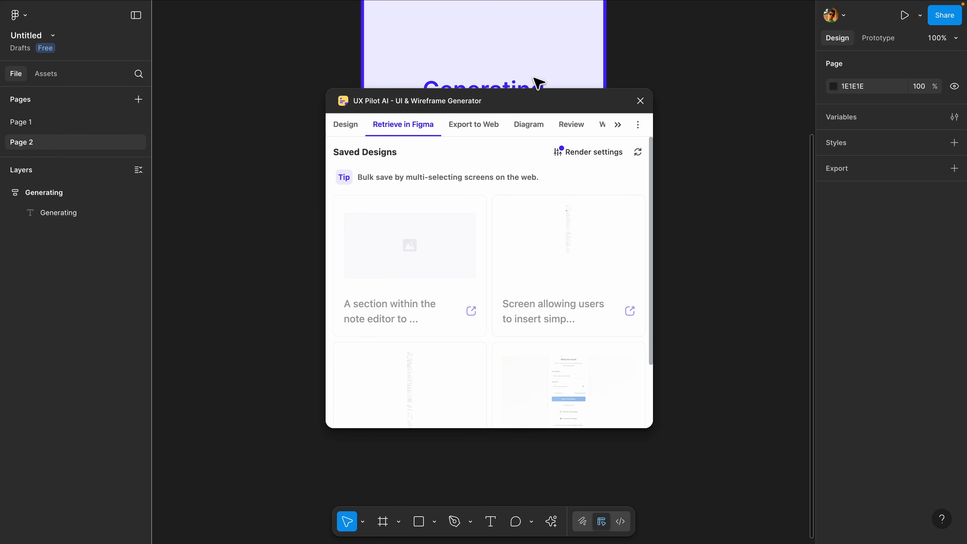
{"action": "scroll", "coordinate": [529, 270], "scroll_direction": "down", "scroll_amount": 20}
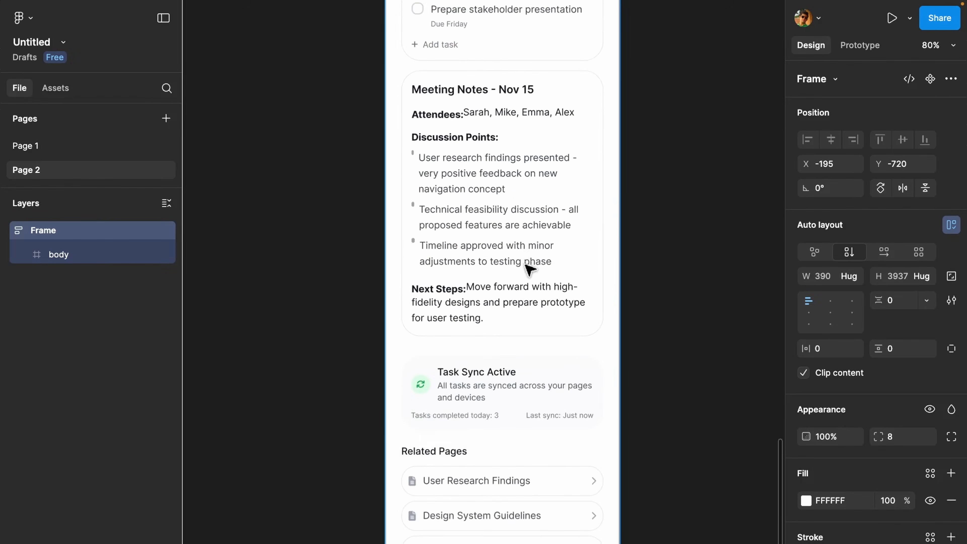
{"action": "scroll", "coordinate": [528, 270], "scroll_direction": "up", "scroll_amount": 20}
Expand the imported frame's layer hierarchy through body and header down to the icon inside the header button.
{"action": "left_click", "coordinate": [24, 254]}
{"action": "left_click", "coordinate": [43, 278]}
{"action": "left_click", "coordinate": [61, 303]}
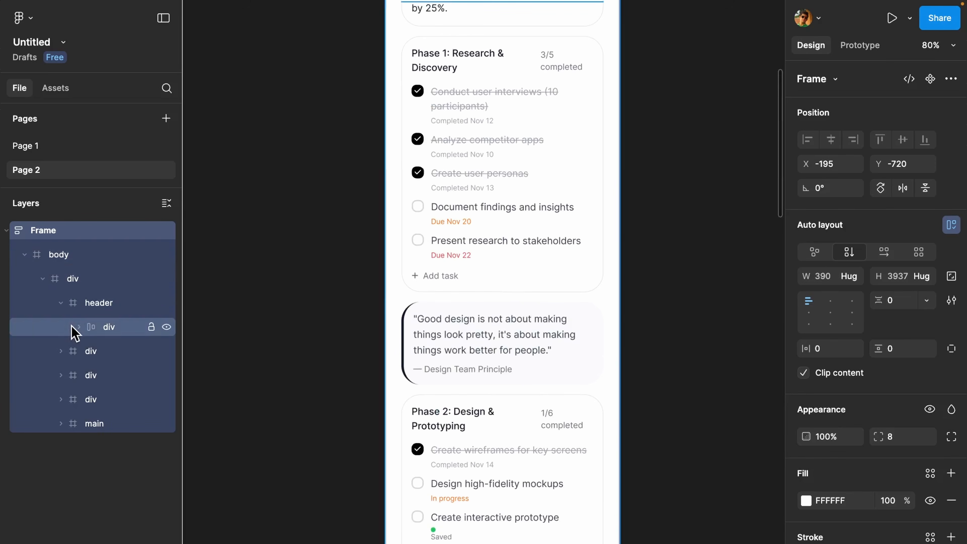
{"action": "left_click", "coordinate": [72, 326]}
{"action": "left_click", "coordinate": [79, 327]}
{"action": "left_click", "coordinate": [91, 350]}
{"action": "left_click", "coordinate": [97, 351]}
{"action": "left_click", "coordinate": [115, 375]}
{"action": "left_click", "coordinate": [134, 399]}
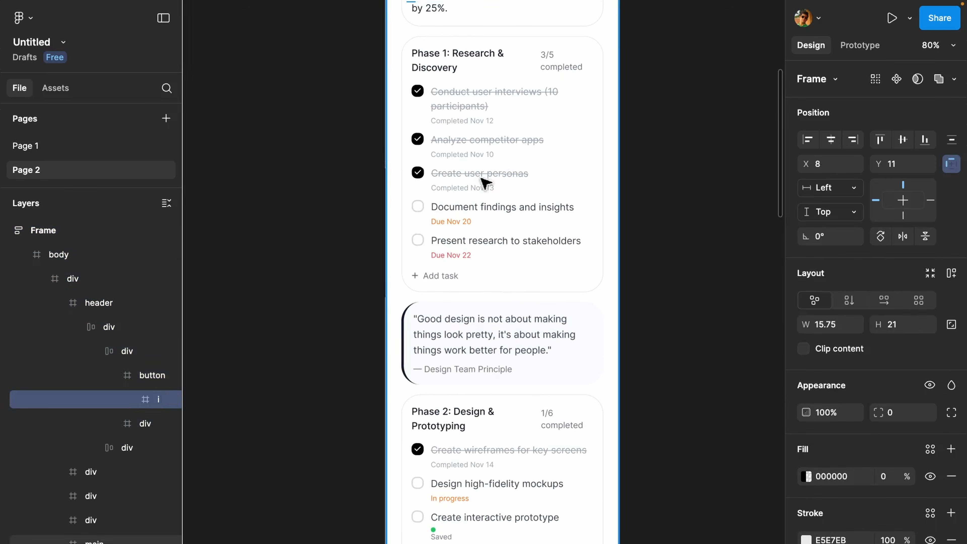
Change the #project tag text in the imported Project Planning frame to "#design".
{"action": "scroll", "coordinate": [491, 175], "scroll_direction": "up", "scroll_amount": 10}
{"action": "left_click", "coordinate": [401, 225]}
{"action": "left_click", "coordinate": [480, 280]}
{"action": "double_click", "coordinate": [481, 280]}
{"action": "type", "text": "#desig"}
Widen the text box of the "Project Overview" heading and deselect it.
{"action": "left_click", "coordinate": [453, 318]}
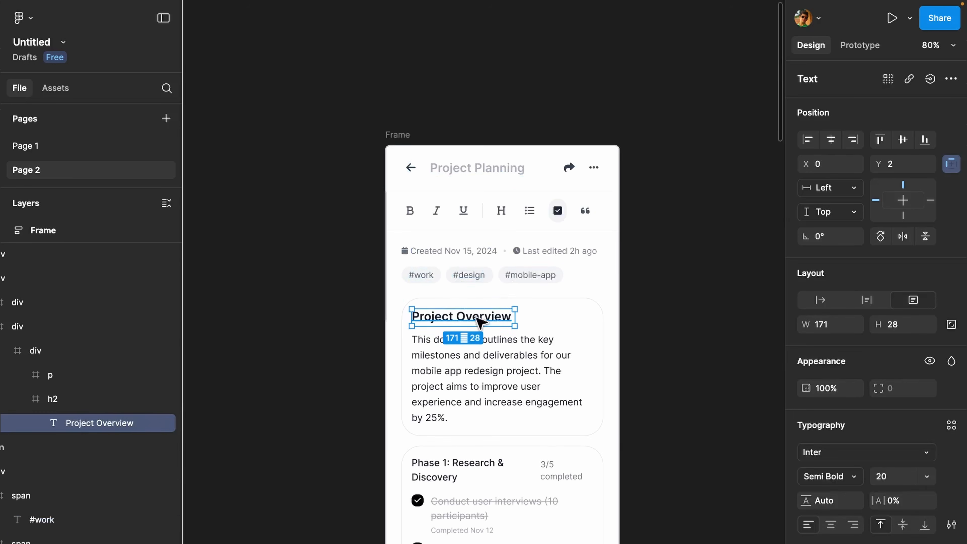
{"action": "left_click_drag", "start_coordinate": [515, 318], "coordinate": [542, 315]}
{"action": "scroll", "coordinate": [673, 331], "scroll_direction": "down", "scroll_amount": 5}
{"action": "left_click", "coordinate": [670, 330]}
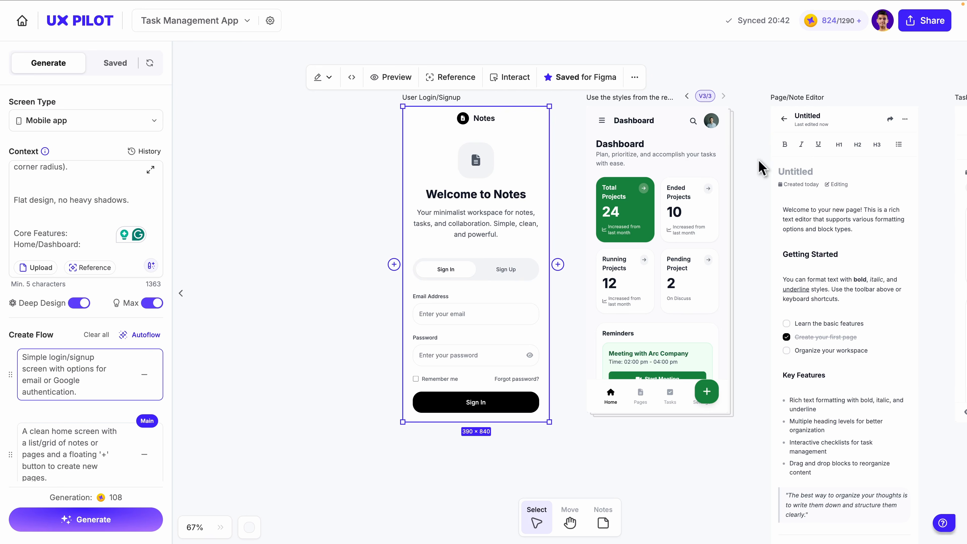
Switch back to the Figma file, open Page 1 with the UI component set, and launch the UX Pilot plugin there.
{"action": "mouse_move", "coordinate": [689, 3]}
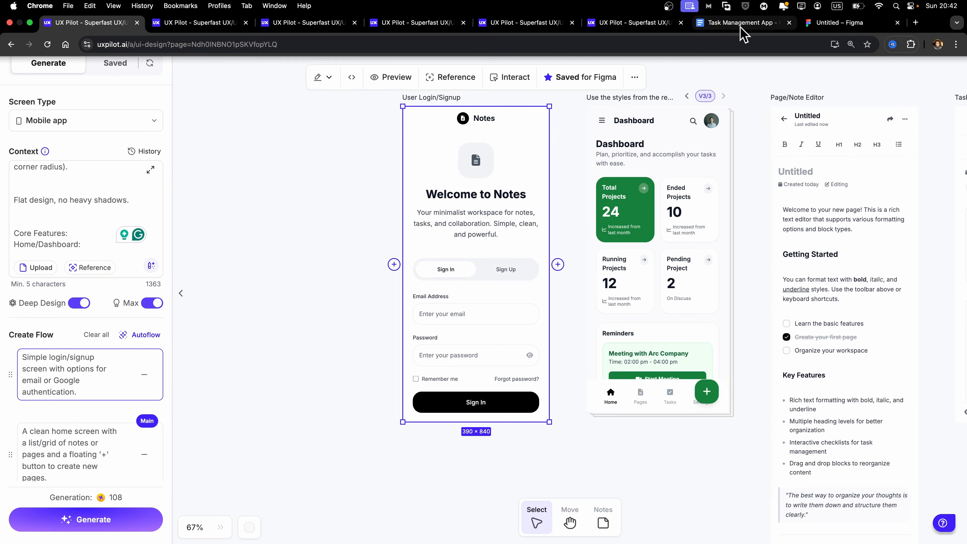
{"action": "left_click", "coordinate": [840, 24]}
{"action": "left_click", "coordinate": [49, 125]}
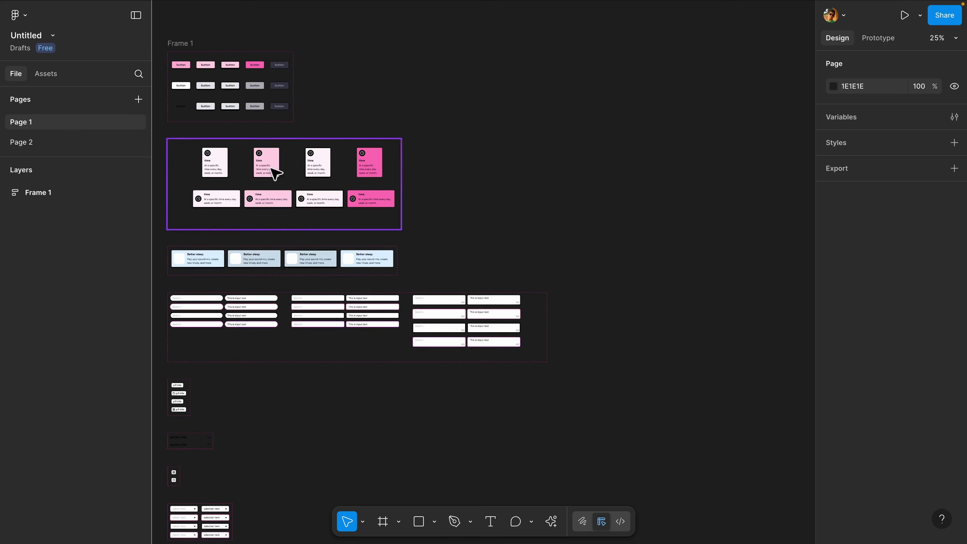
{"action": "scroll", "coordinate": [484, 162], "scroll_direction": "left", "scroll_amount": 5}
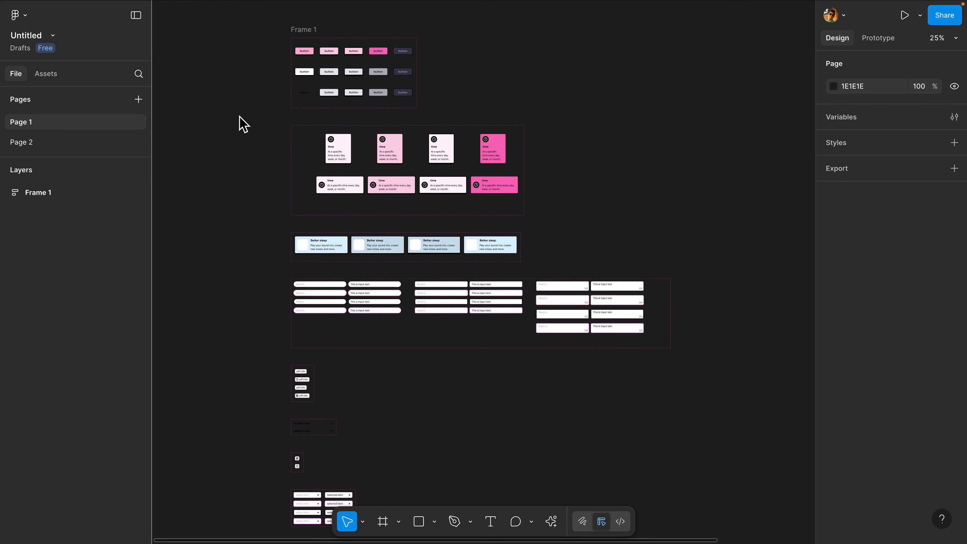
{"action": "scroll", "coordinate": [348, 85], "scroll_direction": "left", "scroll_amount": 3}
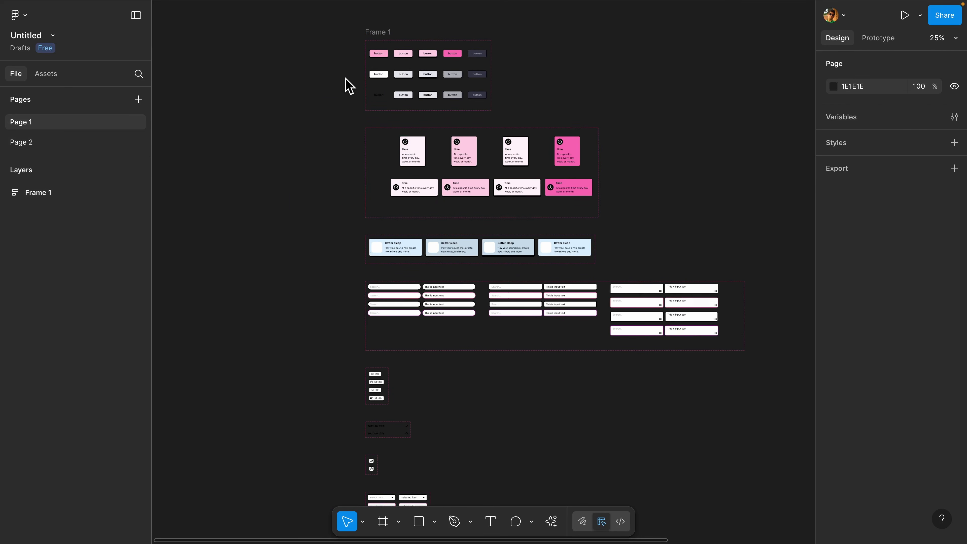
{"action": "left_click", "coordinate": [551, 521]}
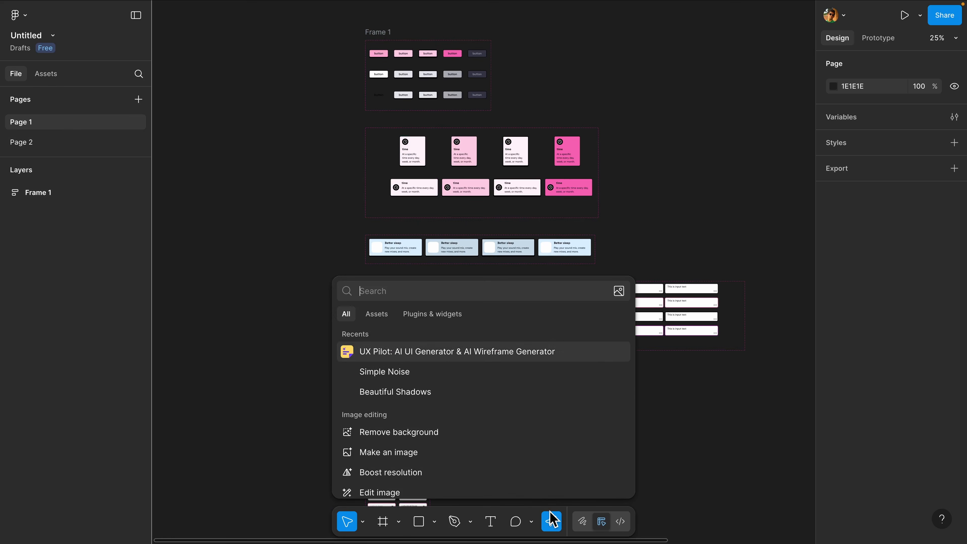
{"action": "left_click", "coordinate": [449, 356]}
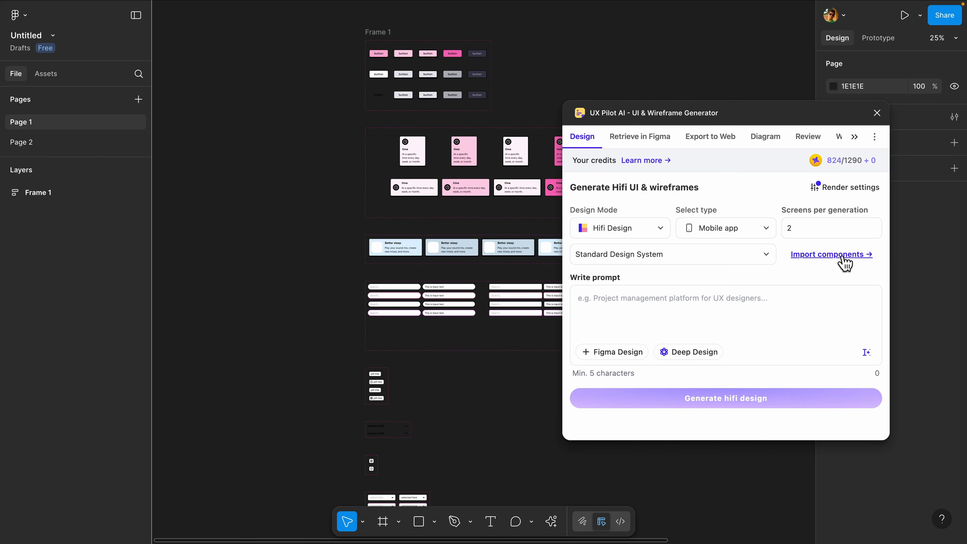
Create a new local component collection named "New Design System" in the plugin's component import.
{"action": "left_click", "coordinate": [858, 258]}
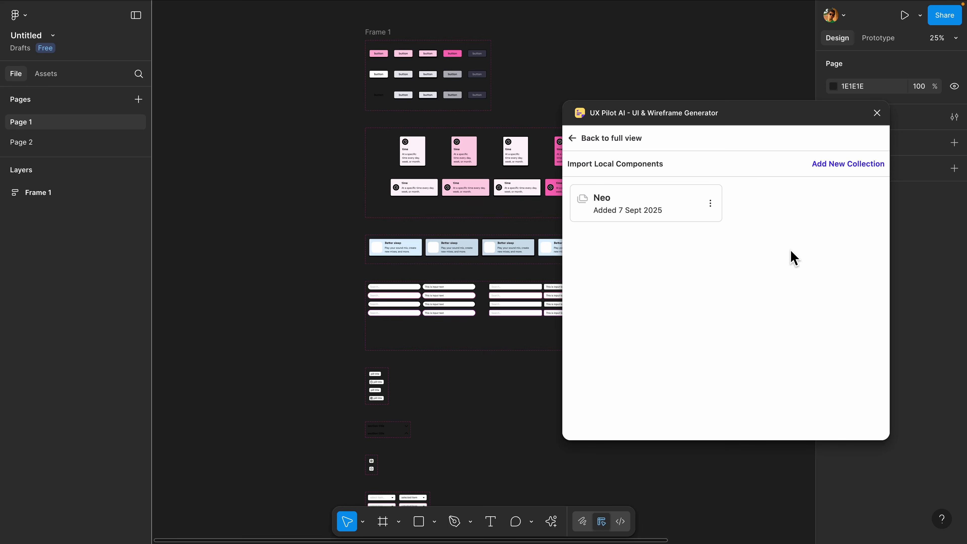
{"action": "left_click", "coordinate": [847, 165]}
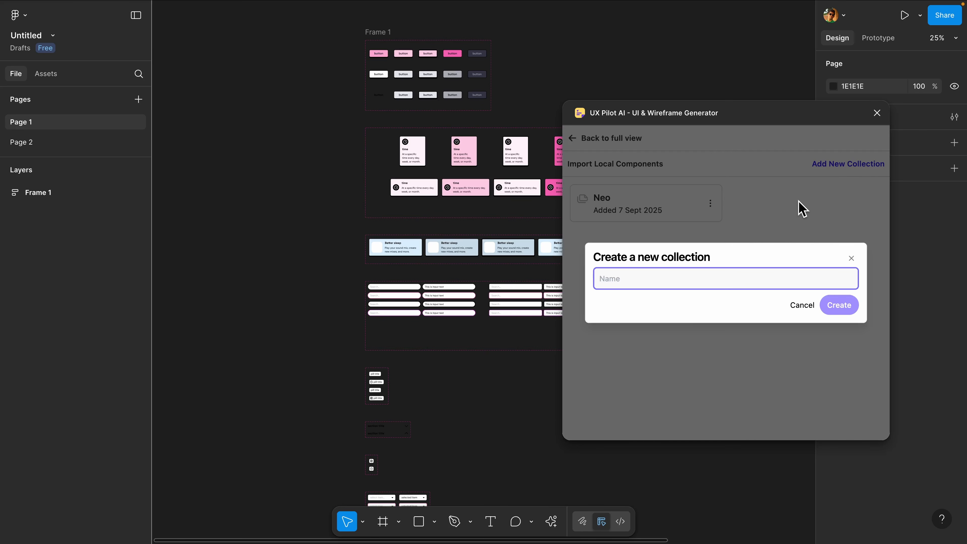
{"action": "type", "text": "New Design"}
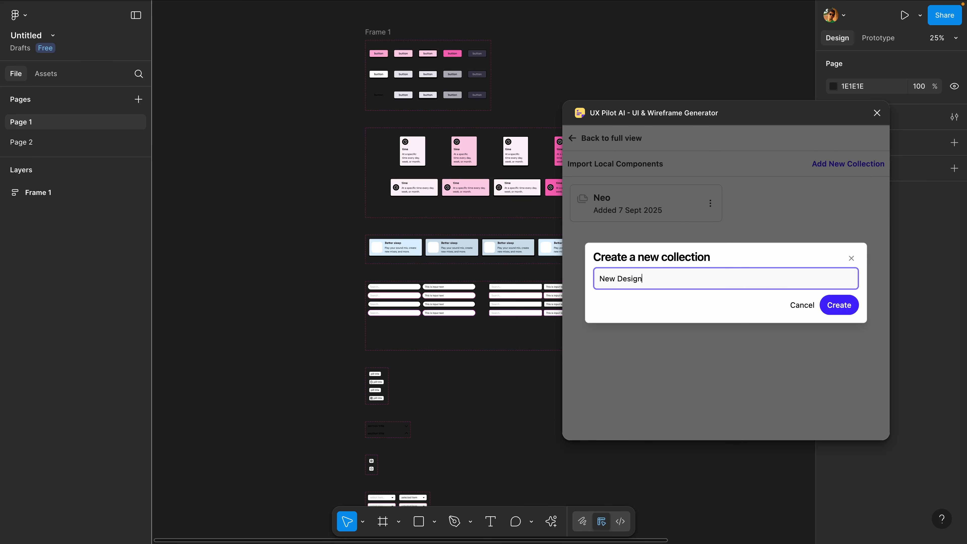
{"action": "type", "text": " System"}
{"action": "key", "text": "BackSpace"}
{"action": "type", "text": "em"}
{"action": "left_click", "coordinate": [844, 309]}
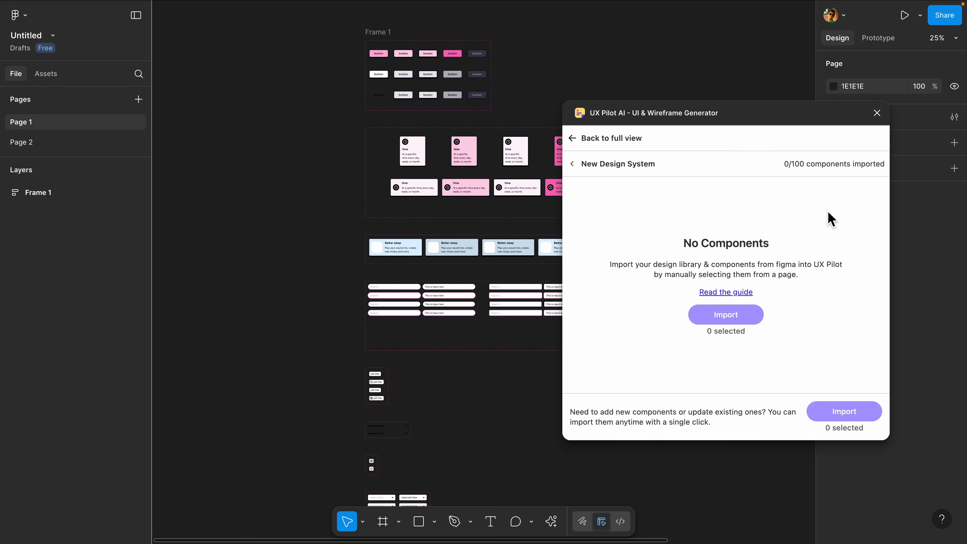
Import the primary, default button variant from Frame 1 into the New Design System collection.
{"action": "scroll", "coordinate": [404, 65], "scroll_direction": "up", "scroll_amount": 5}
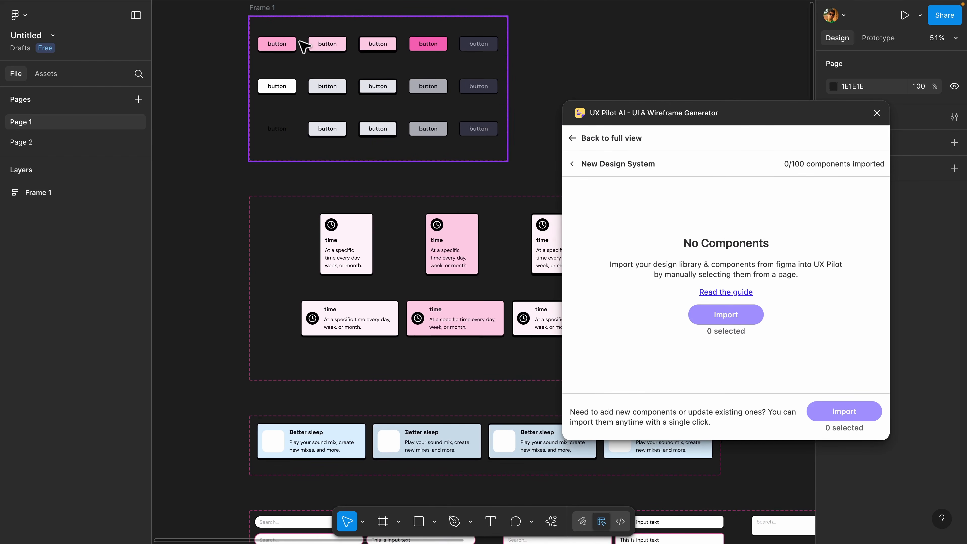
{"action": "scroll", "coordinate": [345, 145], "scroll_direction": "down", "scroll_amount": 5}
{"action": "scroll", "coordinate": [352, 177], "scroll_direction": "down", "scroll_amount": 8}
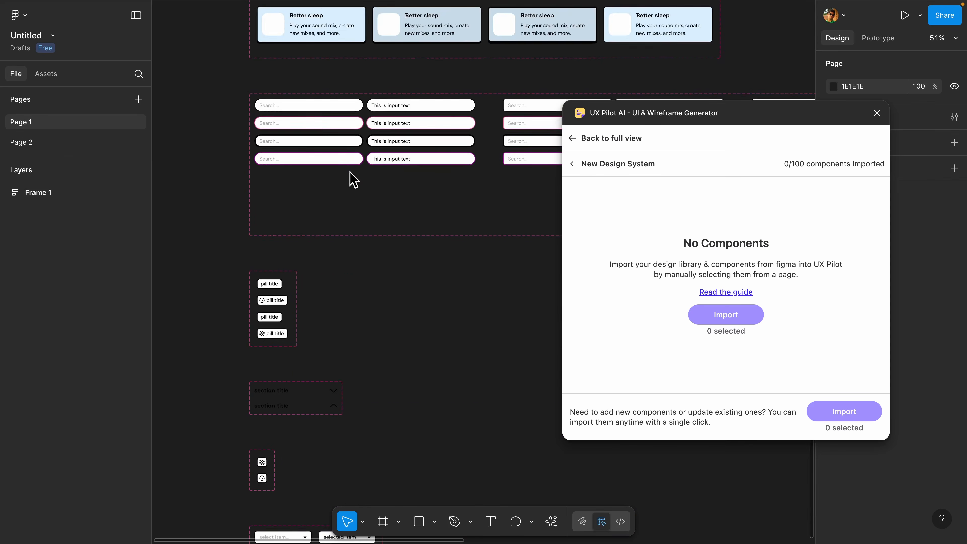
{"action": "scroll", "coordinate": [336, 143], "scroll_direction": "up", "scroll_amount": 3}
{"action": "scroll", "coordinate": [438, 277], "scroll_direction": "down", "scroll_amount": 10}
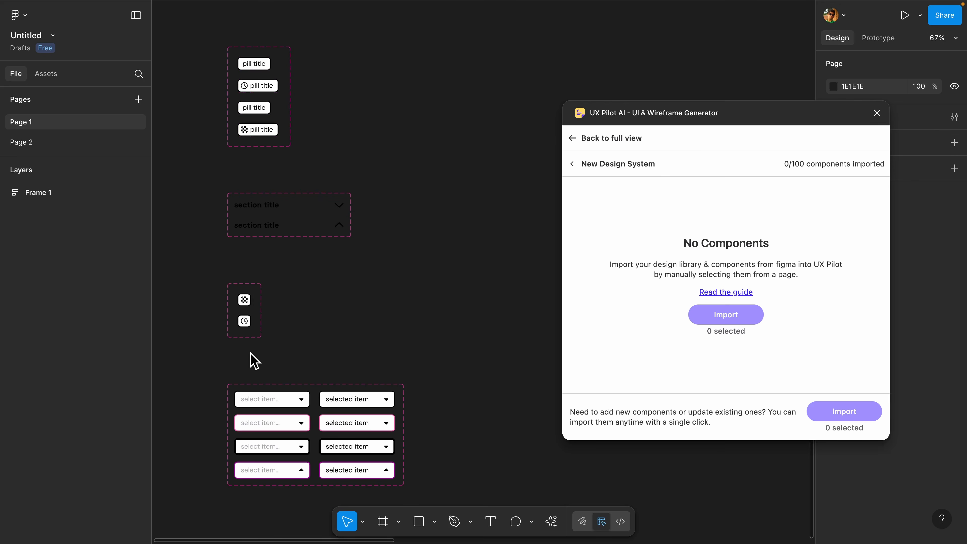
{"action": "scroll", "coordinate": [296, 298], "scroll_direction": "up", "scroll_amount": 18}
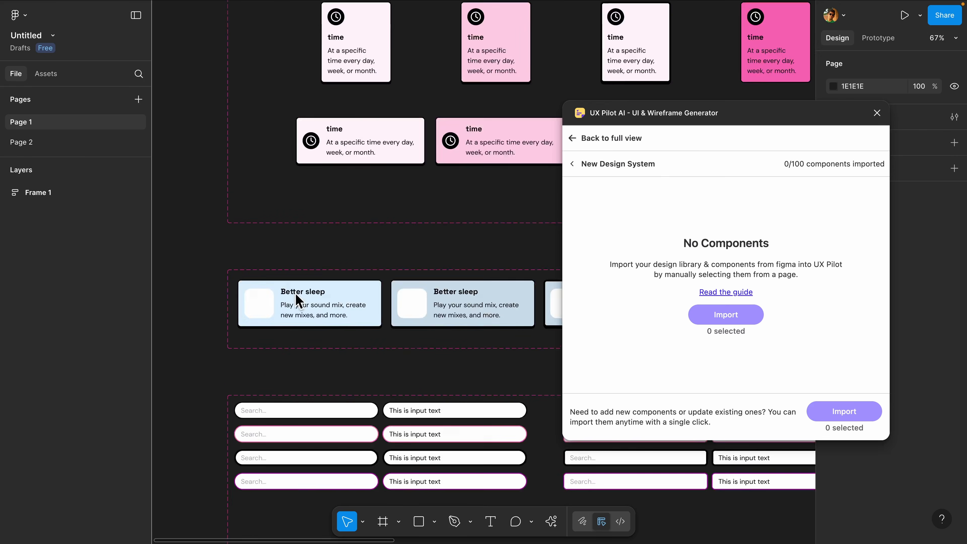
{"action": "scroll", "coordinate": [296, 298], "scroll_direction": "up", "scroll_amount": 15}
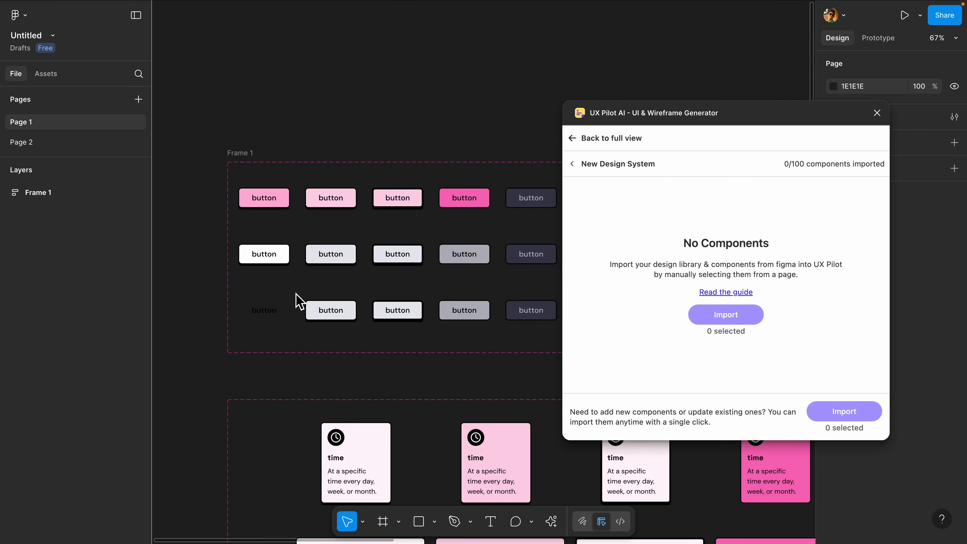
{"action": "left_click", "coordinate": [289, 201]}
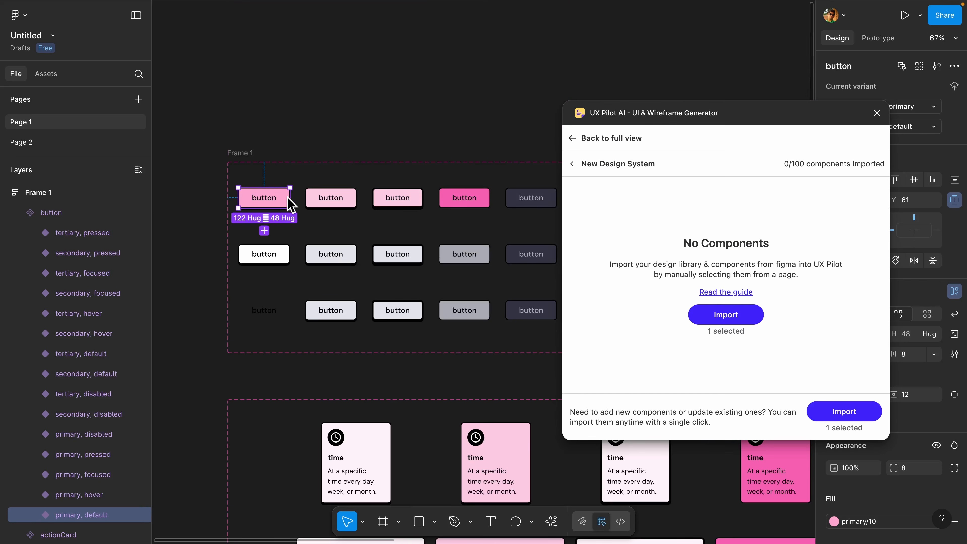
{"action": "left_click", "coordinate": [725, 314]}
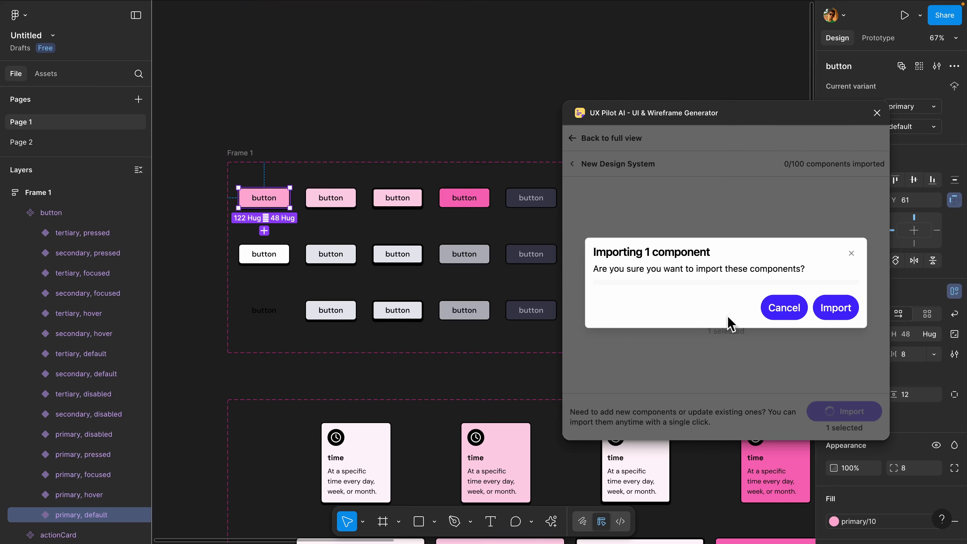
{"action": "left_click", "coordinate": [842, 313]}
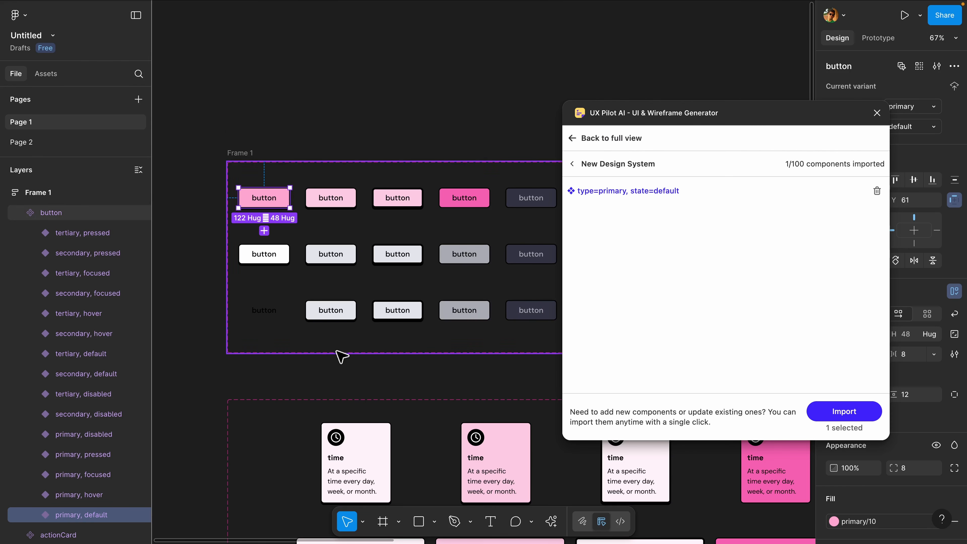
Add the portrait, idle actionCard variant to the New Design System collection.
{"action": "scroll", "coordinate": [338, 352], "scroll_direction": "down", "scroll_amount": 5}
{"action": "left_click", "coordinate": [367, 179]}
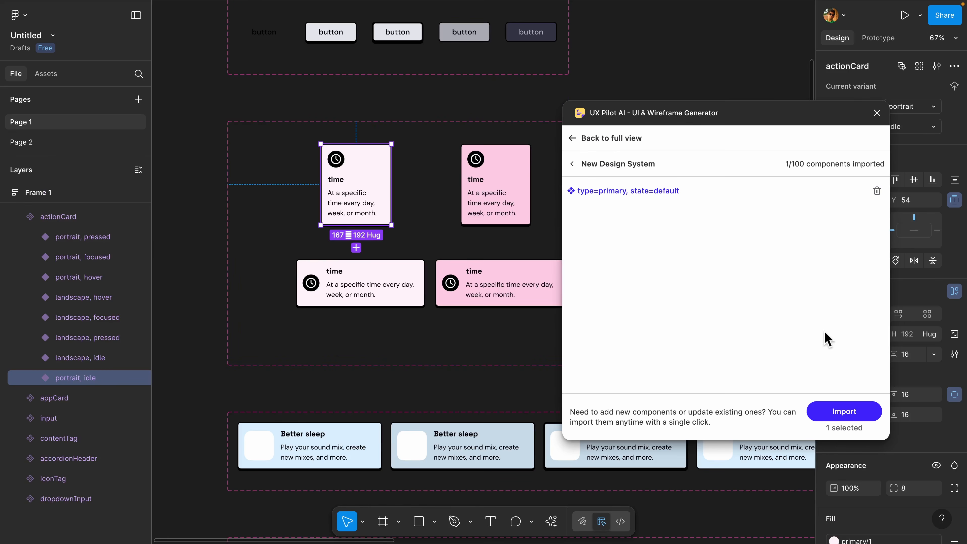
{"action": "left_click", "coordinate": [844, 411]}
{"action": "left_click", "coordinate": [835, 307]}
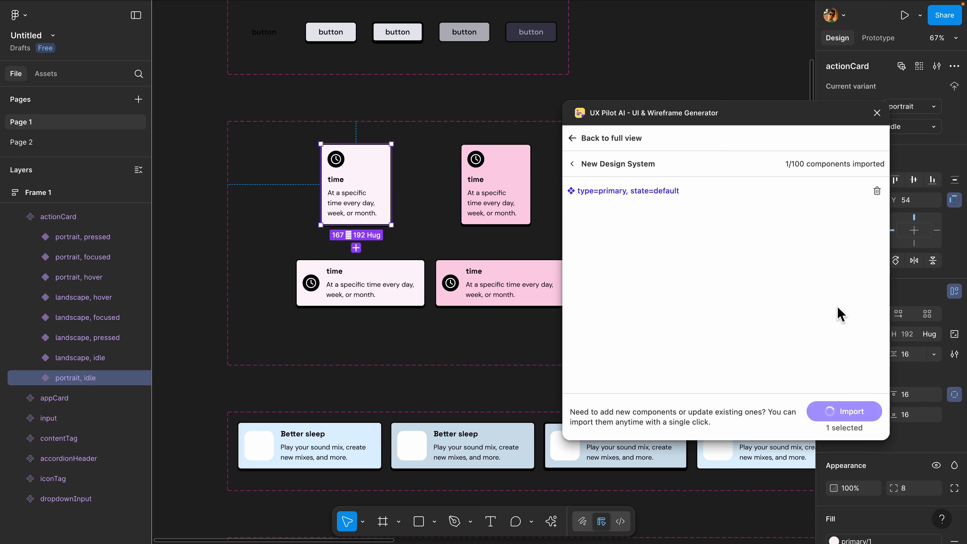
Import the default appCard variant, the first light-blue "Better sleep" card, into the collection.
{"action": "scroll", "coordinate": [482, 340], "scroll_direction": "down", "scroll_amount": 3}
{"action": "left_click", "coordinate": [844, 411]}
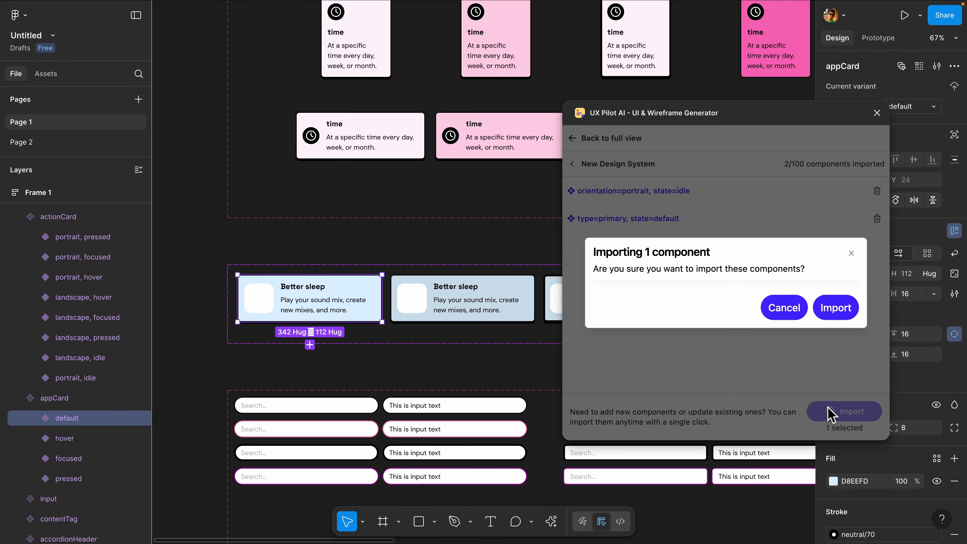
{"action": "left_click", "coordinate": [833, 309]}
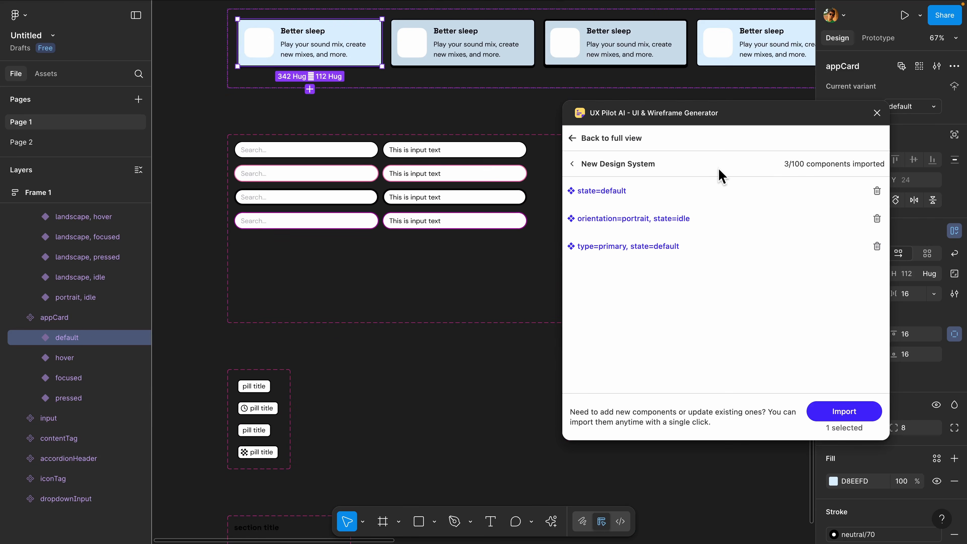
Go back to the collections, open Neo and review its list of imported components.
{"action": "left_click", "coordinate": [572, 164]}
{"action": "left_click", "coordinate": [627, 202]}
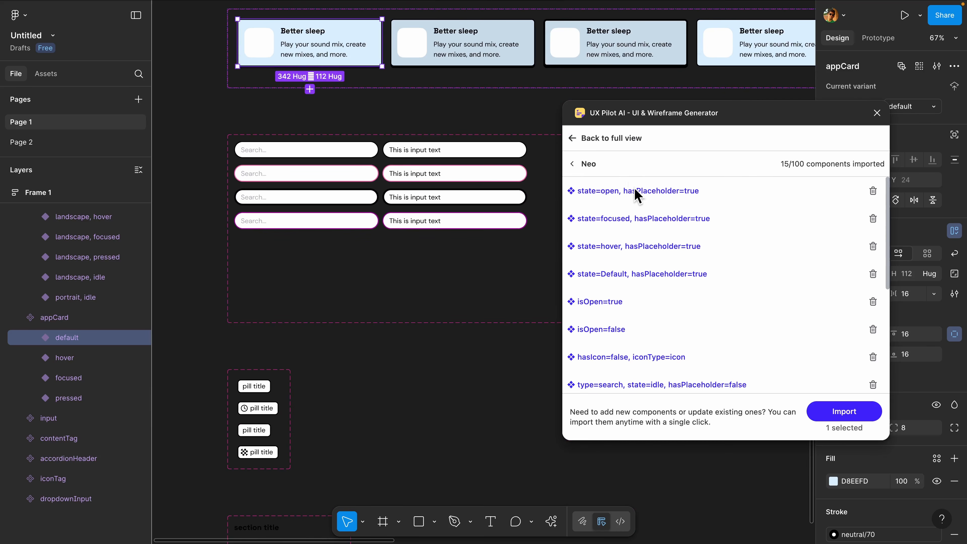
{"action": "scroll", "coordinate": [636, 194], "scroll_direction": "down", "scroll_amount": 4}
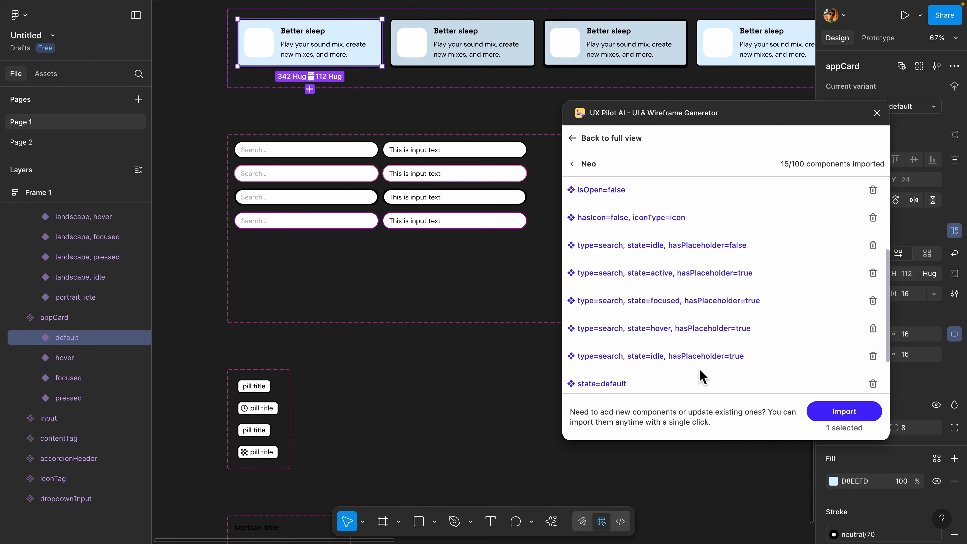
Close the plugin, switch to the Task Management App project in UX Pilot and select the Search & Navigation screen.
{"action": "left_click", "coordinate": [877, 113]}
{"action": "mouse_move", "coordinate": [188, 1]}
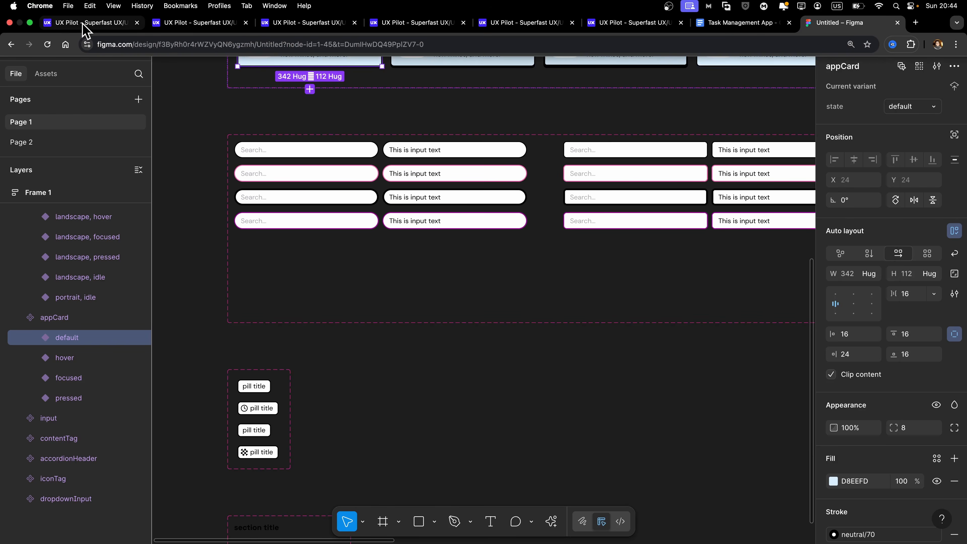
{"action": "left_click", "coordinate": [84, 24]}
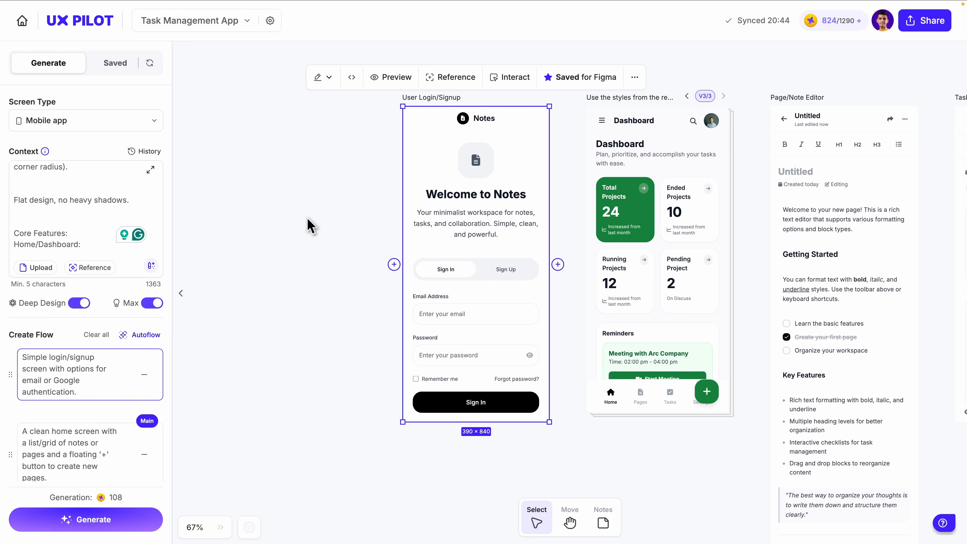
{"action": "scroll", "coordinate": [309, 220], "scroll_direction": "down", "scroll_amount": 6}
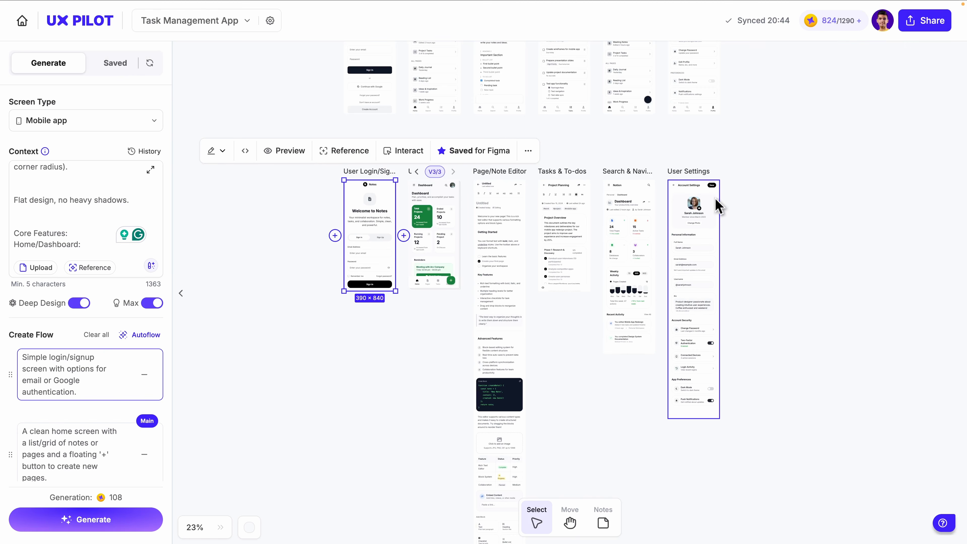
{"action": "scroll", "coordinate": [651, 220], "scroll_direction": "up", "scroll_amount": 5}
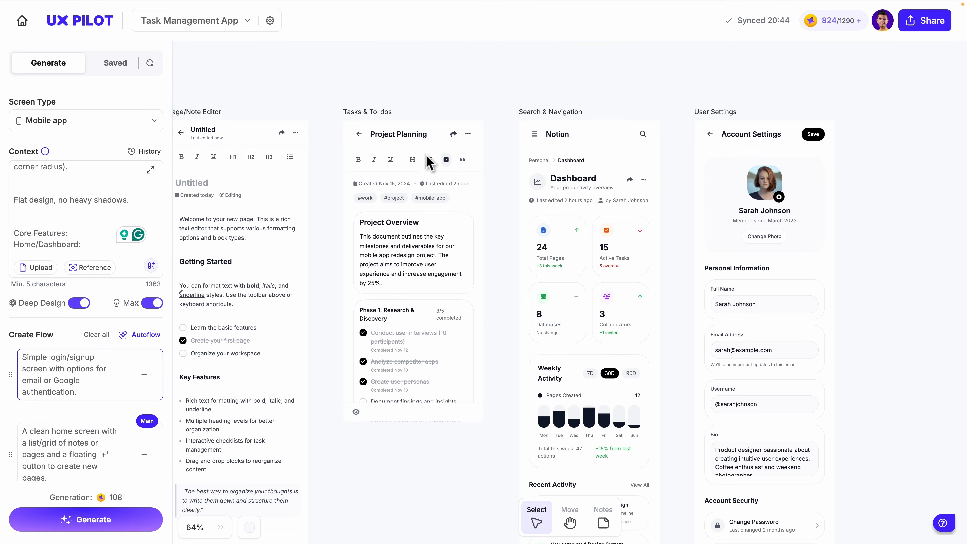
{"action": "left_click", "coordinate": [573, 175]}
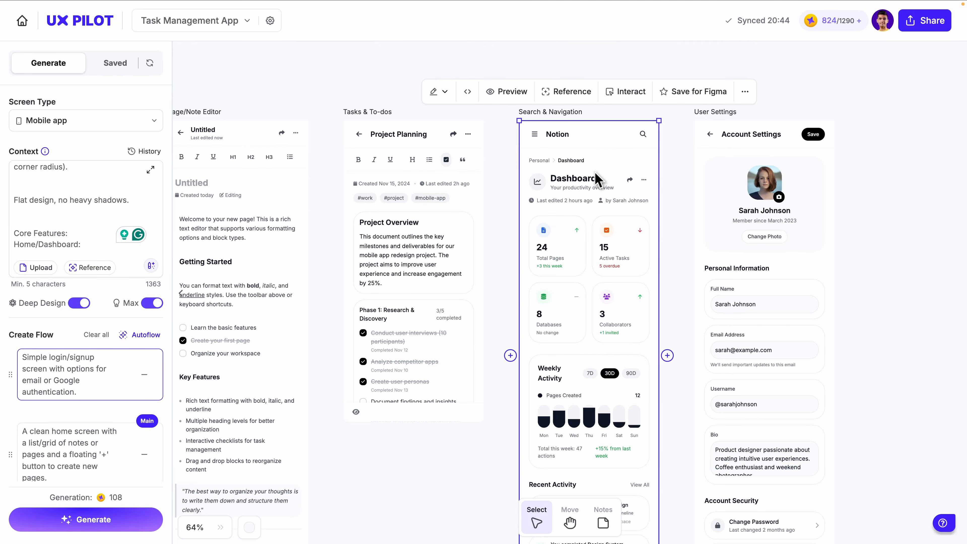
{"action": "scroll", "coordinate": [597, 179], "scroll_direction": "up", "scroll_amount": 2}
Apply a Global Edit with the Neo model and the prompt "Regenerate this page using the Neo design system. Keep the structure intact.".
{"action": "left_click", "coordinate": [443, 72]}
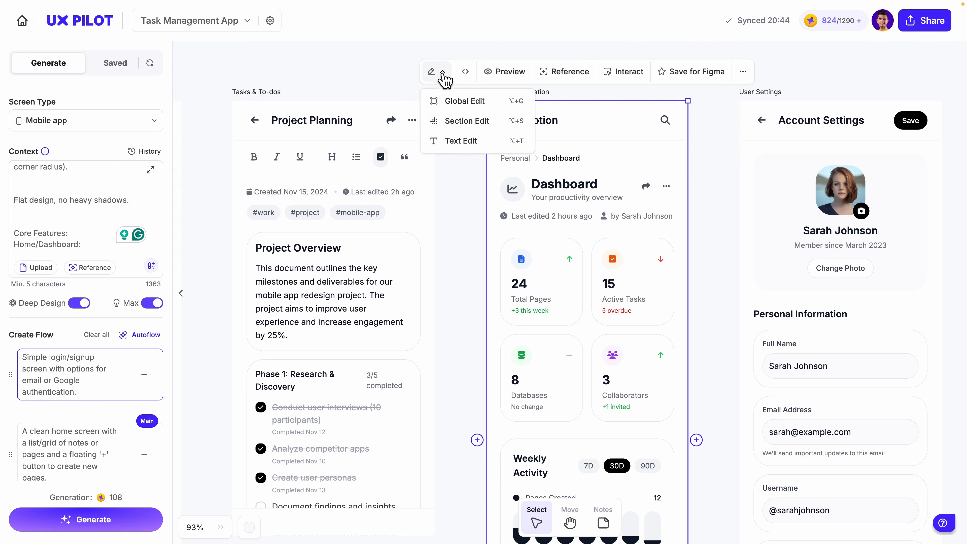
{"action": "left_click", "coordinate": [449, 102]}
{"action": "left_click", "coordinate": [854, 97]}
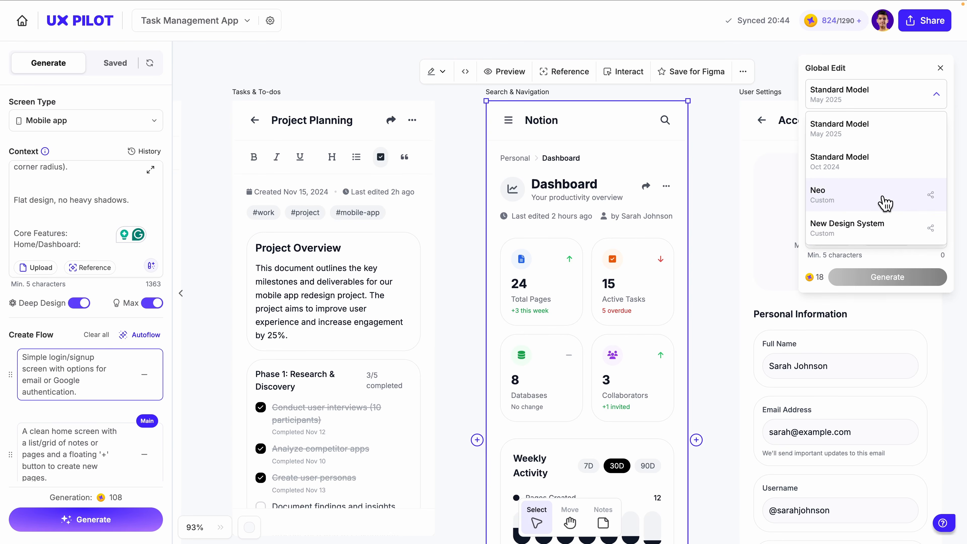
{"action": "left_click", "coordinate": [885, 202]}
{"action": "left_click", "coordinate": [883, 196]}
{"action": "type", "text": "Regenerate this page using the Neo design system. Keep the structure intact."}
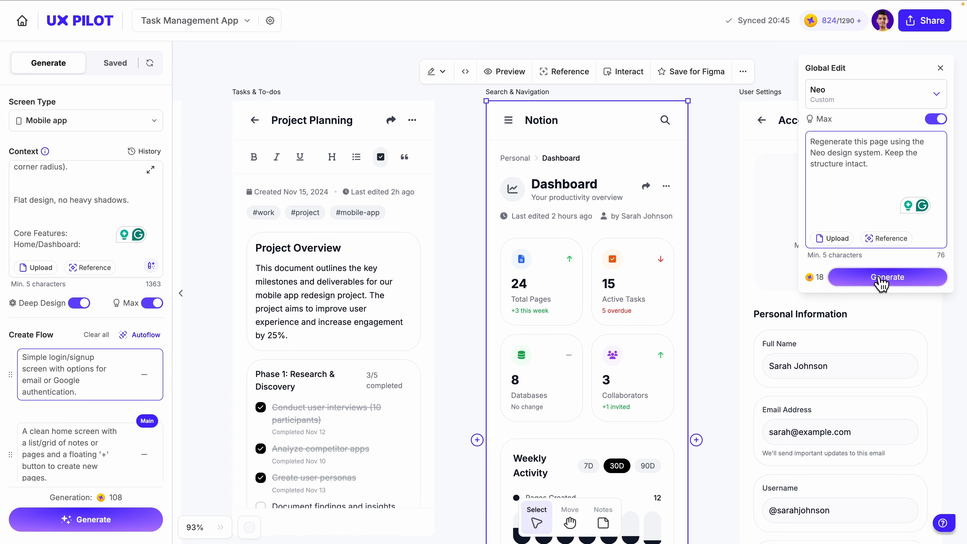
{"action": "left_click", "coordinate": [882, 279]}
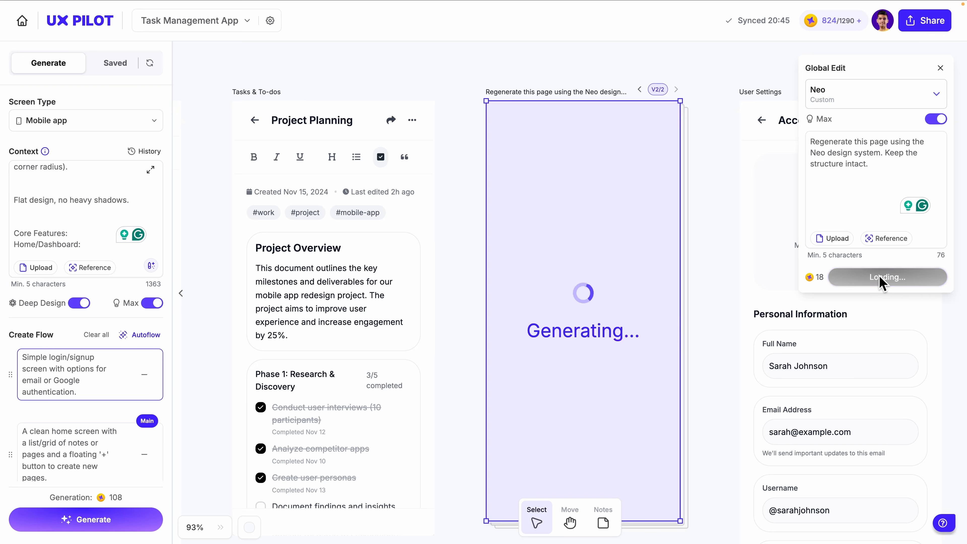
{"action": "scroll", "coordinate": [709, 200], "scroll_direction": "down", "scroll_amount": 1}
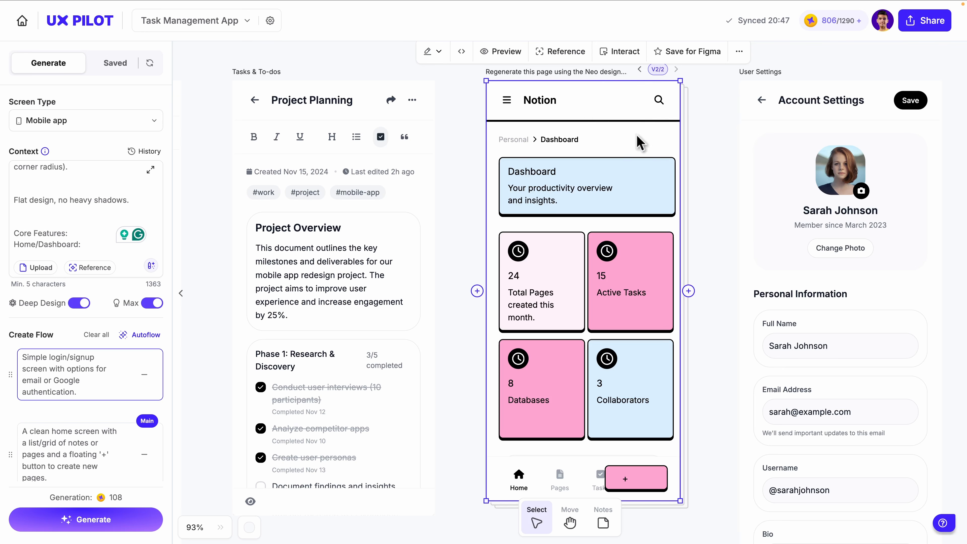
{"action": "scroll", "coordinate": [564, 156], "scroll_direction": "down", "scroll_amount": 2}
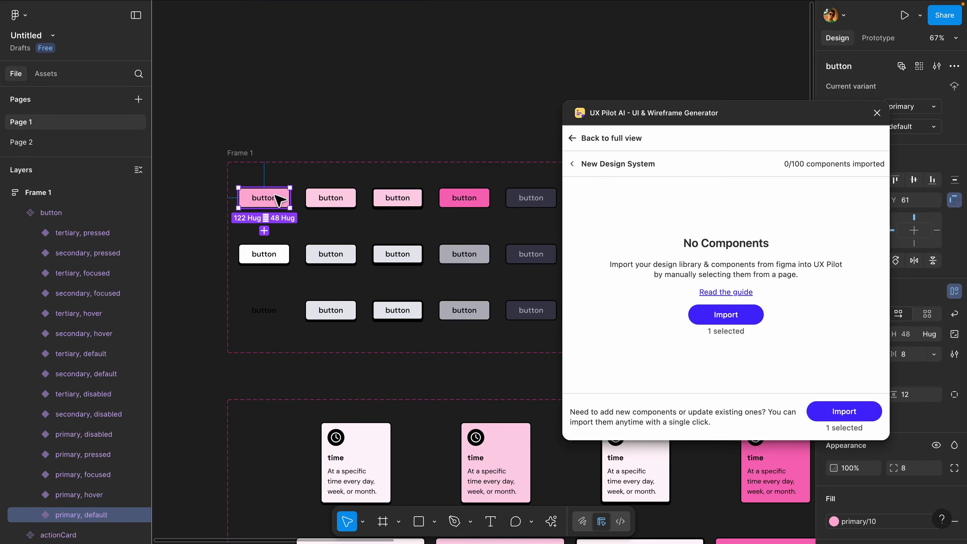
{"action": "left_click", "coordinate": [726, 316]}
{"action": "left_click", "coordinate": [809, 312]}
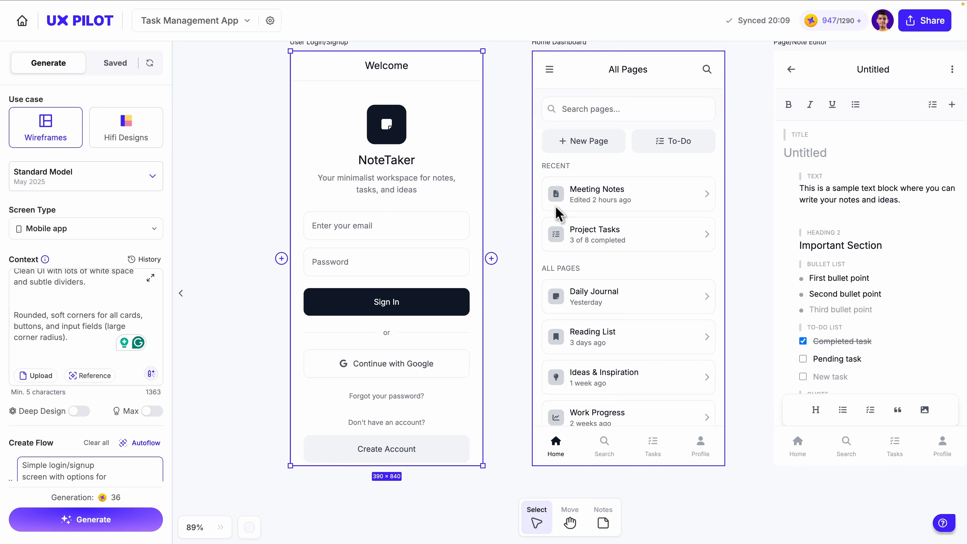
Look through the app's wireframe screens from the Home Dashboard to User Settings.
{"action": "scroll", "coordinate": [571, 152], "scroll_direction": "right", "scroll_amount": 10}
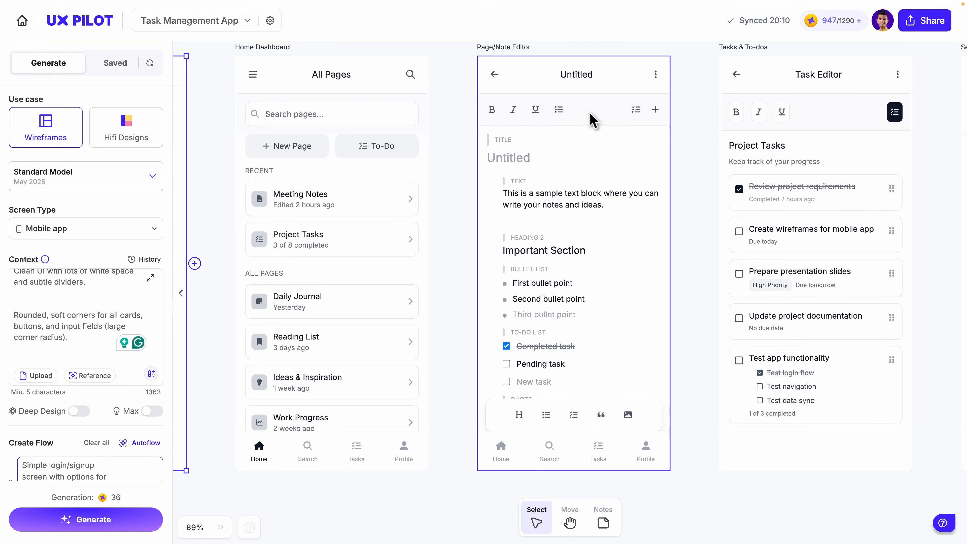
{"action": "scroll", "coordinate": [578, 110], "scroll_direction": "right", "scroll_amount": 15}
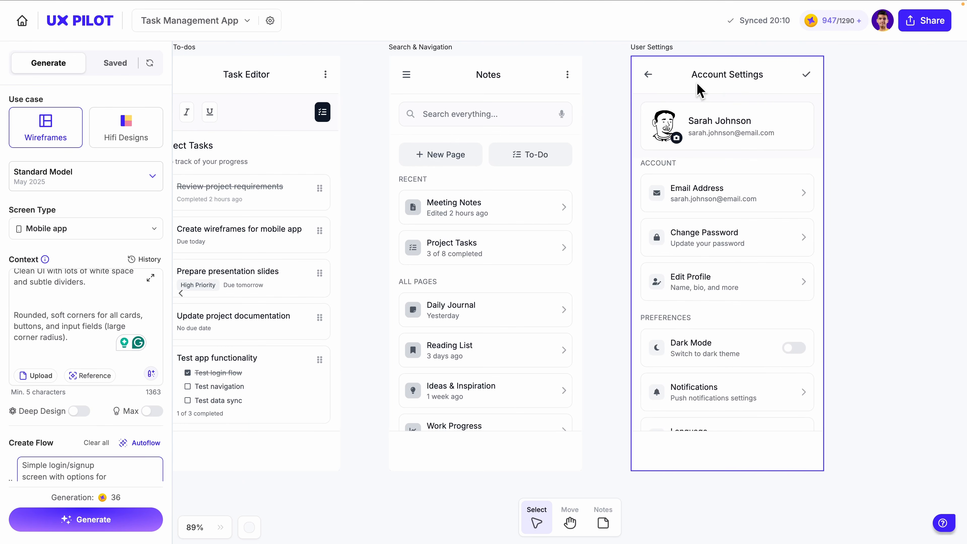
{"action": "scroll", "coordinate": [654, 144], "scroll_direction": "left", "scroll_amount": 4}
{"action": "scroll", "coordinate": [647, 125], "scroll_direction": "right", "scroll_amount": 2}
{"action": "scroll", "coordinate": [628, 102], "scroll_direction": "left", "scroll_amount": 20}
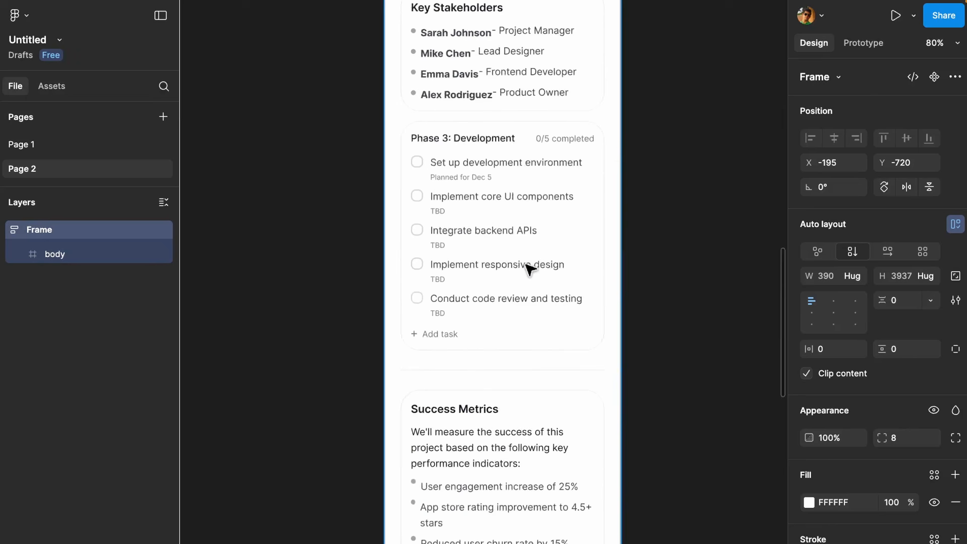
{"action": "scroll", "coordinate": [528, 265], "scroll_direction": "down", "scroll_amount": 10}
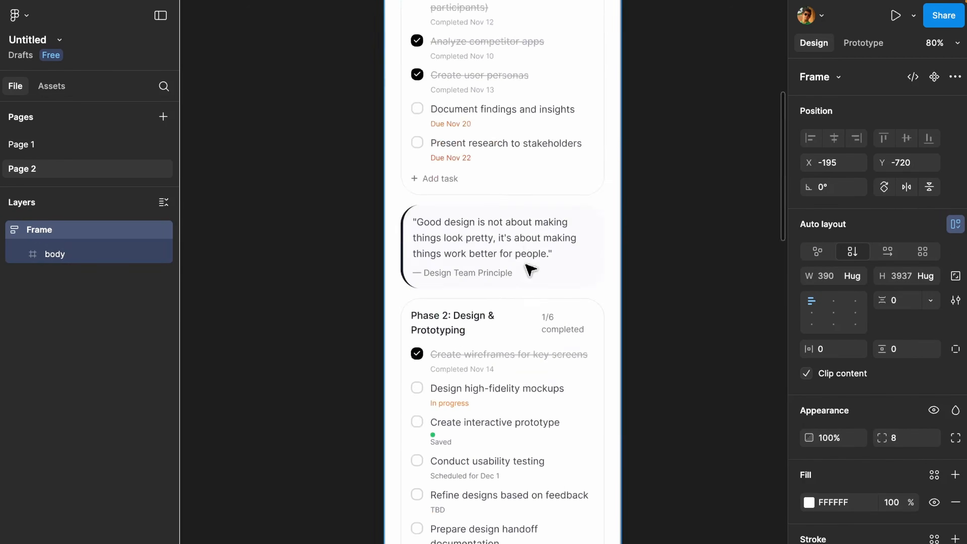
{"action": "left_click", "coordinate": [20, 253]}
{"action": "left_click", "coordinate": [75, 327]}
{"action": "left_click", "coordinate": [94, 351]}
{"action": "left_click", "coordinate": [112, 376]}
{"action": "left_click", "coordinate": [152, 399]}
{"action": "scroll", "coordinate": [498, 164], "scroll_direction": "up", "scroll_amount": 10}
{"action": "double_click", "coordinate": [420, 275]}
{"action": "double_click", "coordinate": [476, 275]}
{"action": "left_click", "coordinate": [460, 316]}
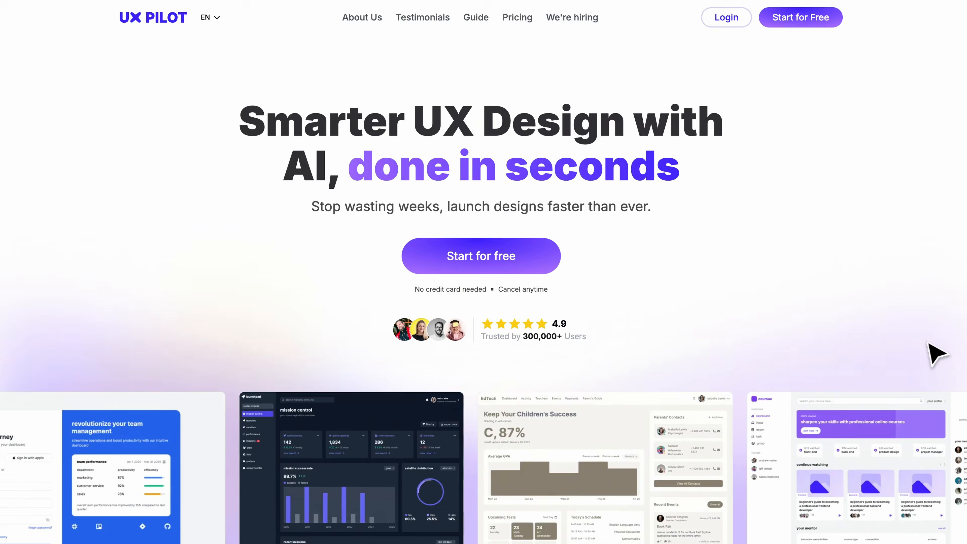
Browse the UX Pilot homepage from its headline down to the unique features sections.
{"action": "scroll", "coordinate": [936, 353], "scroll_direction": "down", "scroll_amount": 15}
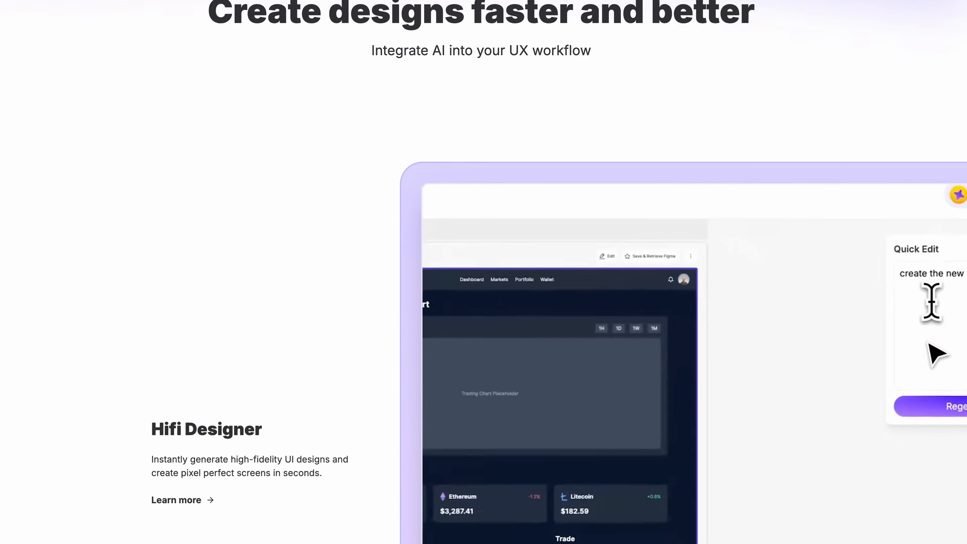
{"action": "scroll", "coordinate": [936, 353], "scroll_direction": "down", "scroll_amount": 15}
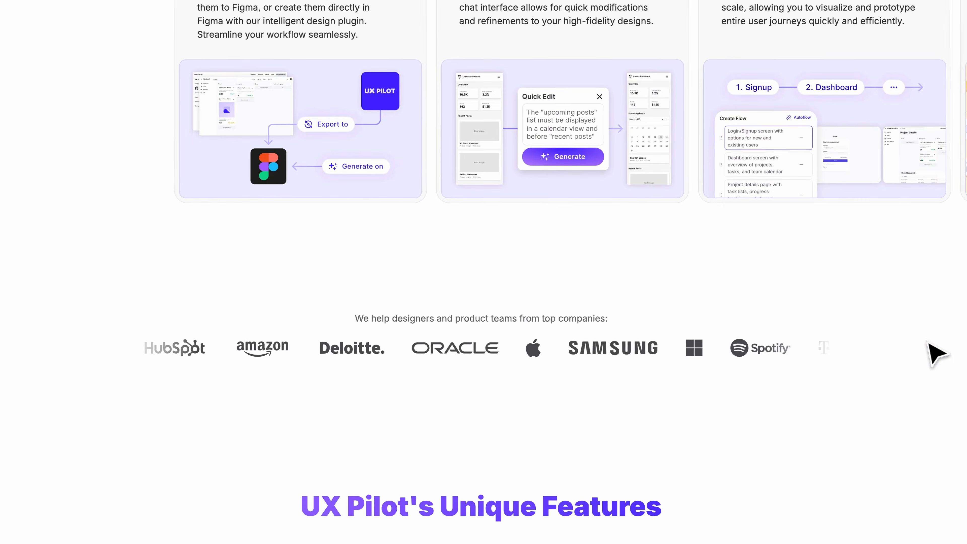
{"action": "scroll", "coordinate": [936, 352], "scroll_direction": "down", "scroll_amount": 20}
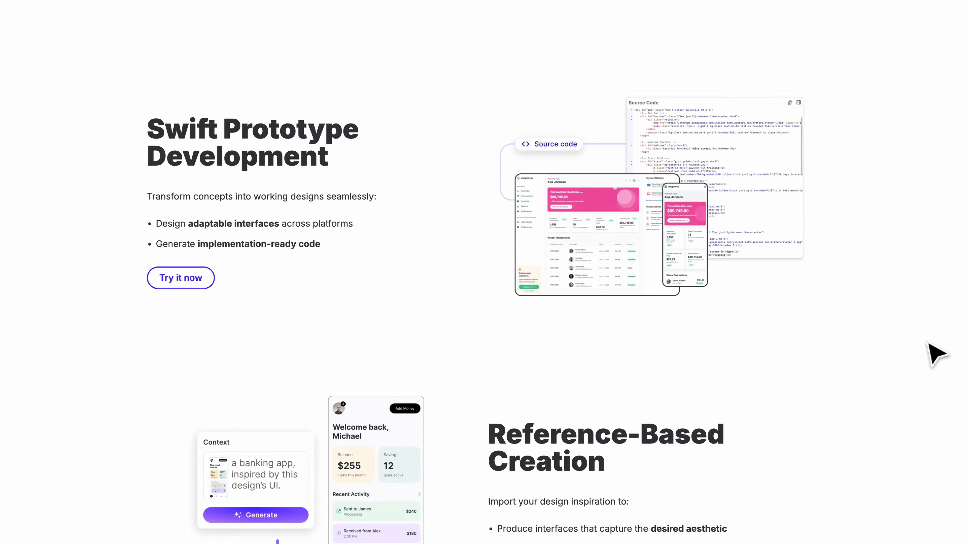